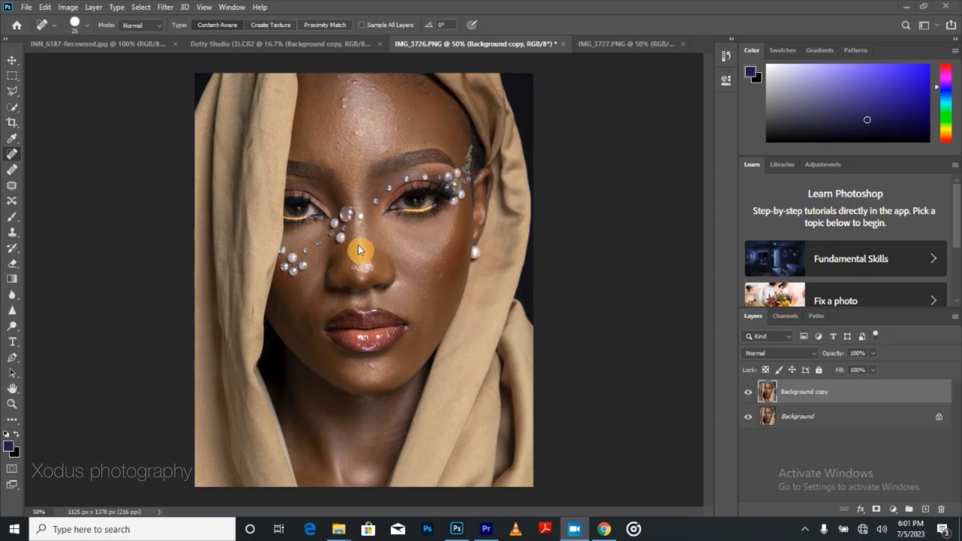
- Remove the blemish on the chin below the lips with the Patch tool, replacing it with nearby clean skin
left_click(13, 64)
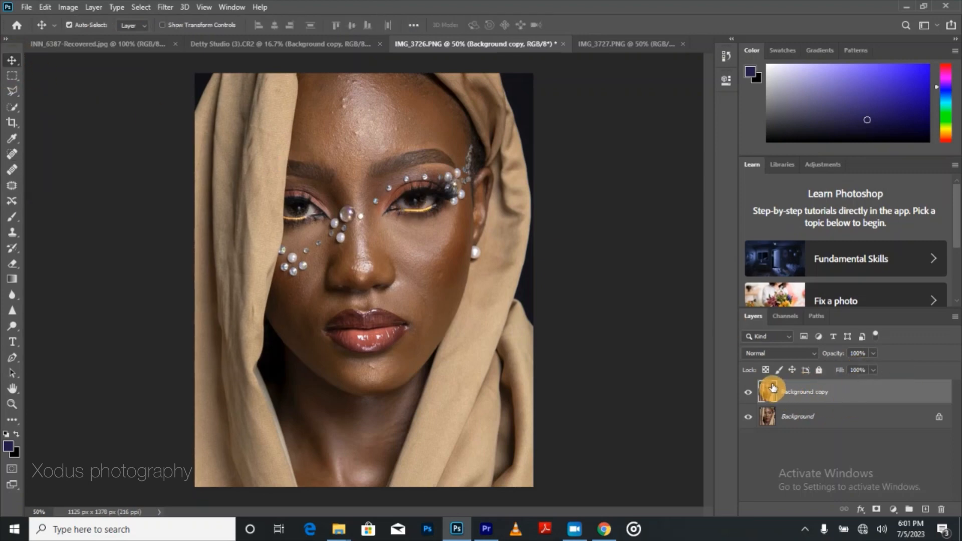
key("ctrl+plus")
key("ctrl+plus")
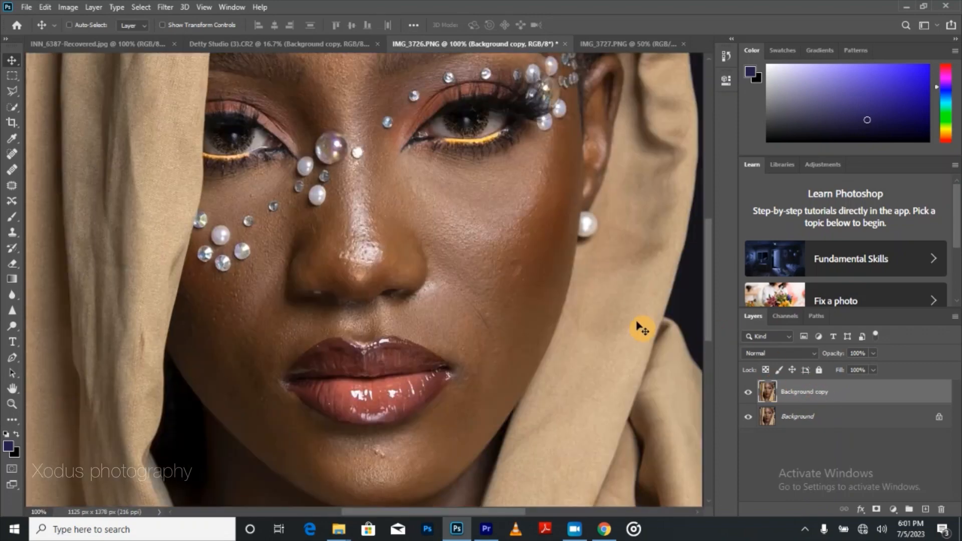
scroll(409, 269, "down", 2)
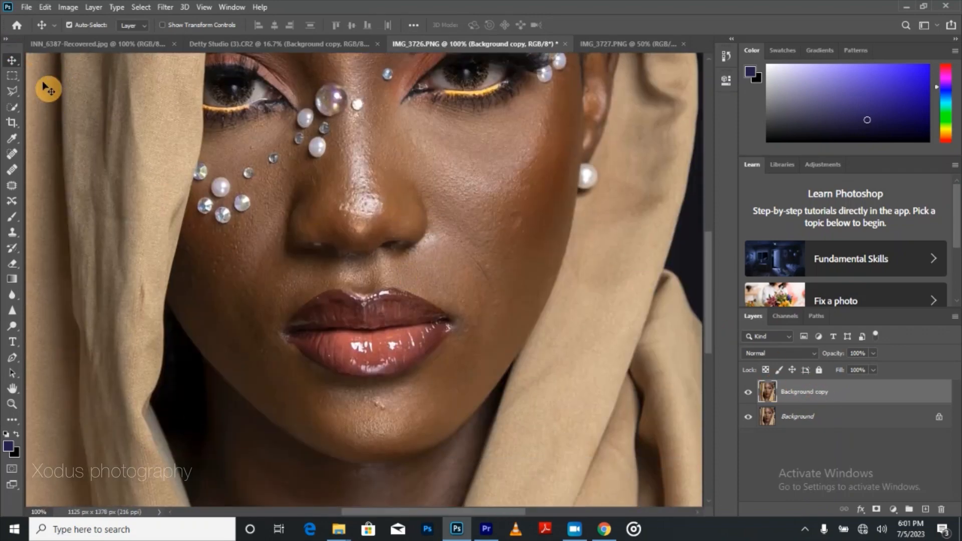
left_click(12, 186)
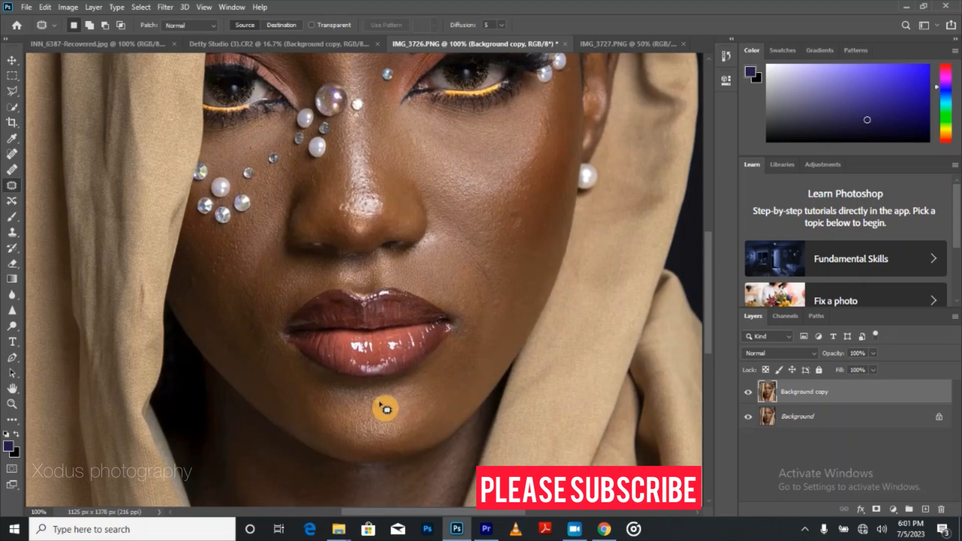
mouse_move(371, 401)
left_mouse_down()
mouse_move(387, 419)
mouse_move(383, 409)
left_mouse_up()
left_click_drag(381, 410, 347, 410)
left_click(397, 412)
- Compare the retouched Background copy layer with the original by switching its visibility off and on
scroll(406, 400, "up", 1)
scroll(411, 405, "up", 10)
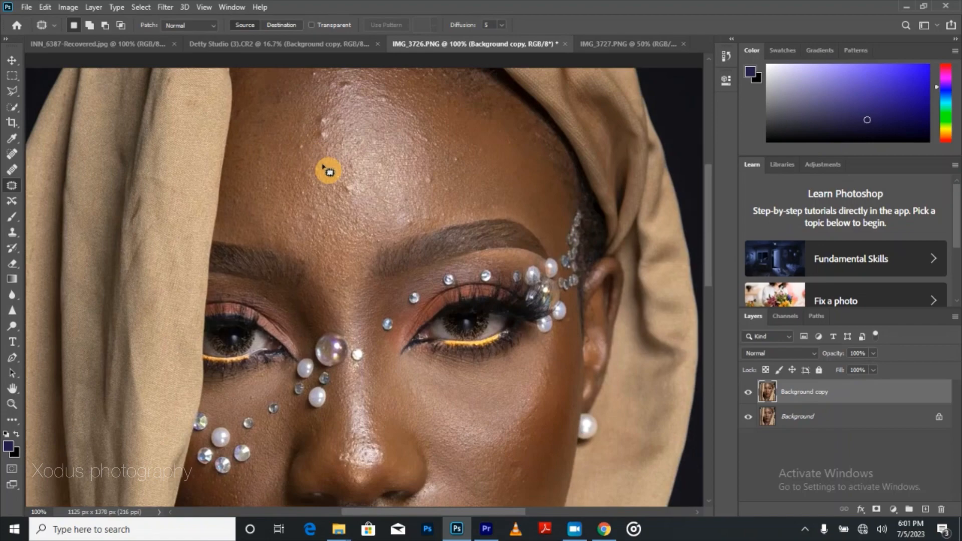
left_click(748, 393)
left_click(748, 395)
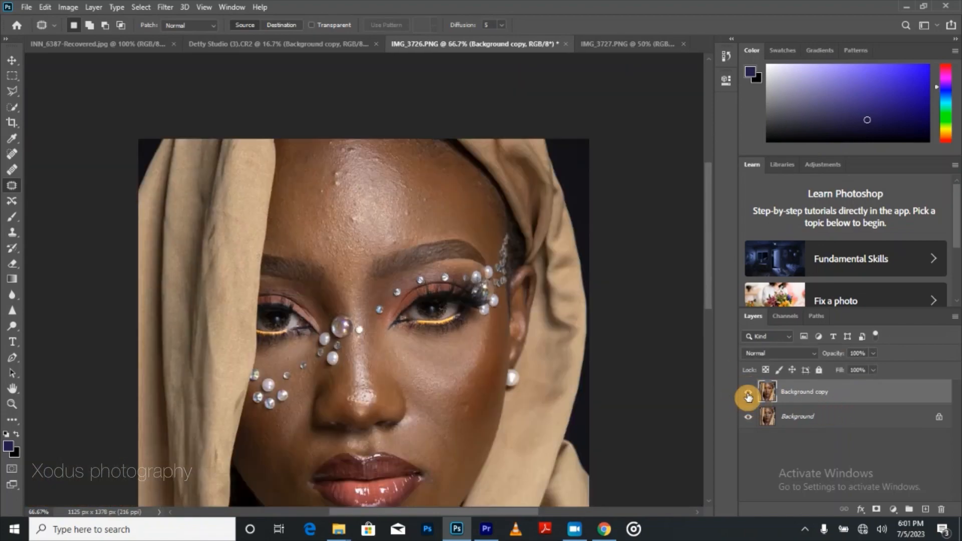
key("ctrl+minus")
key("ctrl+minus")
left_click(751, 397)
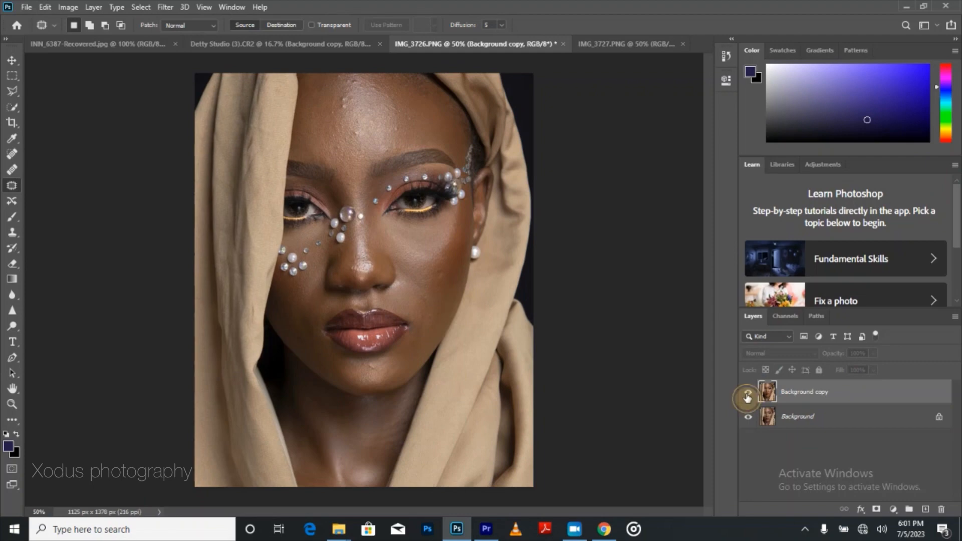
left_click(747, 398)
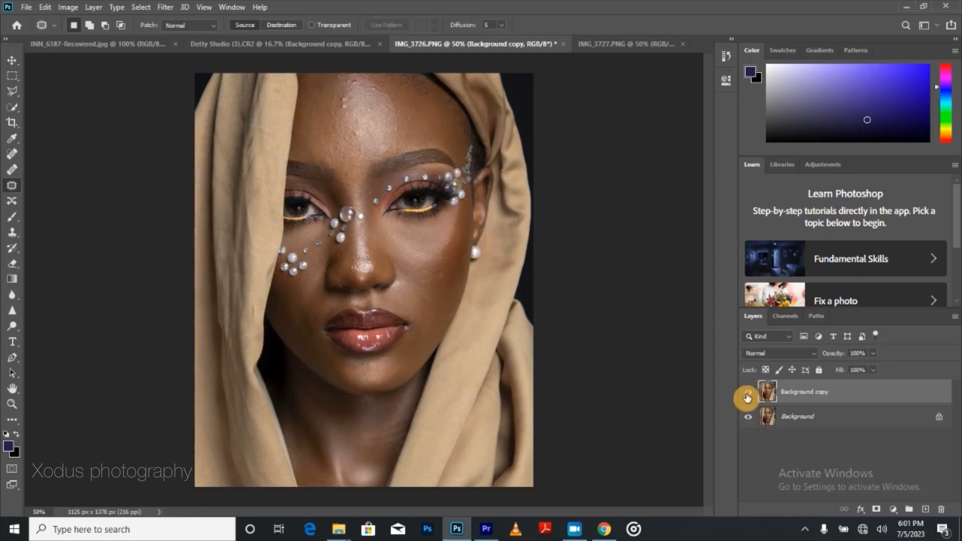
left_click(747, 396)
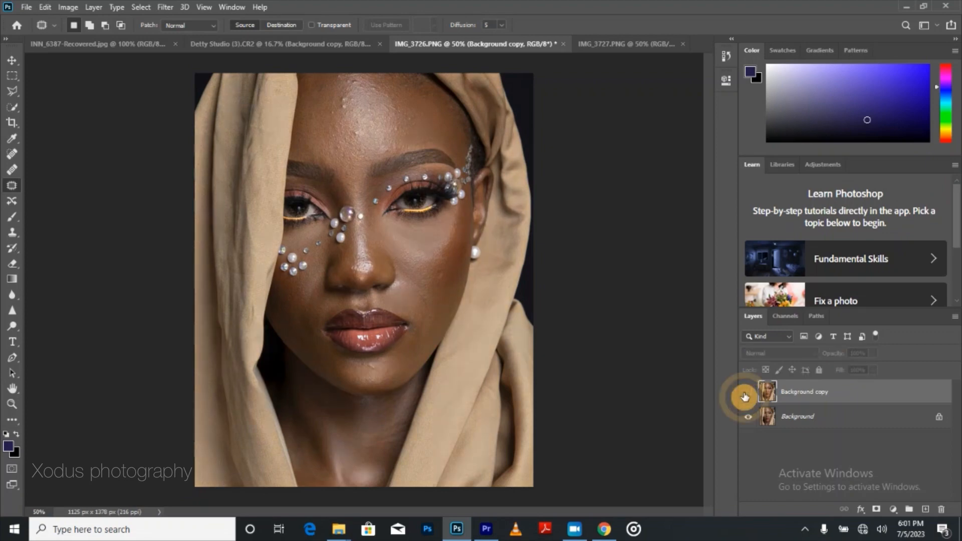
left_click(747, 395)
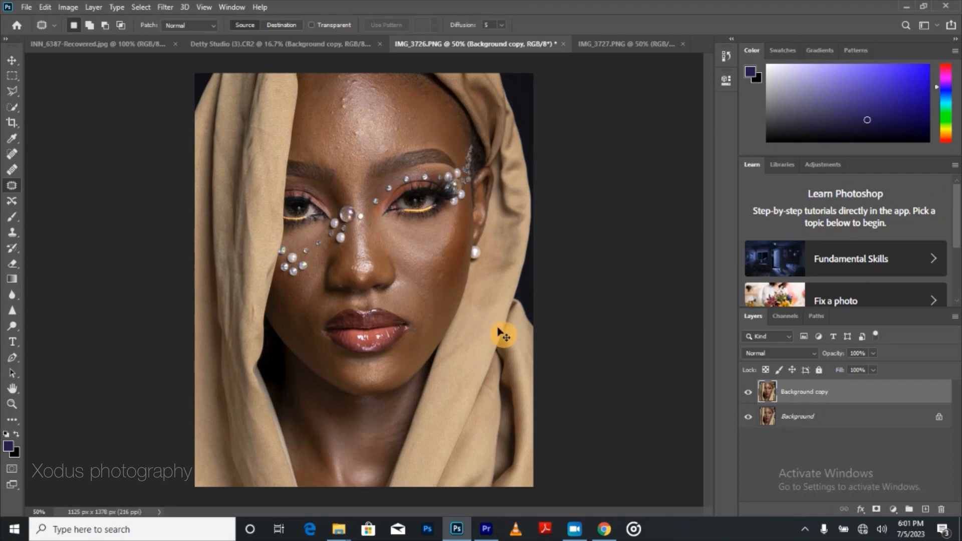
- Patch the blemish on the cheek beside the nose with nearby clean skin
key("ctrl+plus")
key("ctrl+plus")
scroll(489, 365, "up", 3)
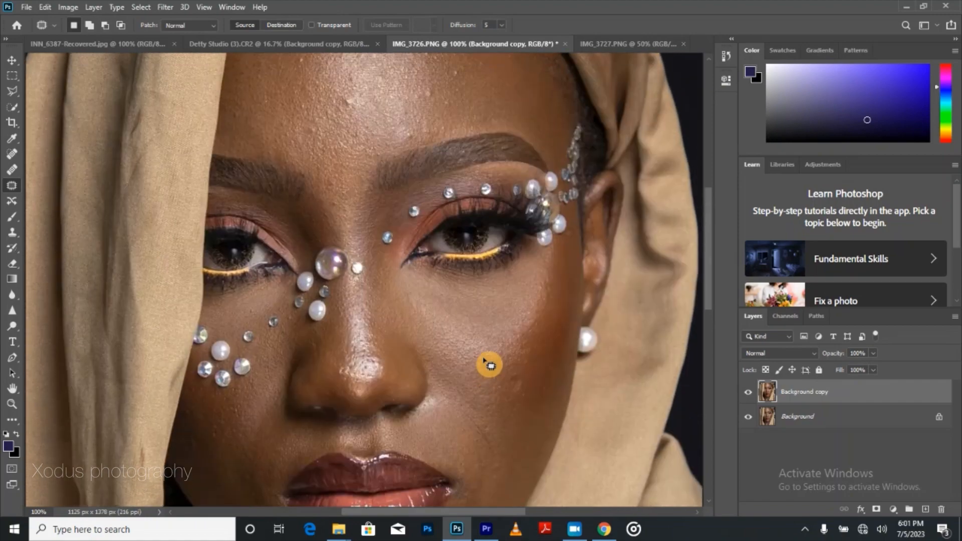
scroll(489, 366, "up", 2)
key("ctrl+plus")
scroll(544, 429, "down", 4)
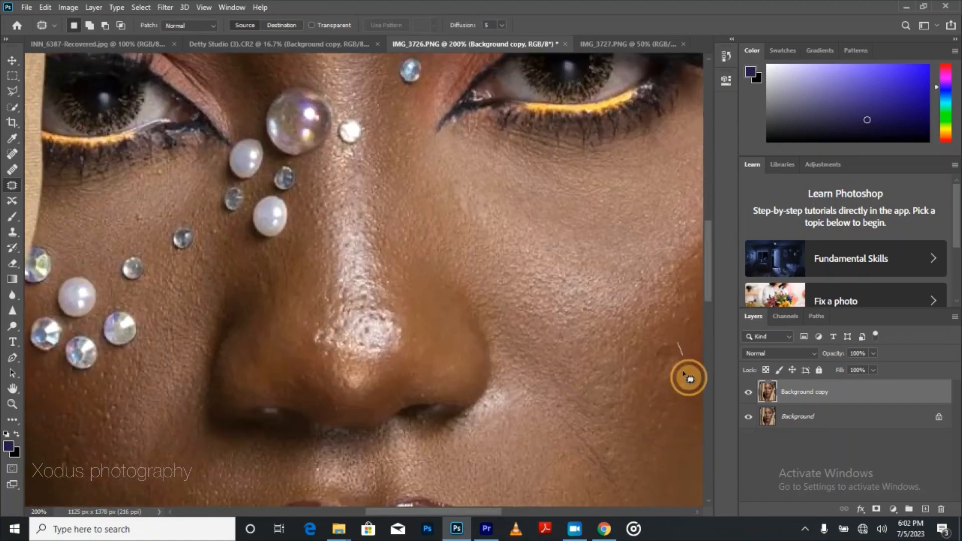
mouse_move(687, 376)
left_mouse_down()
mouse_move(670, 327)
mouse_move(644, 364)
left_mouse_up()
left_click(621, 396)
scroll(508, 299, "up", 9)
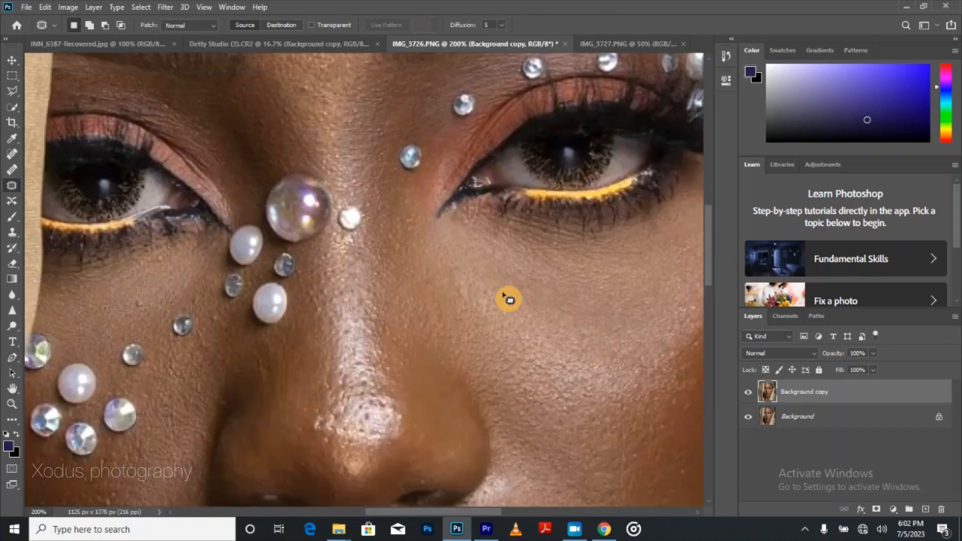
- Patch the raised bumps on the forehead along the edge of the highlight, up and left of its centre
key("ctrl+minus")
scroll(409, 260, "up", 3)
key("ctrl+plus")
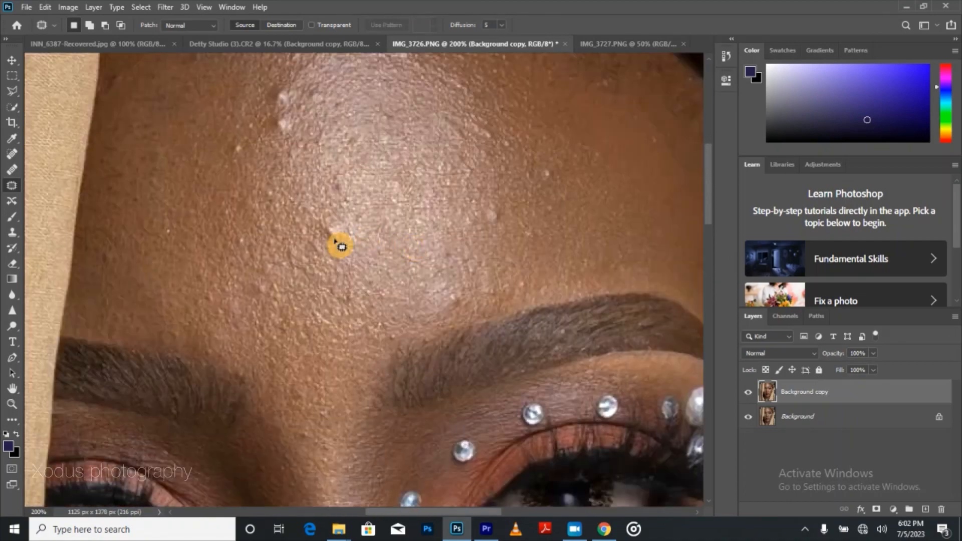
mouse_move(234, 148)
left_mouse_down()
mouse_move(255, 157)
mouse_move(235, 158)
left_mouse_up()
left_click(301, 118)
left_click_drag(296, 120, 222, 169)
left_click(288, 114)
mouse_move(300, 98)
left_mouse_down()
mouse_move(275, 86)
mouse_move(229, 94)
left_mouse_up()
- Patch the bumps in the middle of the forehead and the one above the inner end of the fully visible eyebrow
left_click(326, 197)
mouse_move(349, 210)
left_mouse_down()
mouse_move(325, 231)
mouse_move(286, 206)
left_mouse_up()
left_click(359, 170)
left_click_drag(359, 171, 327, 196)
left_click_drag(335, 189, 363, 161)
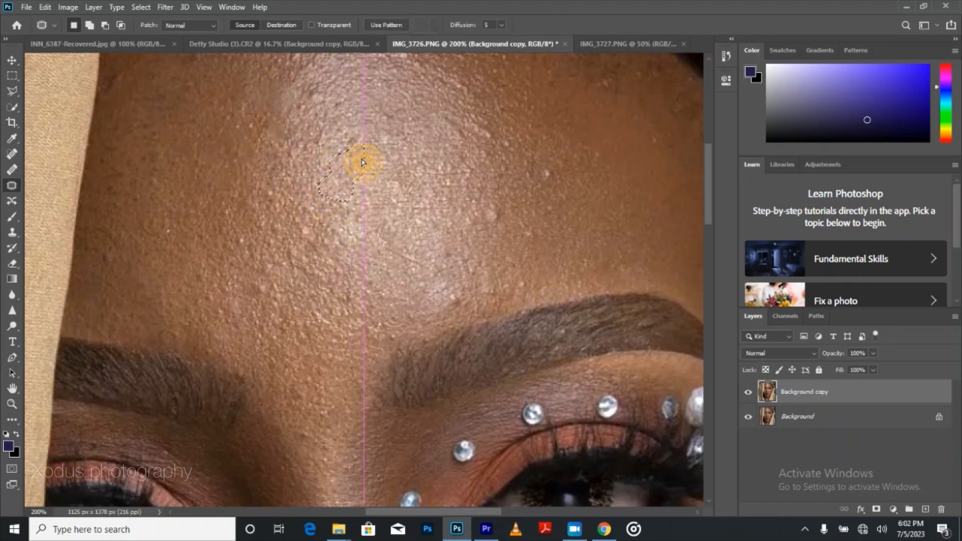
left_click(491, 198)
left_click_drag(507, 209, 475, 207)
left_click_drag(485, 209, 448, 202)
left_click(427, 263)
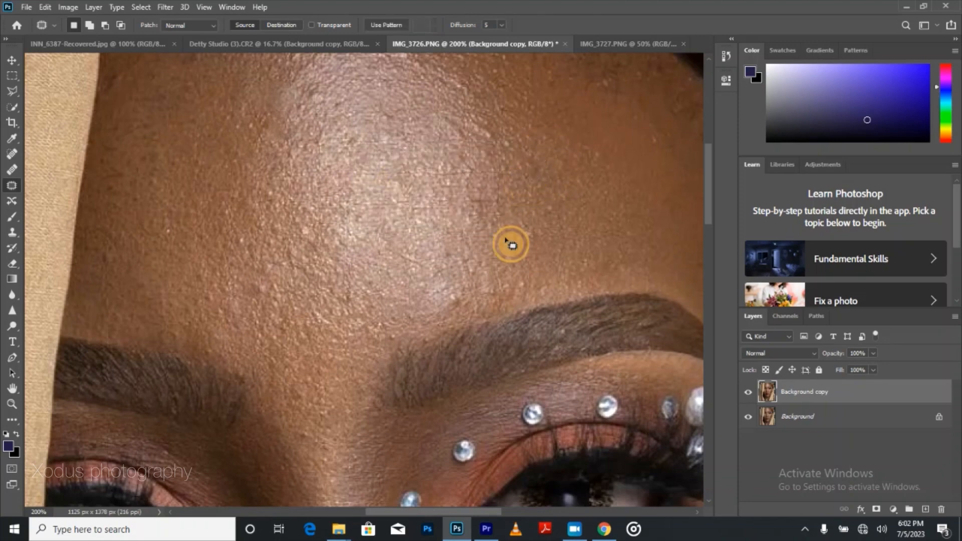
left_click_drag(409, 265, 436, 290)
- Patch the remaining bumps on the forehead between the bright highlight and the headscarf edge
mouse_move(318, 228)
left_mouse_down()
mouse_move(310, 236)
mouse_move(346, 195)
left_mouse_up()
left_click(293, 287)
mouse_move(266, 279)
left_mouse_down()
mouse_move(251, 299)
mouse_move(259, 283)
left_mouse_up()
left_click_drag(261, 286, 224, 258)
mouse_move(118, 239)
left_mouse_down()
mouse_move(95, 243)
mouse_move(114, 239)
left_mouse_up()
left_click_drag(111, 242, 162, 243)
left_click(165, 244)
left_click(458, 202)
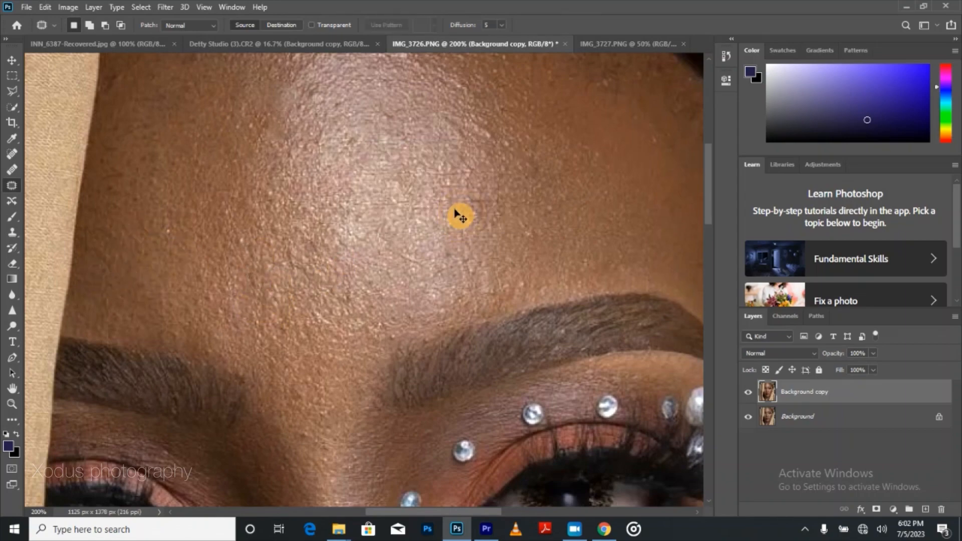
- Patch the remaining bumps and dark mark on the upper forehead near the top edge of the photo
scroll(458, 214, "down", 2)
scroll(423, 209, "up", 3)
key("ctrl+plus")
scroll(338, 185, "up", 2)
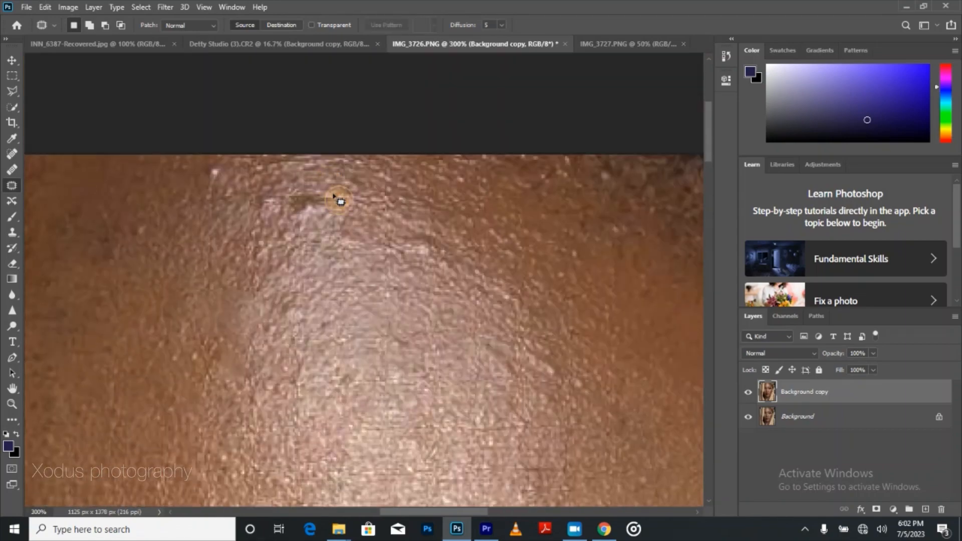
mouse_move(334, 197)
left_mouse_down()
mouse_move(308, 188)
mouse_move(327, 207)
mouse_move(258, 189)
mouse_move(240, 172)
mouse_move(217, 180)
left_mouse_up()
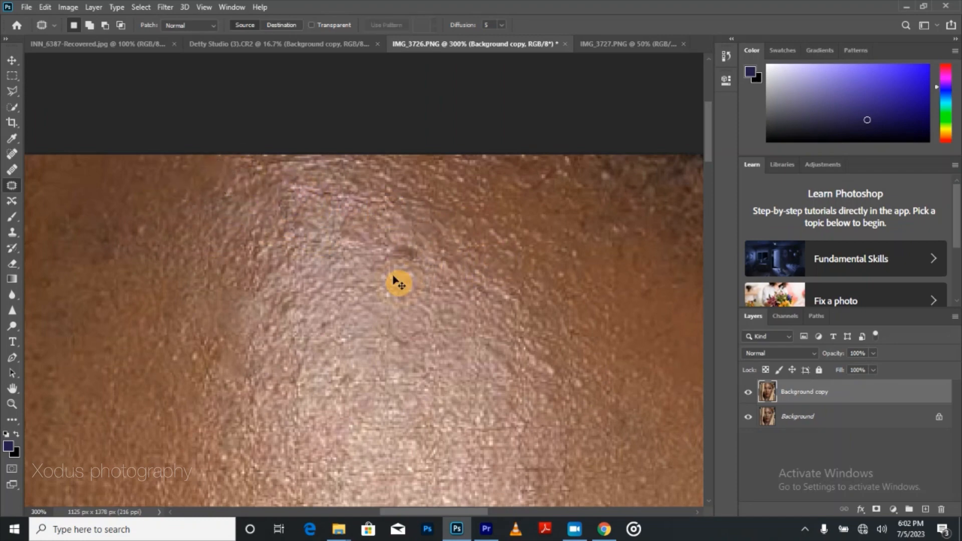
scroll(388, 281, "down", 2)
scroll(502, 232, "up", 2)
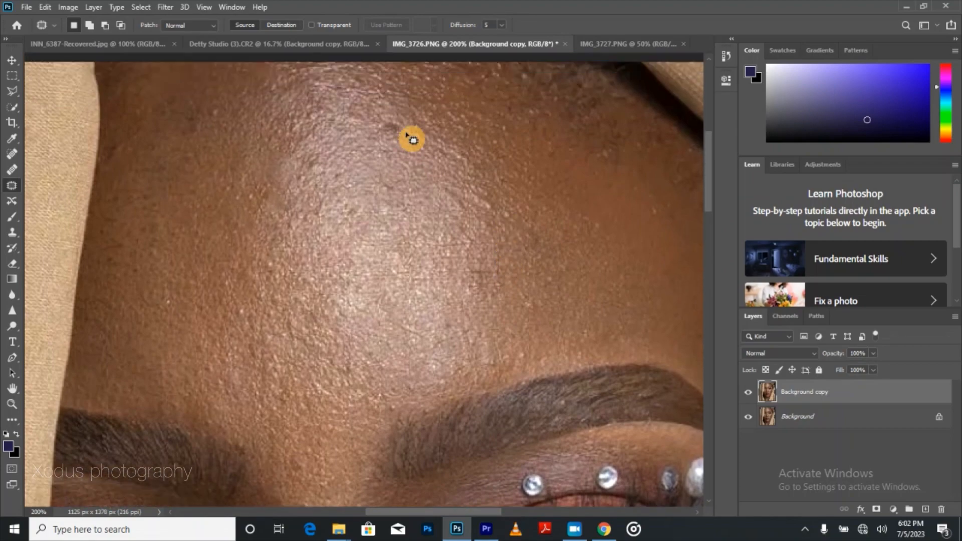
mouse_move(408, 139)
left_mouse_down()
mouse_move(396, 155)
mouse_move(407, 110)
mouse_move(404, 142)
left_mouse_up()
left_click(482, 167)
- Compare the whole face before and after the forehead cleanup by toggling the Background copy layer's visibility
scroll(513, 228, "down", 1)
scroll(534, 255, "down", 10)
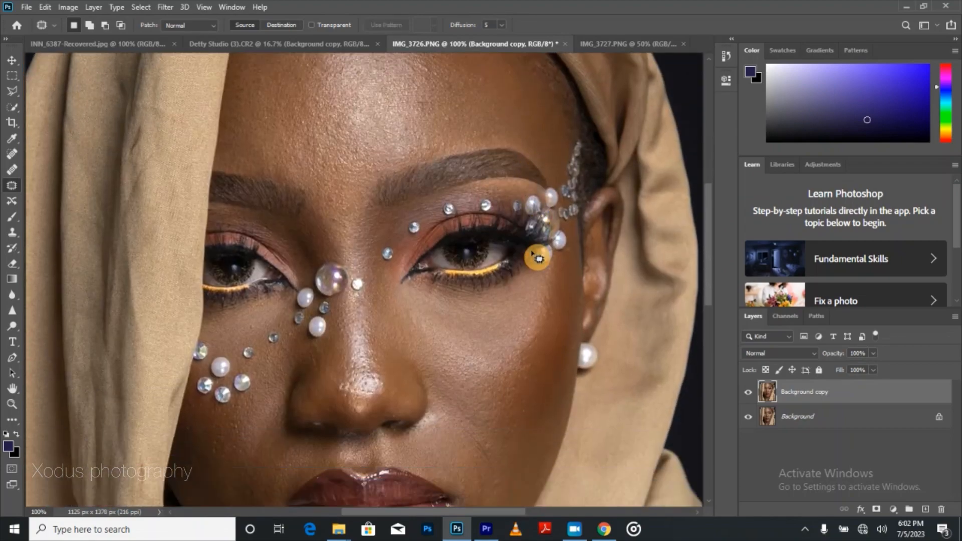
scroll(459, 254, "down", 3)
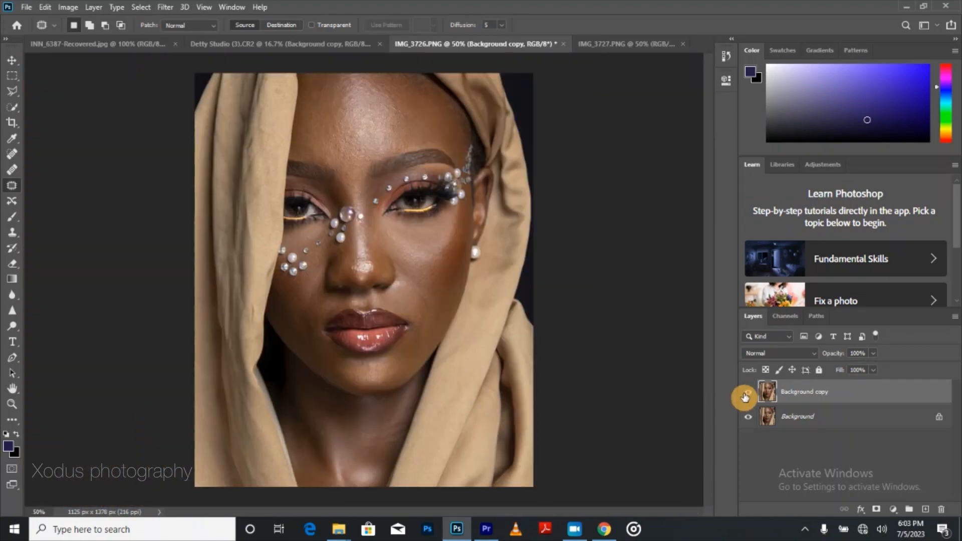
left_click(746, 395)
left_click(745, 394)
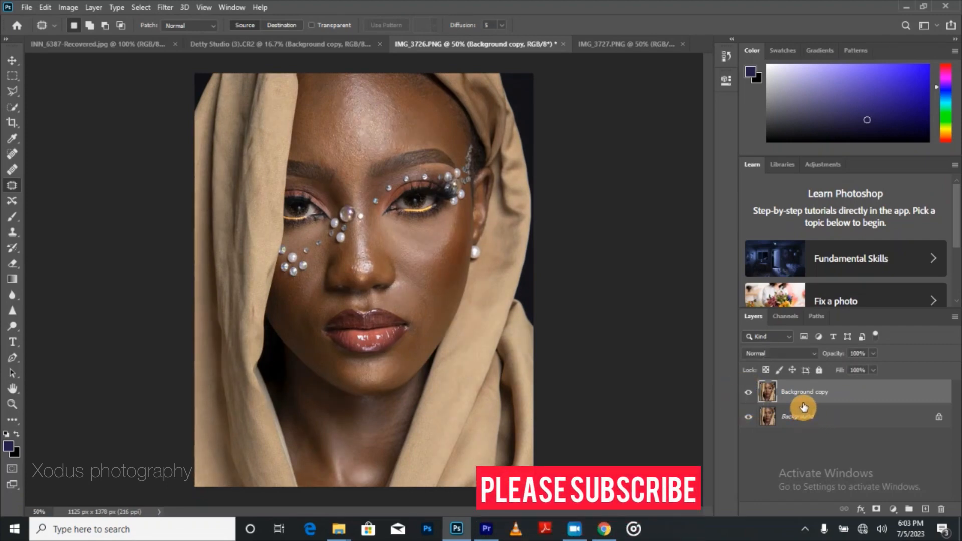
- Apply Levels to the Background copy layer, moving the black and white input points slightly inward
key("ctrl+l")
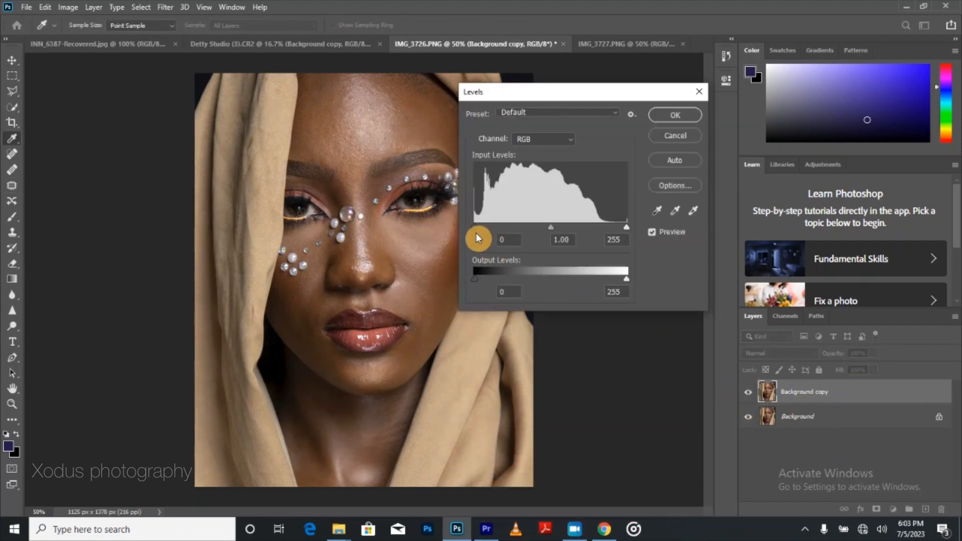
key("alt")
left_click(474, 227, "alt")
left_click_drag(474, 227, 477, 231)
left_click_drag(626, 226, 624, 230)
left_click(678, 114)
key("j")
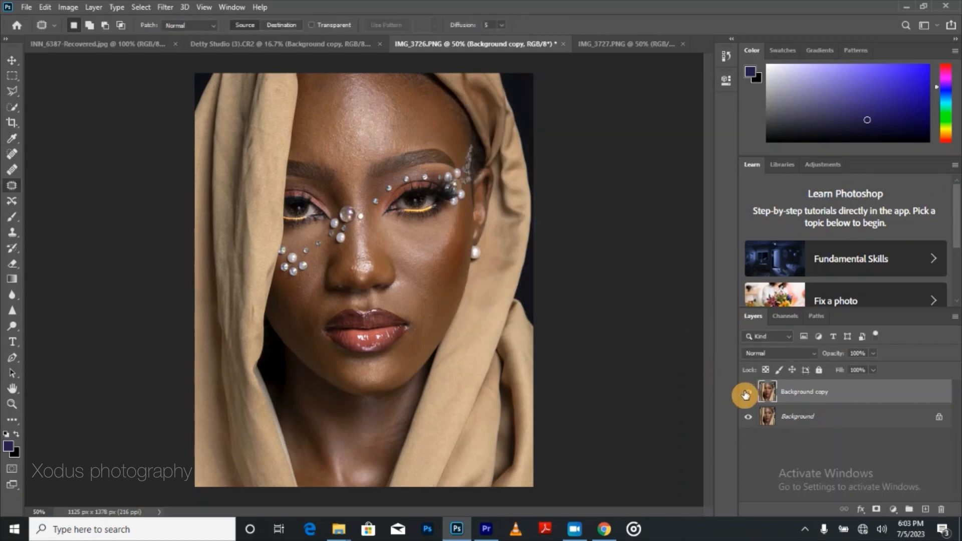
left_click(747, 394)
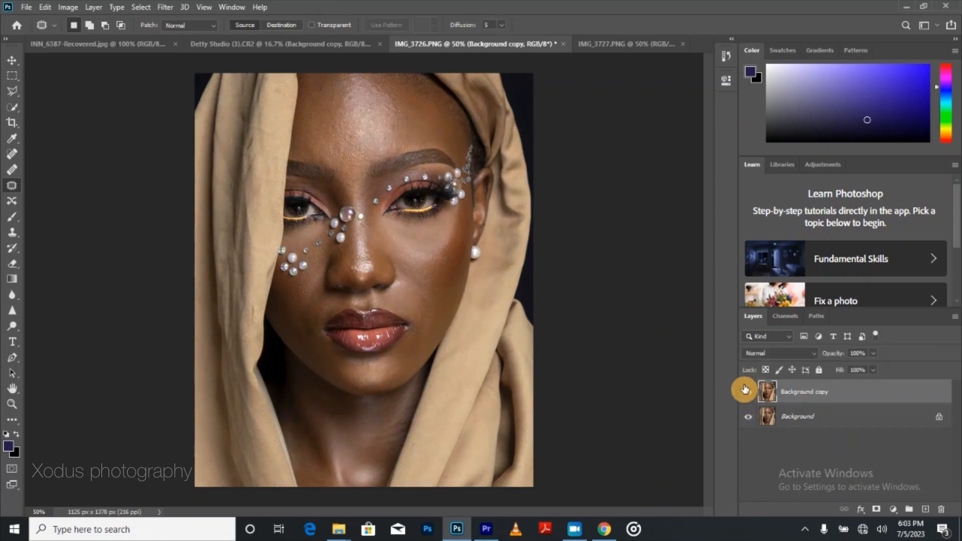
- Duplicate the Background copy layer and name the duplicate "lower"
key("ctrl+j")
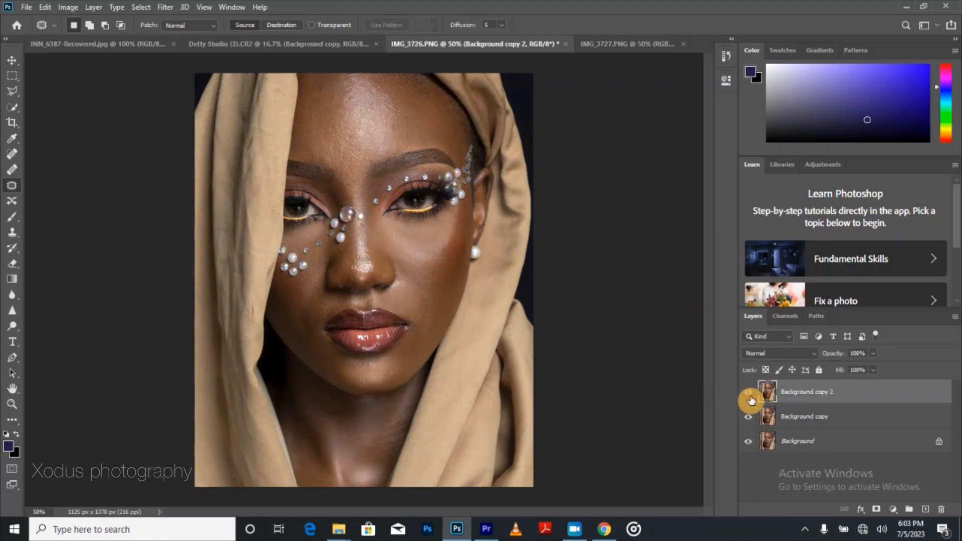
double_click(804, 392)
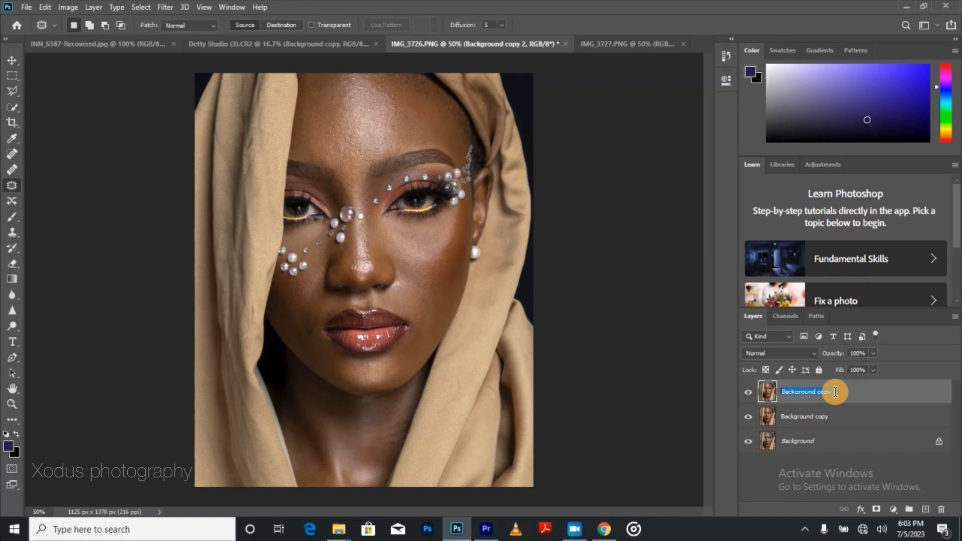
type("lower")
left_click(835, 396)
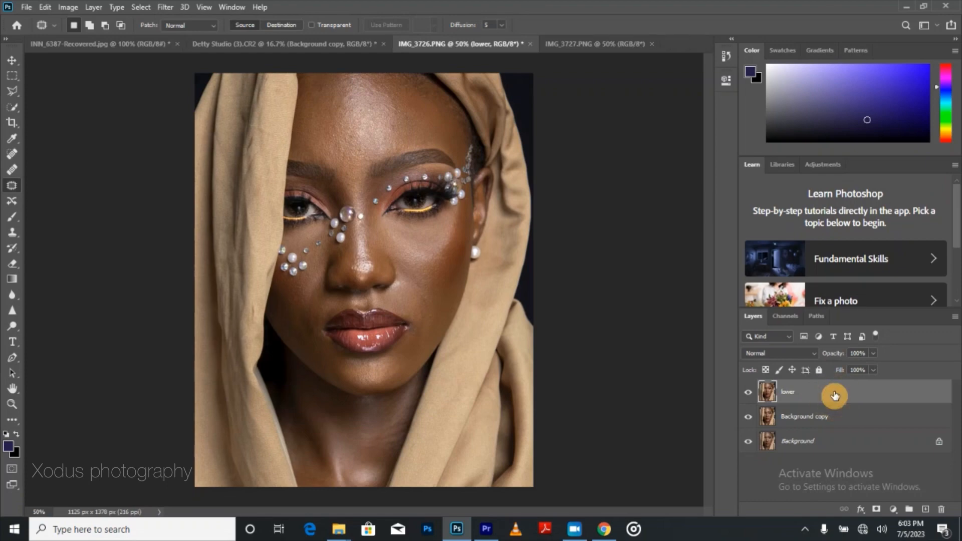
- Duplicate the lower layer and name the new layer "higher"
key("ctrl+j")
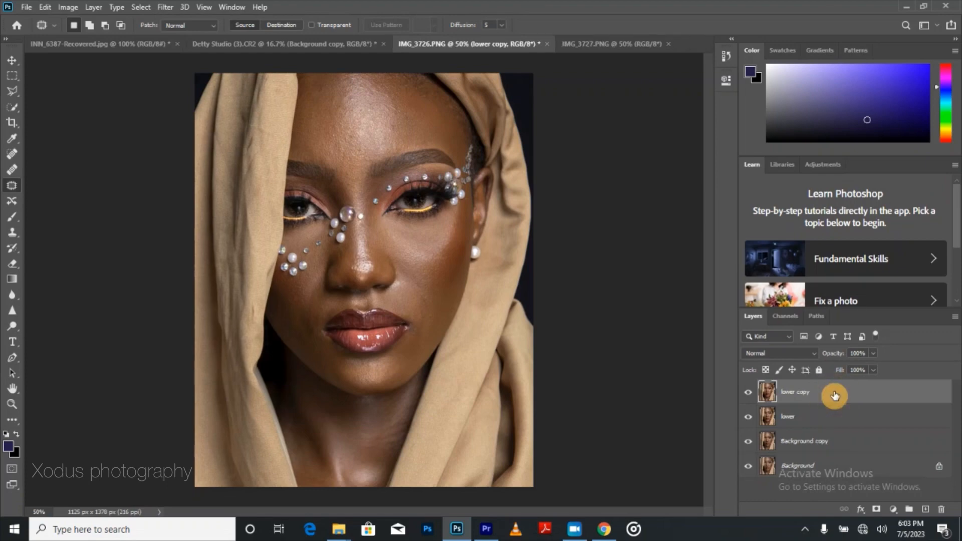
double_click(792, 396)
key("Return")
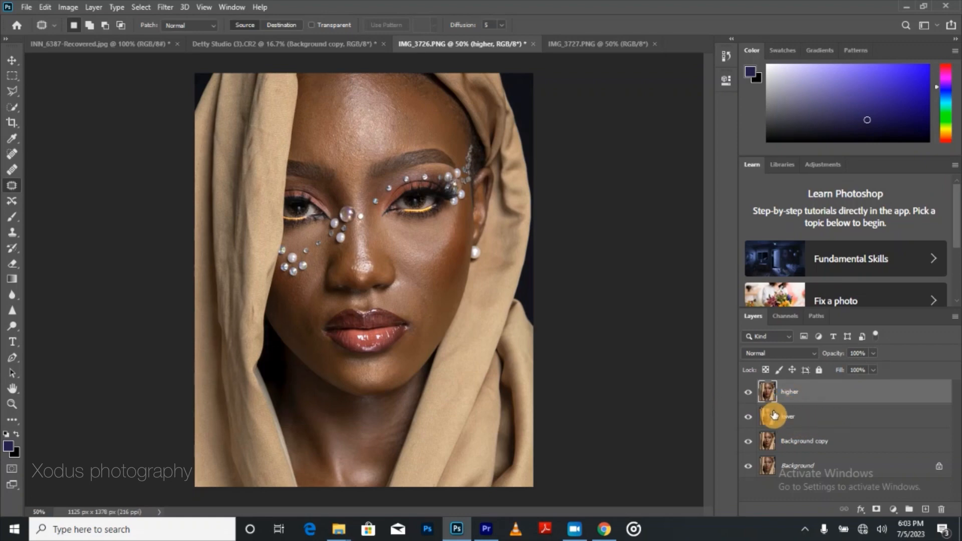
- Select the higher and lower layers together and group them
left_click(773, 415)
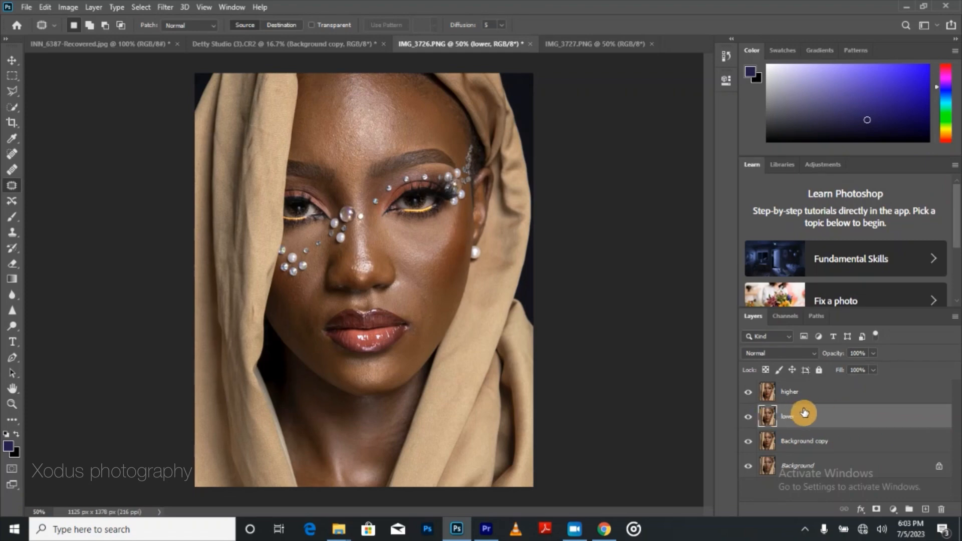
left_click(816, 399)
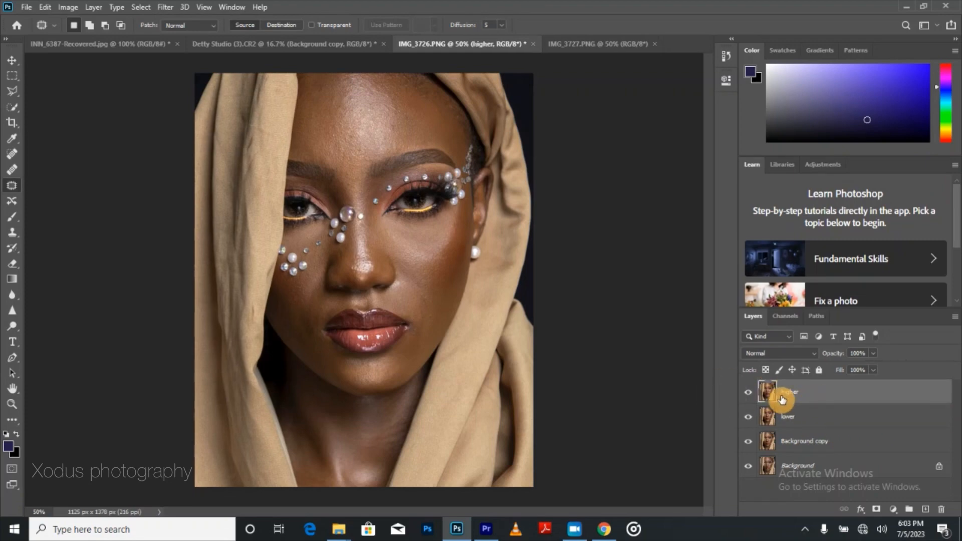
left_click(817, 419)
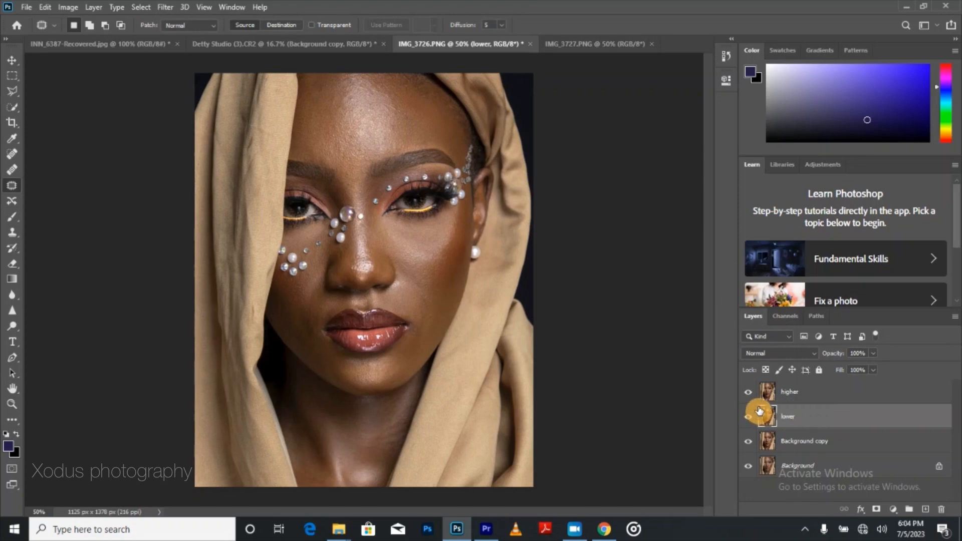
left_click(815, 401, "shift")
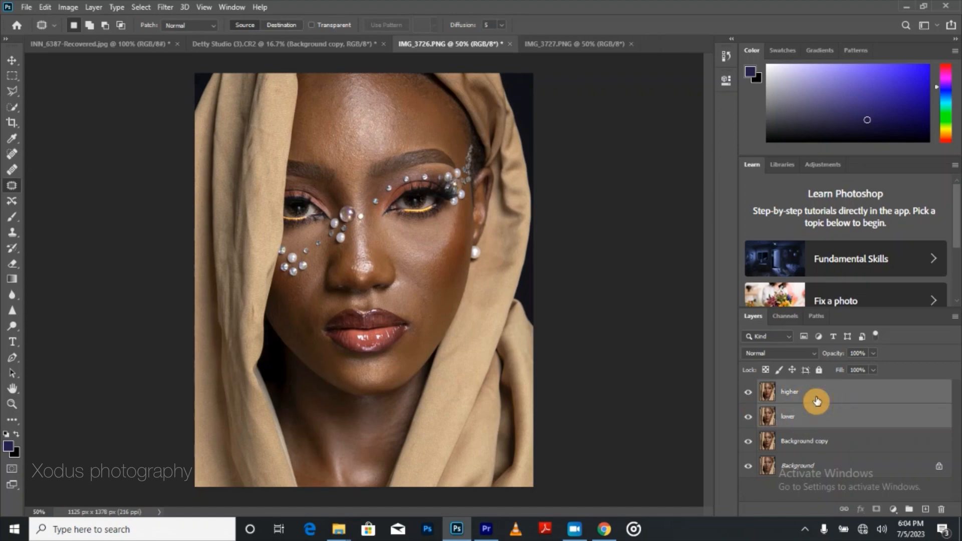
key("ctrl+g")
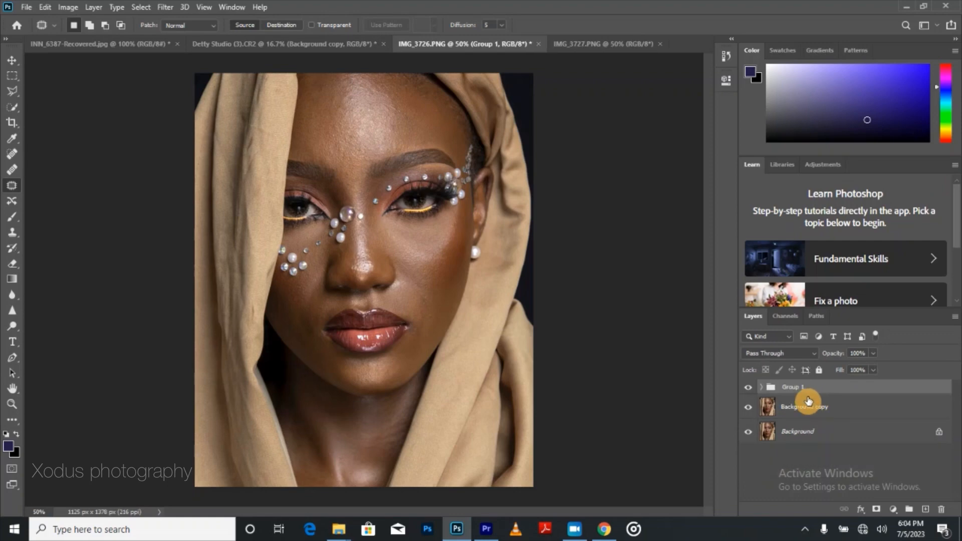
- Hide the higher layer inside the group and start a Gaussian Blur on the lower layer
left_click(762, 387)
left_click(822, 427)
left_click(748, 407)
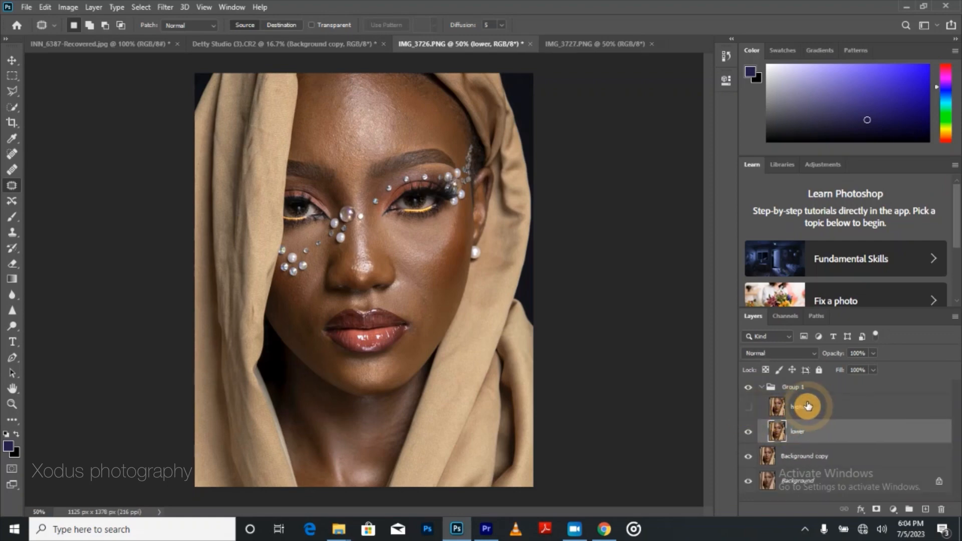
left_click(167, 7)
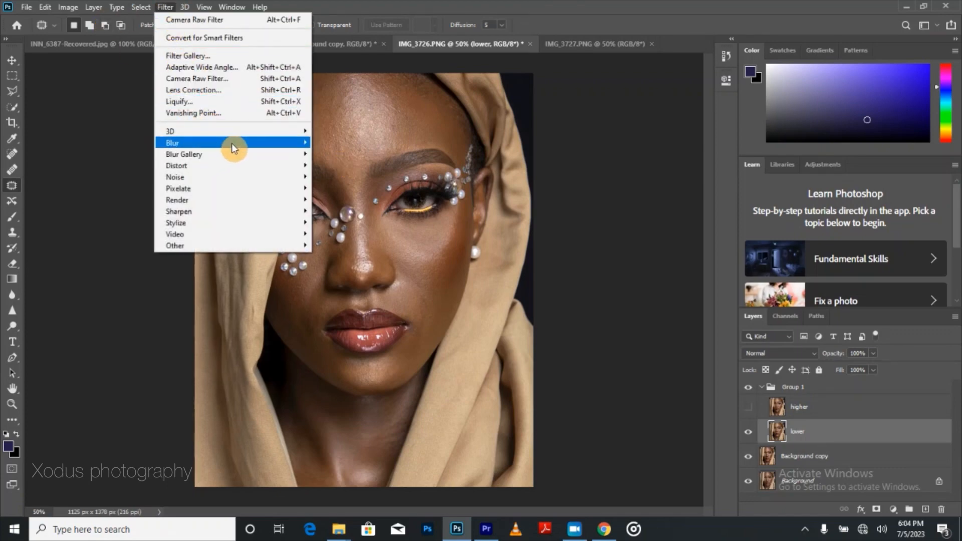
mouse_move(278, 147)
left_click(343, 188)
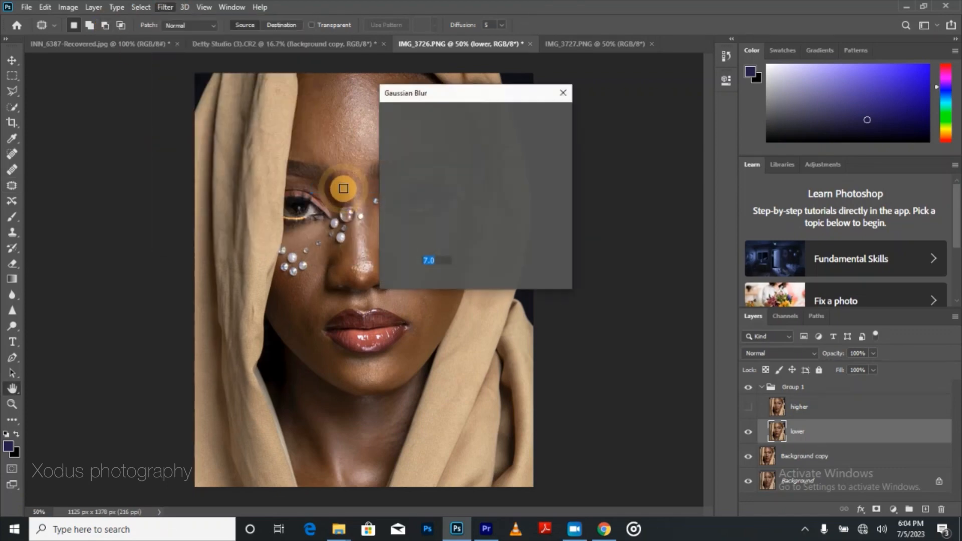
- Examine the Gaussian Blur preview on the forehead, eye, nose and cheek to judge how far the skin texture is softened
left_click(353, 130)
left_click(348, 145)
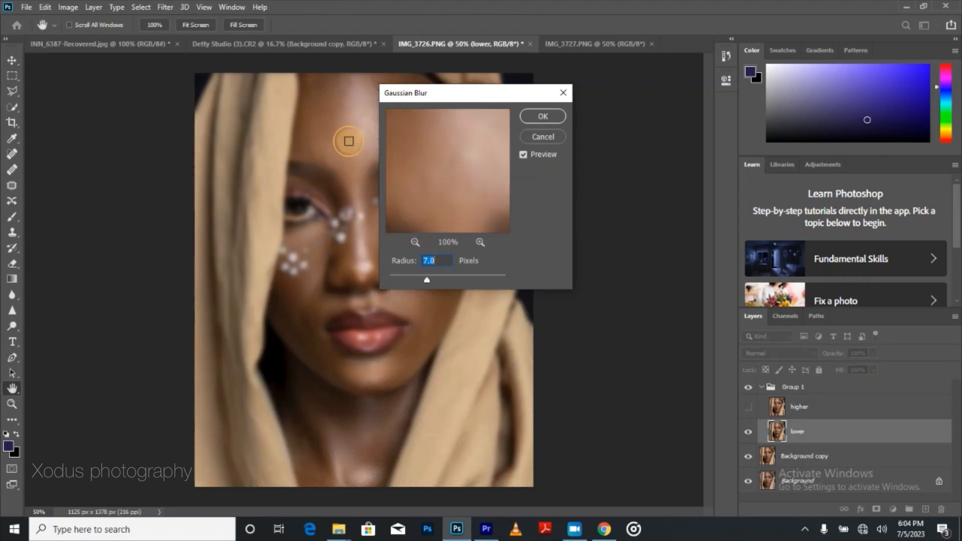
left_click(344, 159)
left_click(353, 240)
left_click(307, 221)
left_click(303, 216)
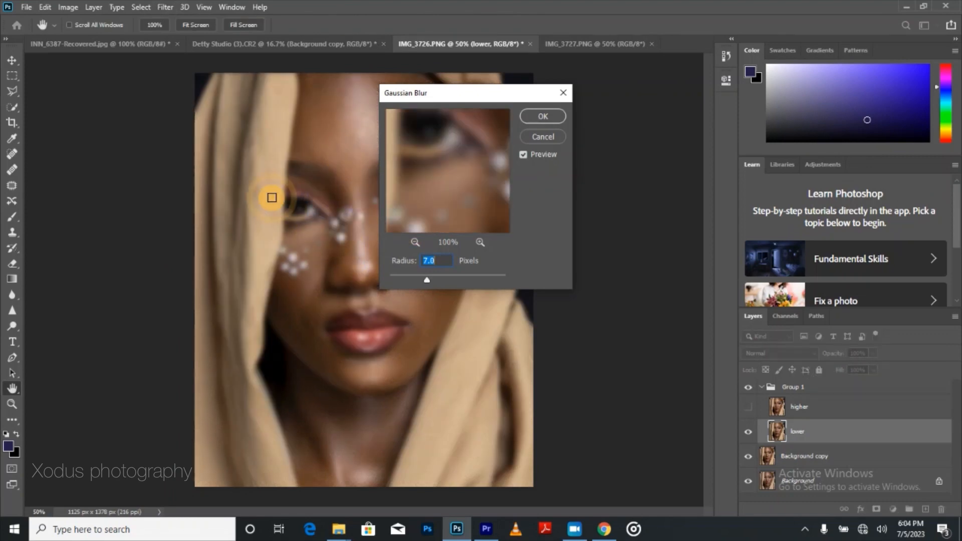
left_click(288, 201)
left_click(313, 217)
left_click(333, 242)
left_click(327, 296)
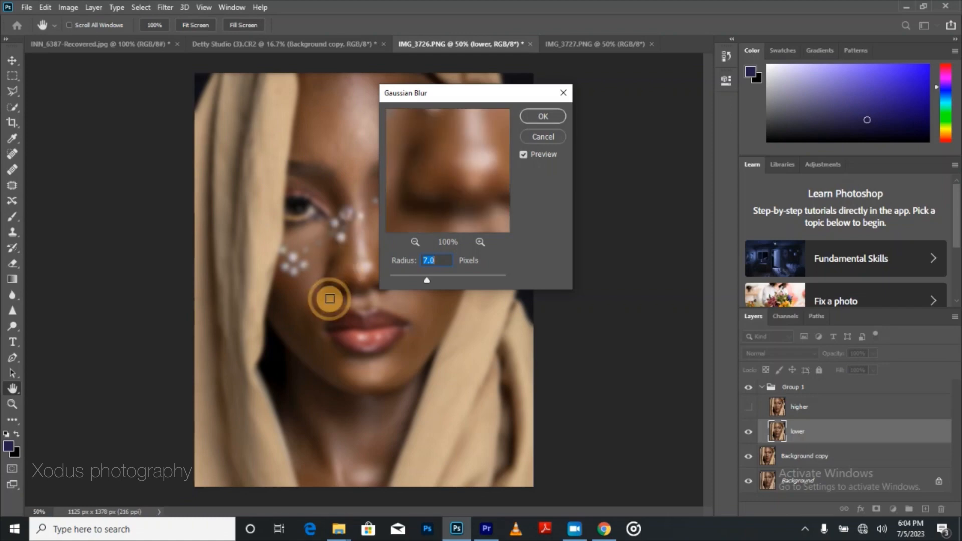
left_click(318, 277)
left_click(322, 228)
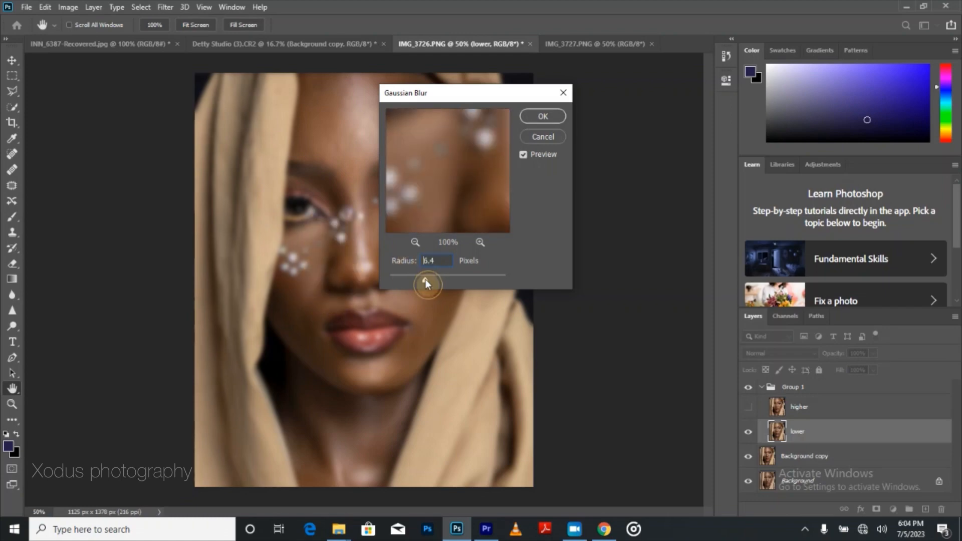
- Try a Gaussian Blur radius of 6.4 pixels, check it on the forehead, and return the radius to 7.0 pixels
left_click_drag(425, 281, 425, 281)
left_click(339, 228)
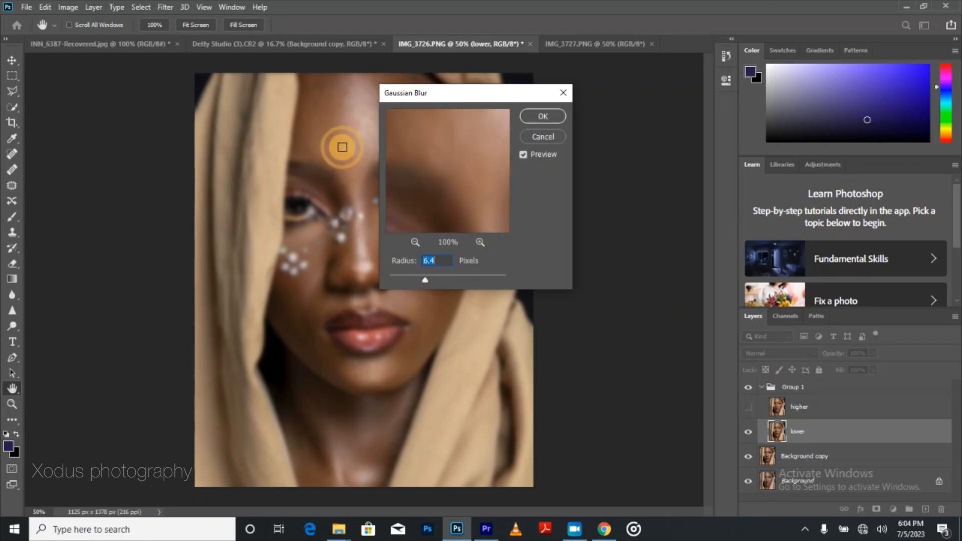
left_click(343, 145)
left_click(437, 259)
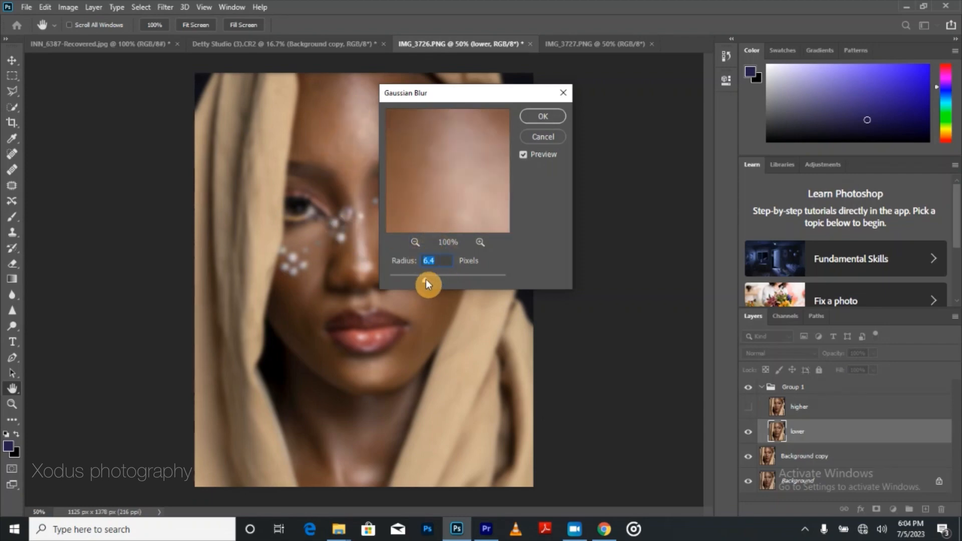
left_click_drag(426, 281, 427, 281)
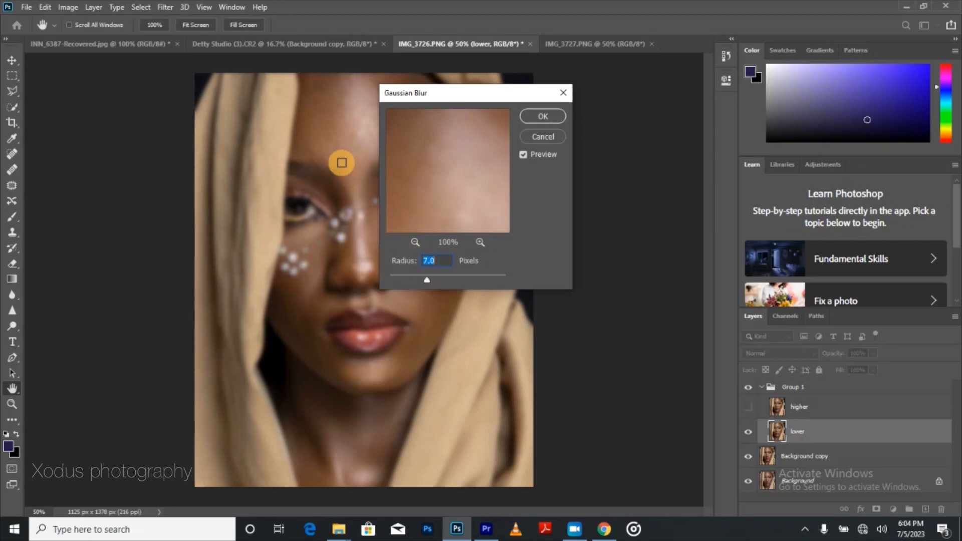
- Move the Gaussian Blur dialog off the face and examine the blurred skin on the forehead, eyes, lips, chin and cheek
left_click(357, 172)
left_click_drag(455, 101, 574, 122)
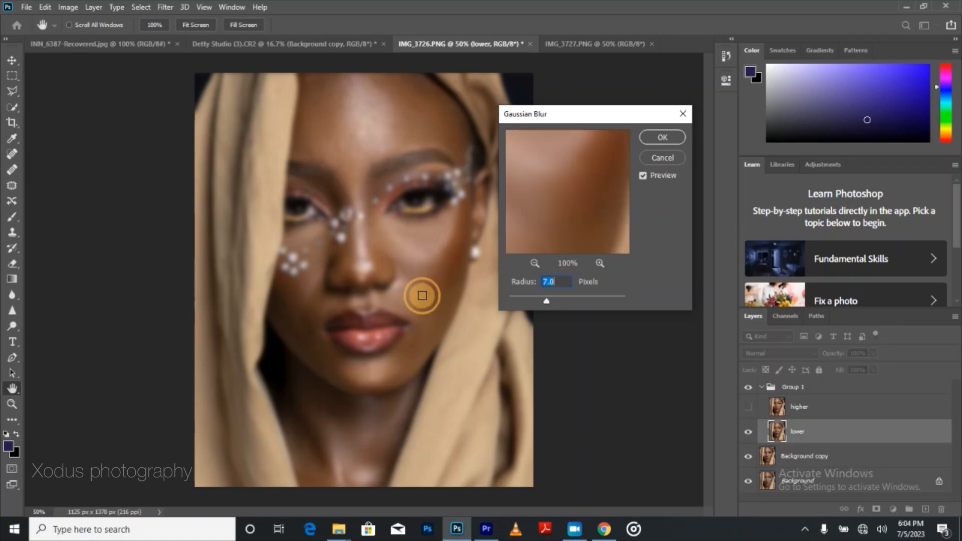
left_click(381, 320)
left_click(298, 194)
left_click(380, 374)
left_click(359, 172)
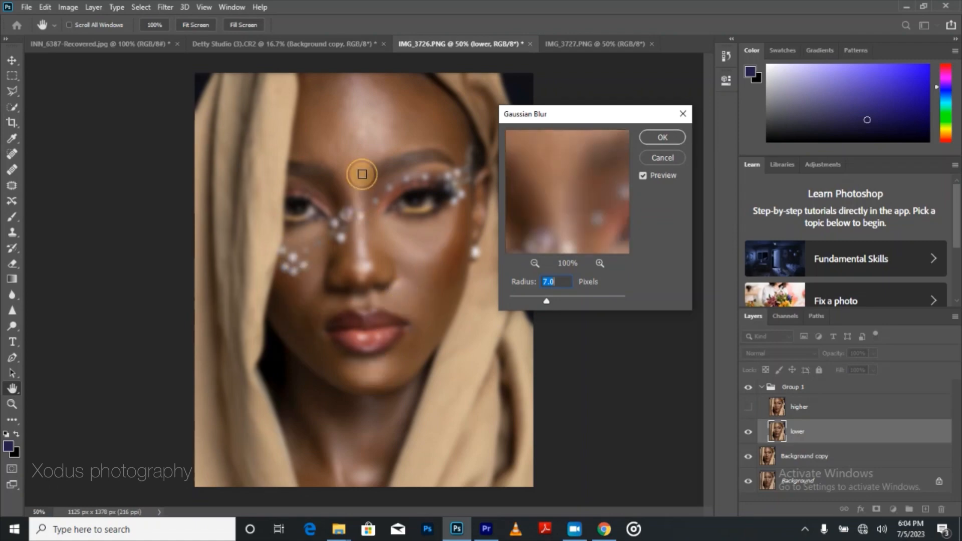
left_click(342, 103)
left_click(382, 157)
left_click(344, 119)
left_click(385, 147)
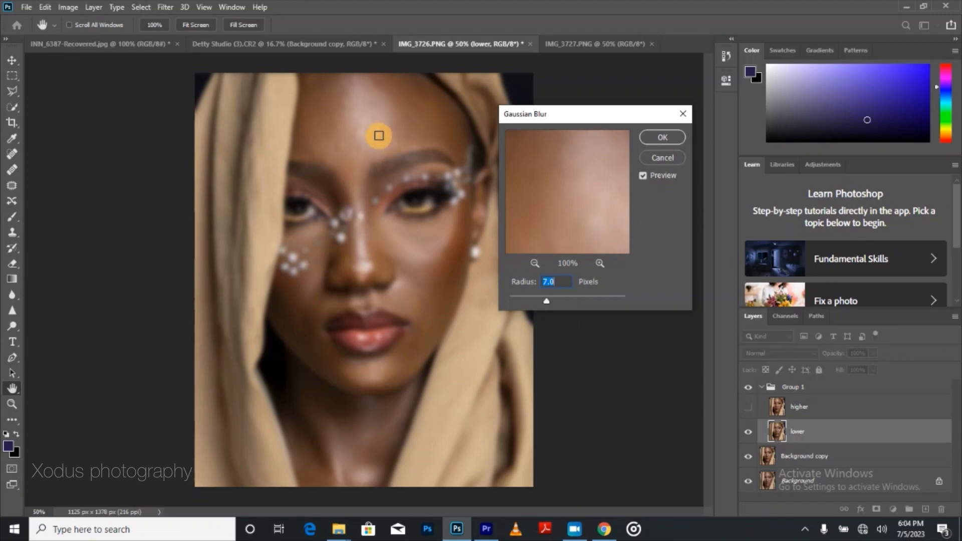
left_click(379, 211)
left_click(440, 279)
left_click(403, 257)
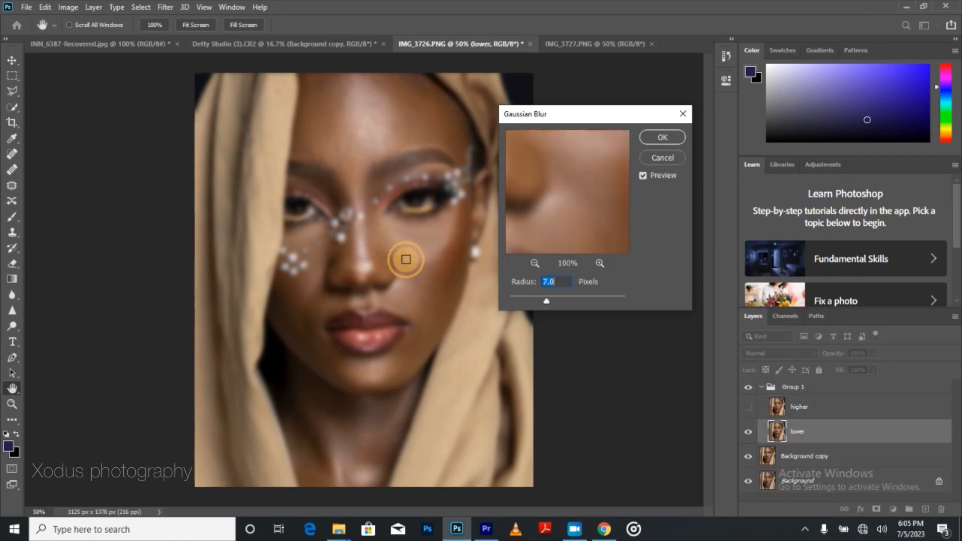
- Check the forehead and brow area in the preview and apply the Gaussian Blur to the lower layer with a 7.0 pixel radius
left_click(376, 141)
left_click(356, 161)
left_click(337, 167)
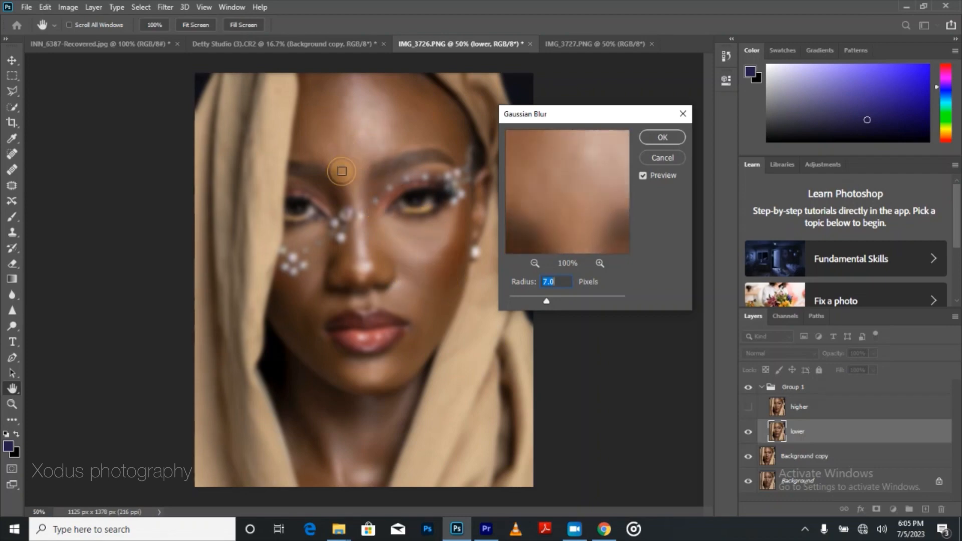
left_click(349, 147)
left_click(351, 133)
left_click(381, 136)
left_click(363, 149)
left_click(347, 151)
left_click(341, 163)
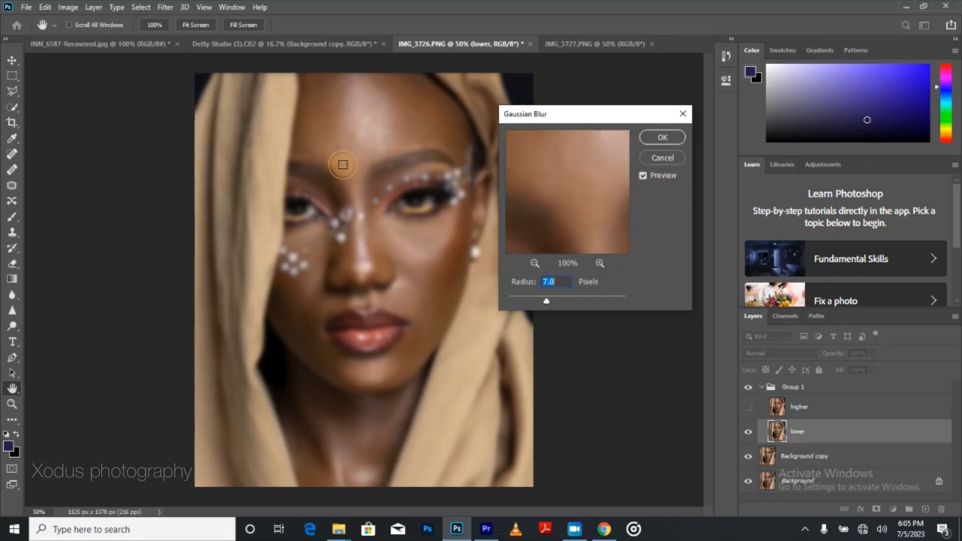
left_click(662, 137)
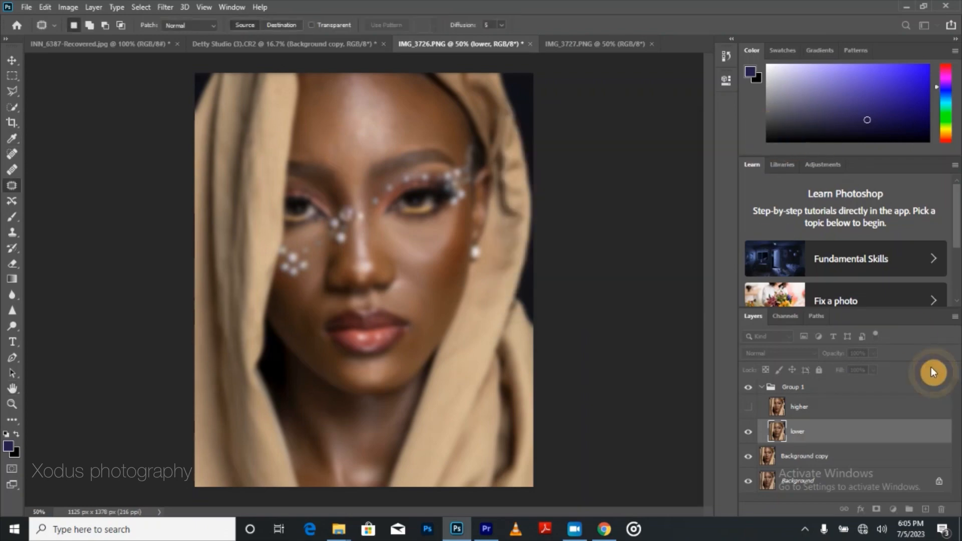
- Show the higher layer and run Apply Image on it with lower as the source layer, Subtract blending, scale 2 and offset 128
left_click(752, 410)
left_click(796, 412)
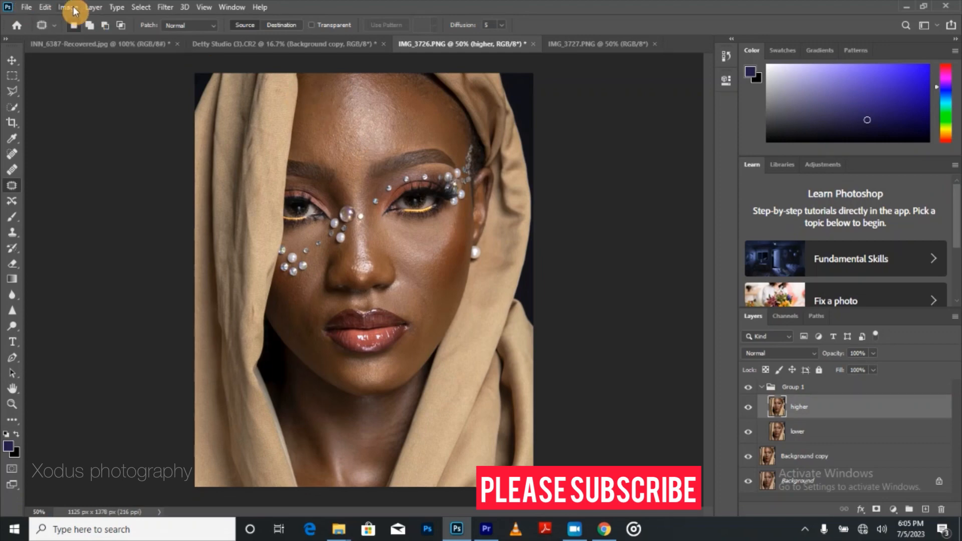
left_click(74, 8)
left_click(129, 183)
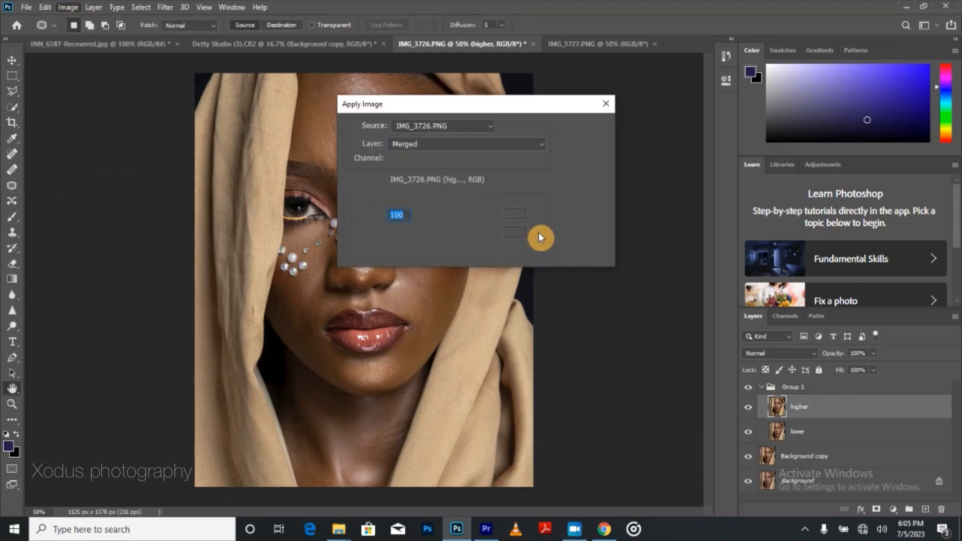
left_click(396, 145)
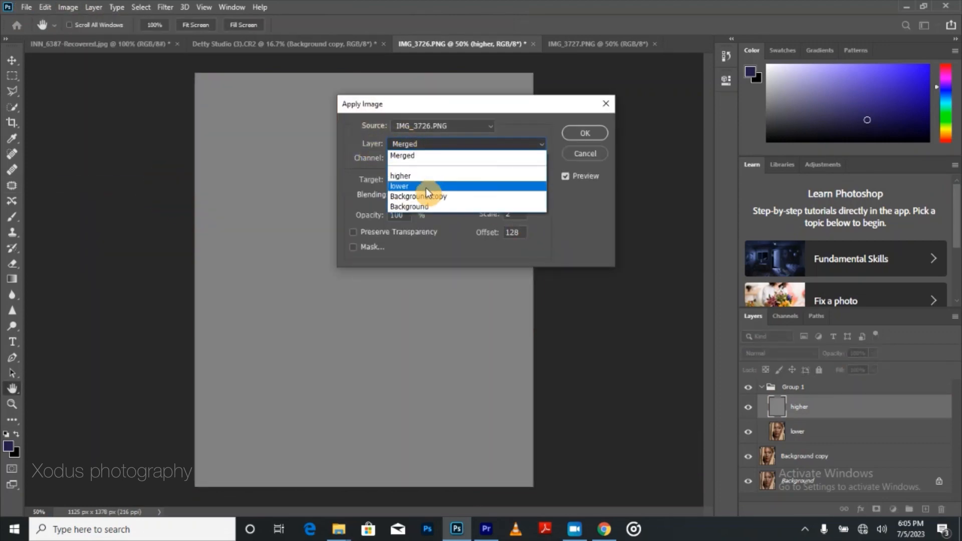
left_click(425, 186)
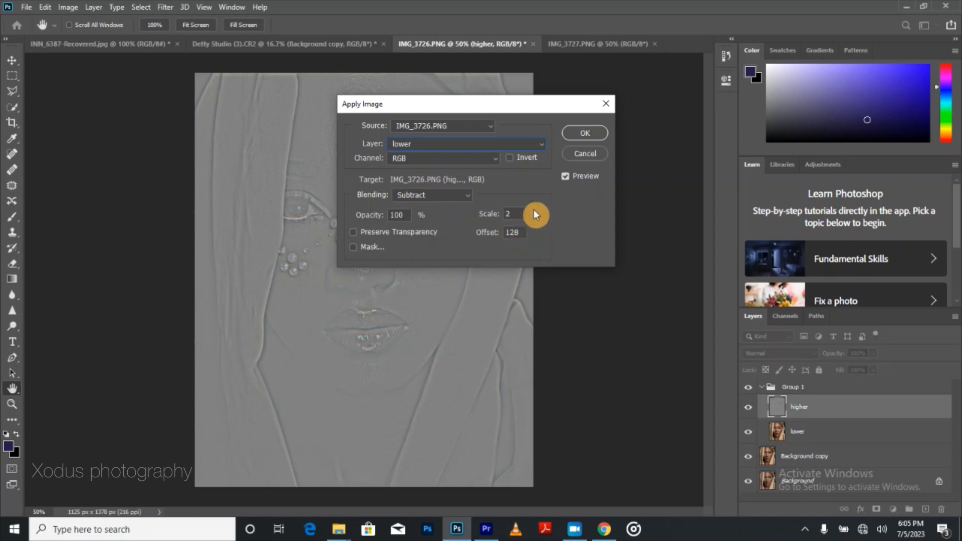
left_click(584, 133)
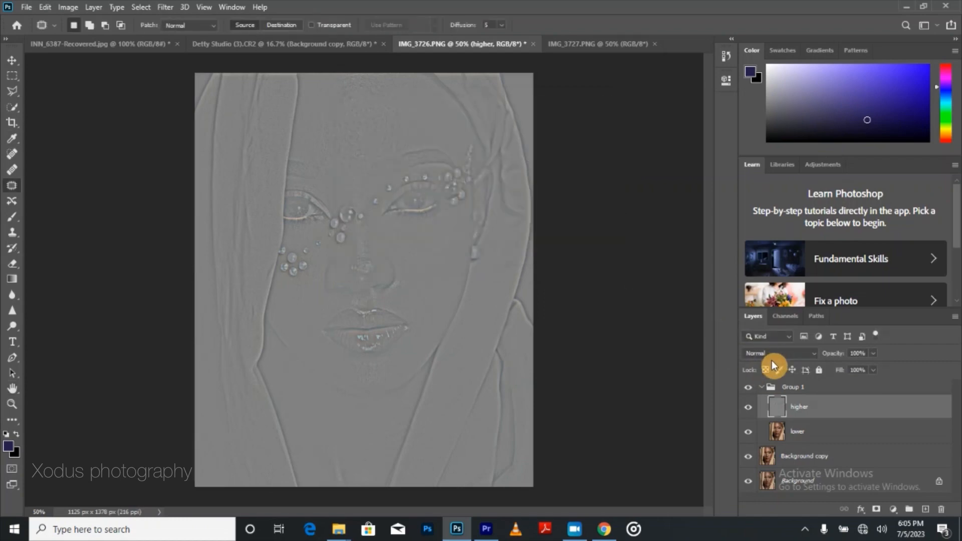
- Set the higher layer's blend mode to Linear Light and hide that layer
left_click(769, 354)
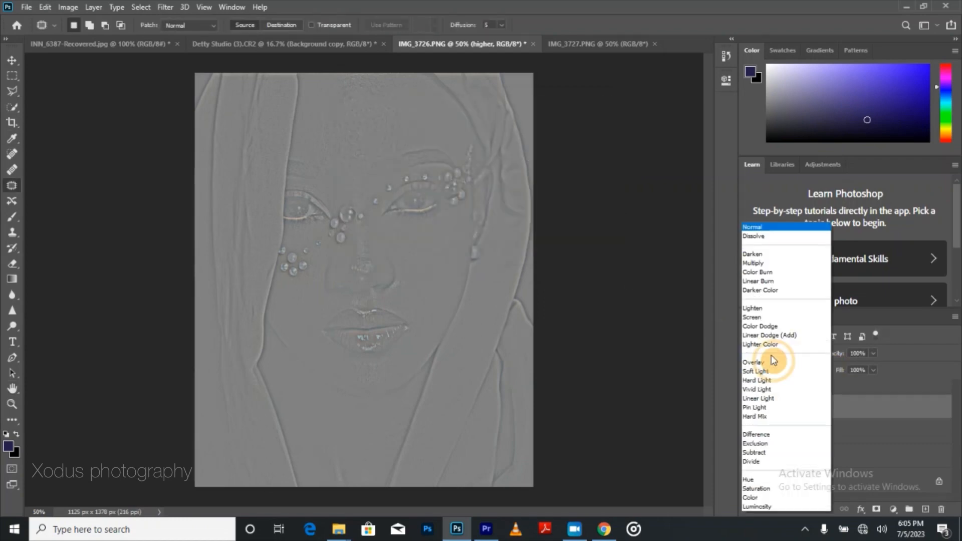
left_click(775, 392)
left_click(753, 407)
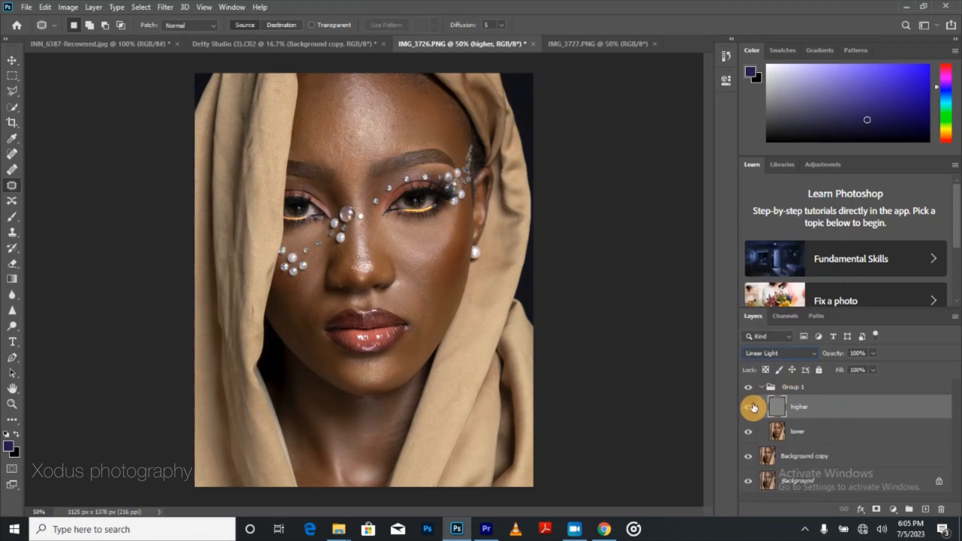
- Select the lower layer and set up the Mixer Brush tool with Wet at 15%
left_click(832, 432)
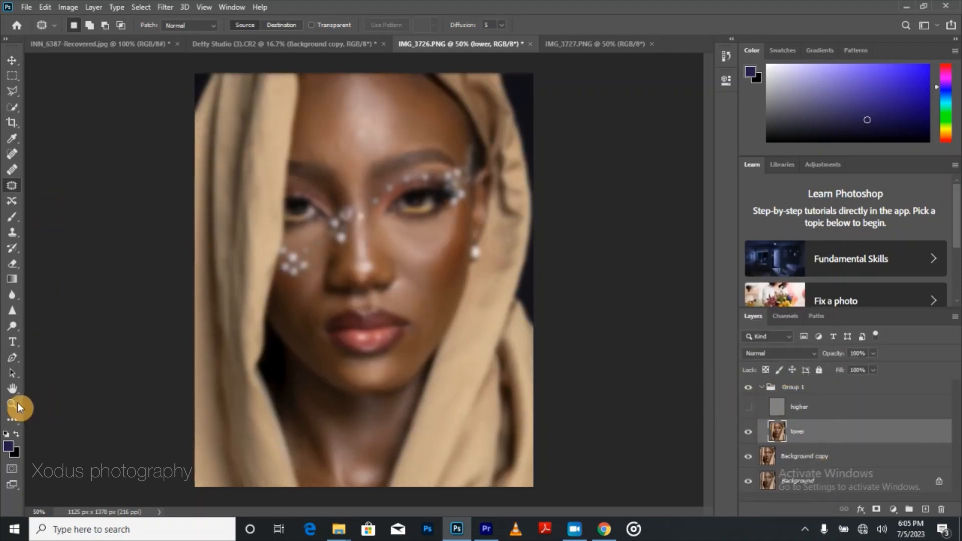
left_click(14, 422)
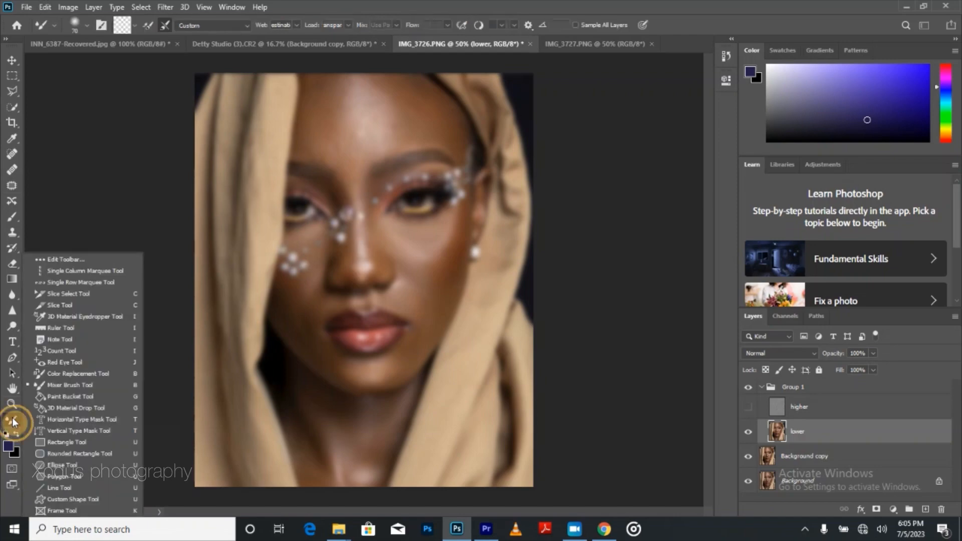
left_click(56, 386)
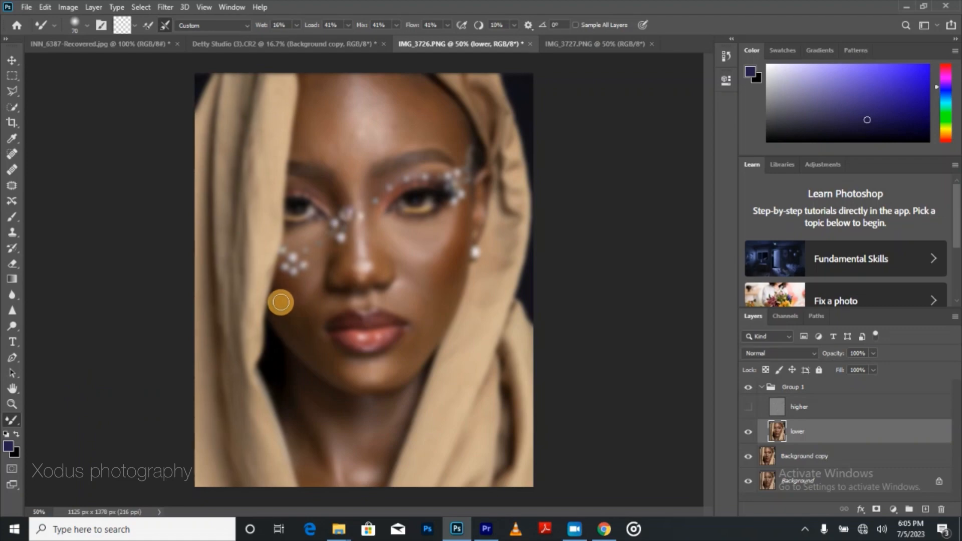
left_click(296, 25)
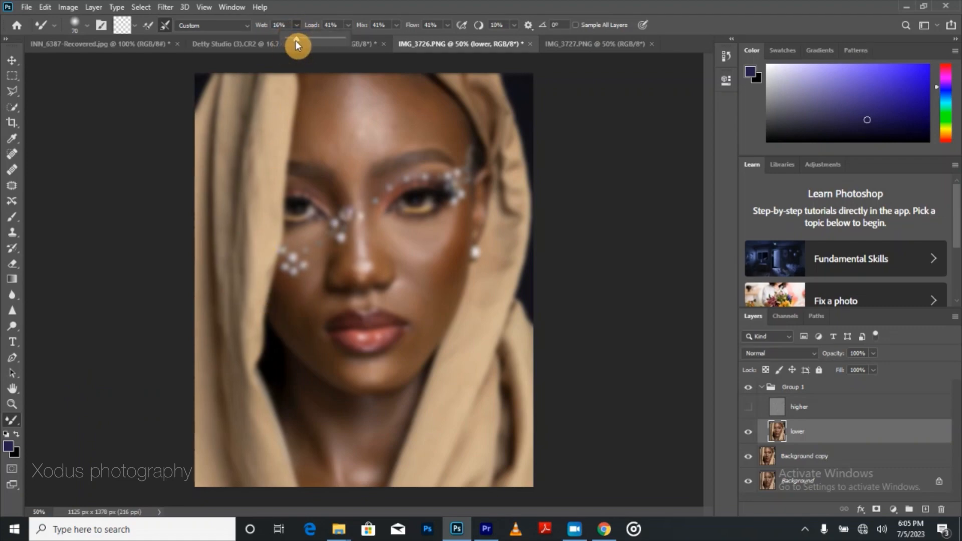
left_click_drag(297, 38, 296, 38)
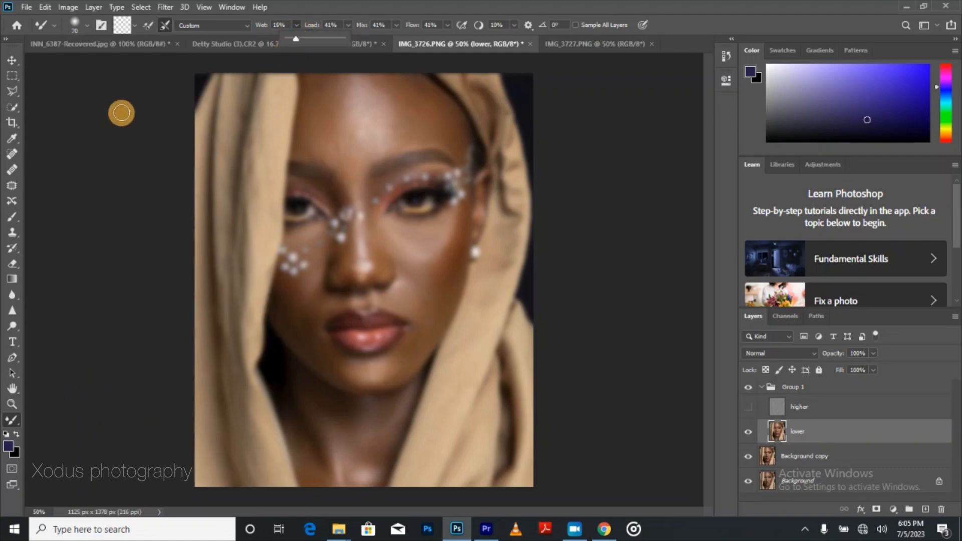
left_click(122, 114)
scroll(430, 119, "up", 2)
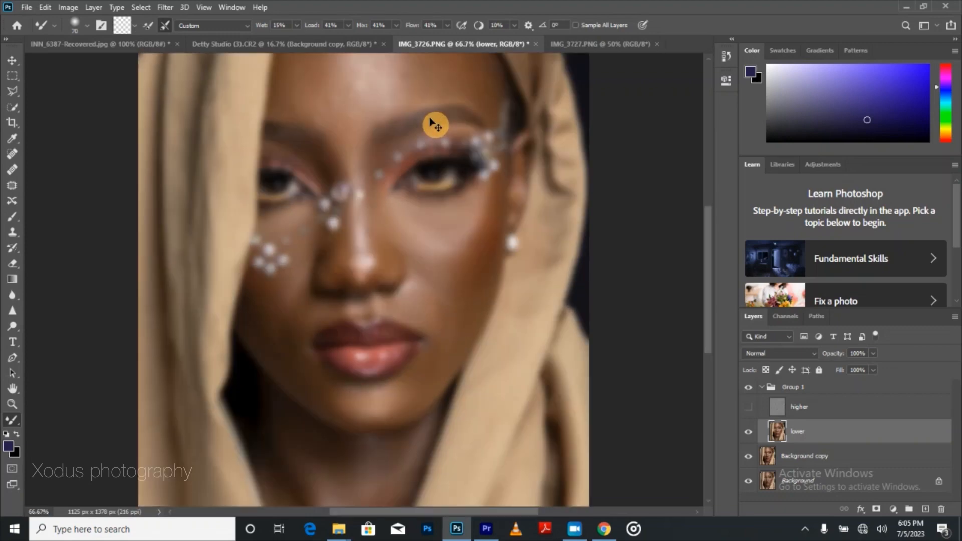
- Smooth the bright centre of the forehead on the lower layer with a 125 px Mixer Brush, blending down towards the brows
scroll(426, 145, "up", 1)
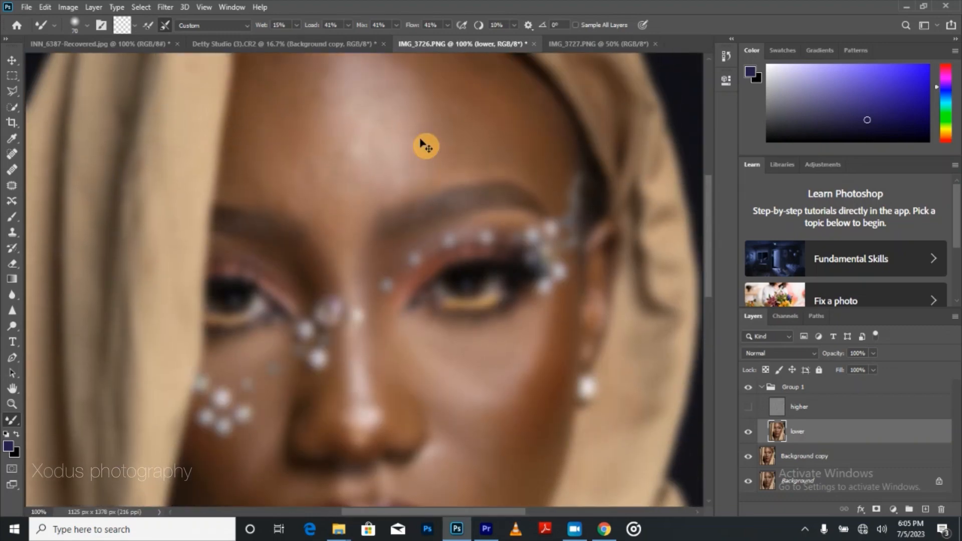
scroll(426, 146, "down", 1)
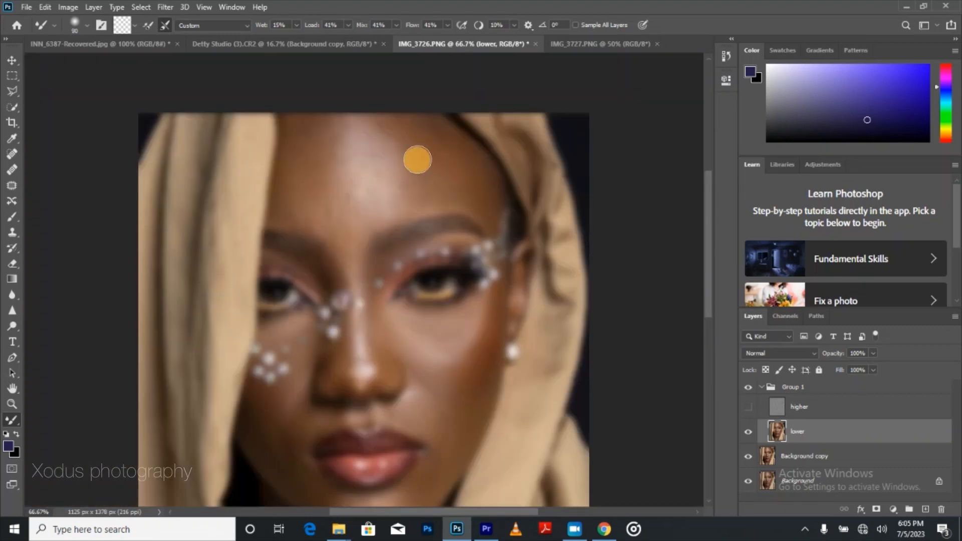
key("bracketright")
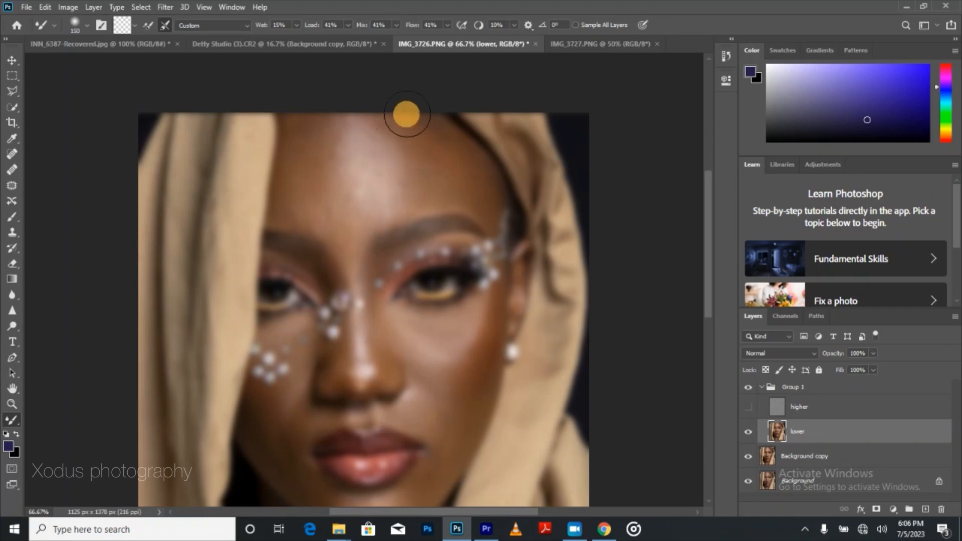
key("bracketleft")
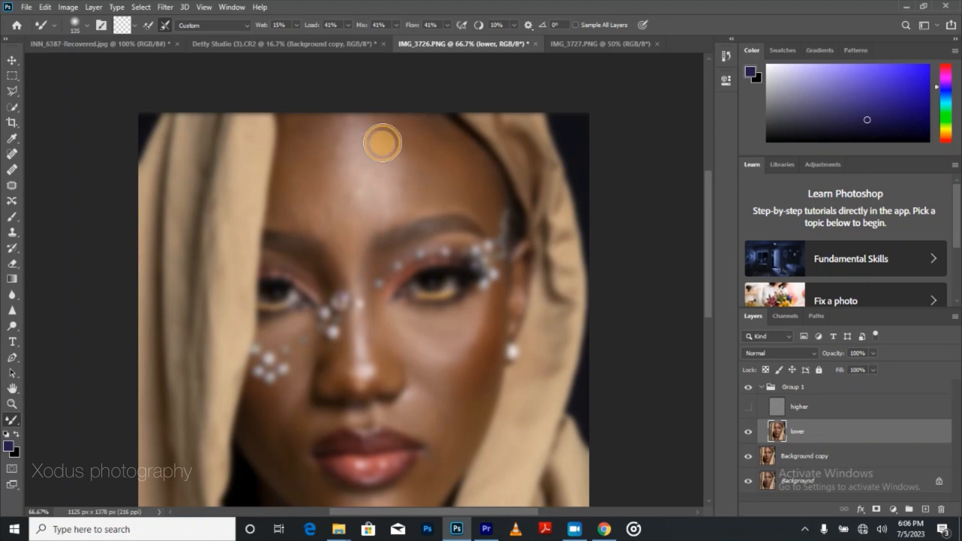
left_click_drag(398, 126, 408, 143)
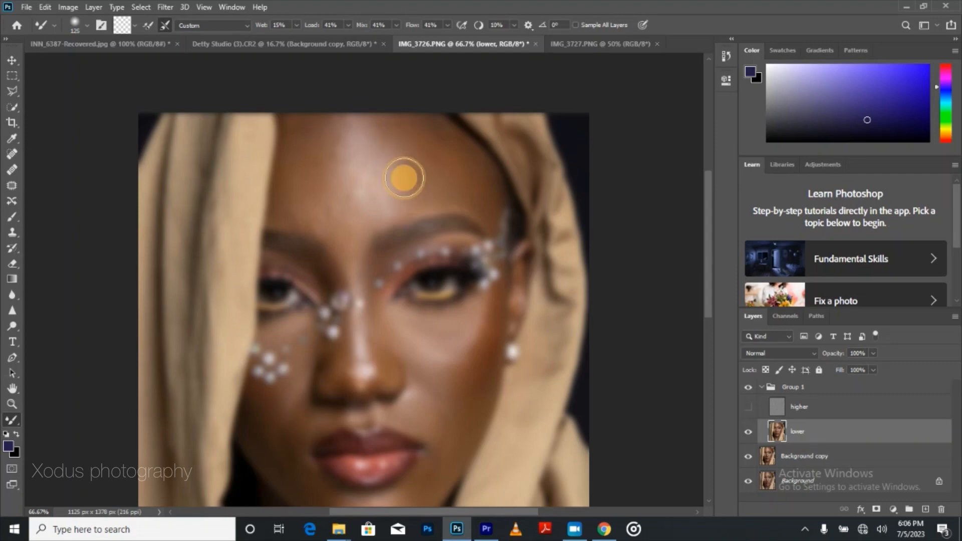
mouse_move(404, 178)
left_mouse_down()
mouse_move(417, 139)
mouse_move(396, 131)
mouse_move(378, 140)
mouse_move(407, 158)
mouse_move(368, 212)
left_mouse_up()
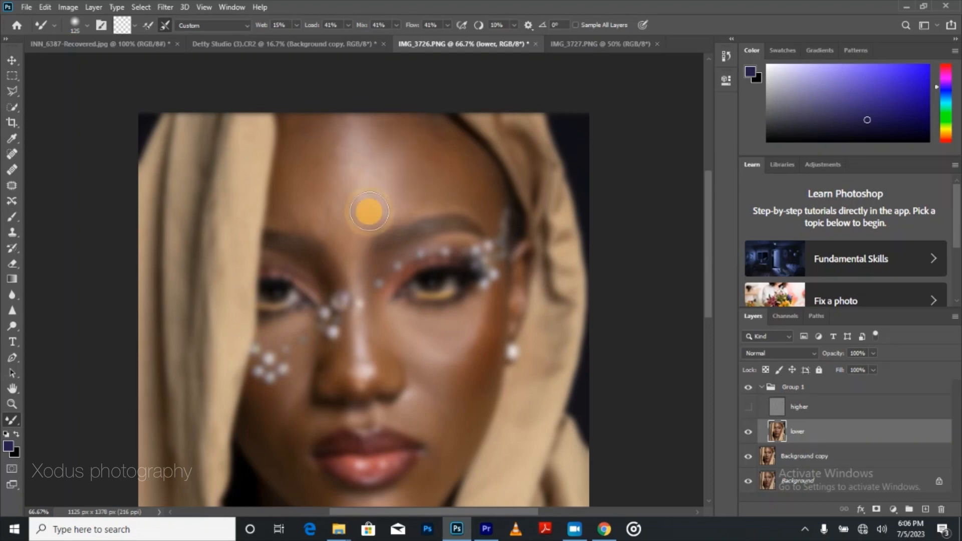
mouse_move(354, 176)
left_mouse_down()
mouse_move(340, 149)
mouse_move(335, 159)
mouse_move(346, 147)
mouse_move(328, 149)
mouse_move(355, 119)
mouse_move(329, 136)
mouse_move(367, 128)
mouse_move(363, 145)
mouse_move(387, 137)
mouse_move(364, 127)
mouse_move(323, 143)
mouse_move(319, 155)
mouse_move(346, 200)
mouse_move(324, 191)
mouse_move(303, 154)
mouse_move(333, 210)
left_mouse_up()
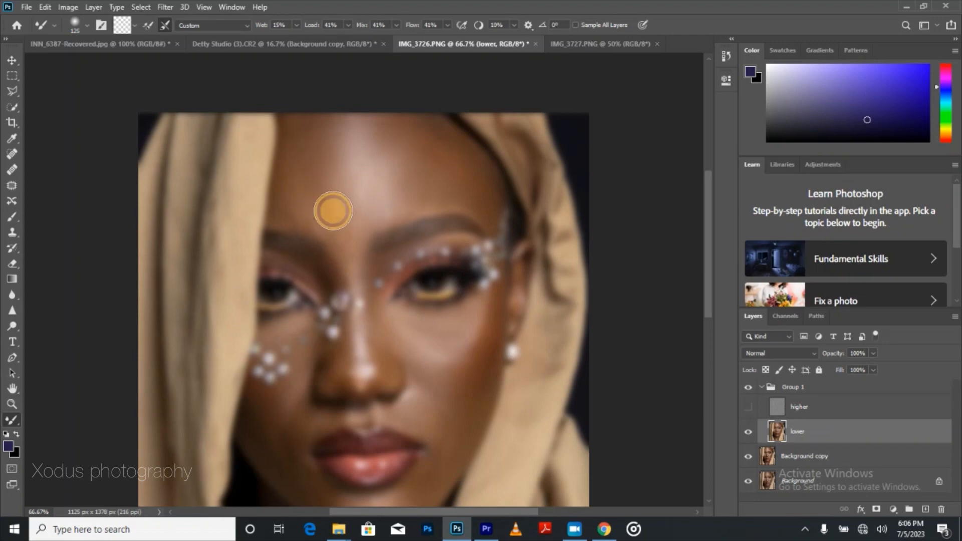
left_click_drag(346, 177, 378, 208)
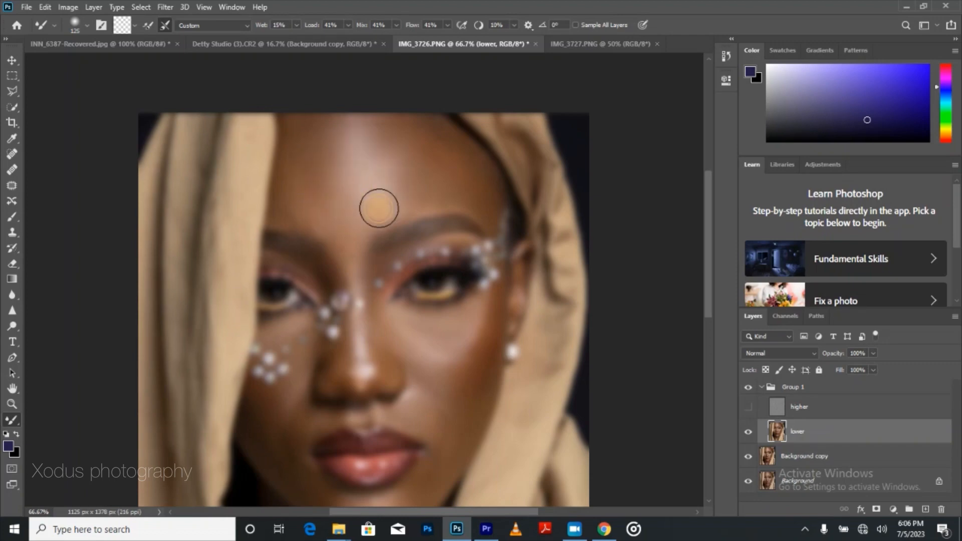
mouse_move(356, 164)
left_mouse_down()
mouse_move(357, 137)
mouse_move(376, 185)
mouse_move(401, 184)
mouse_move(396, 196)
mouse_move(403, 161)
mouse_move(376, 151)
mouse_move(363, 128)
mouse_move(320, 129)
mouse_move(304, 140)
mouse_move(301, 216)
mouse_move(327, 216)
mouse_move(331, 227)
mouse_move(301, 199)
mouse_move(296, 215)
mouse_move(286, 202)
mouse_move(294, 141)
mouse_move(287, 159)
mouse_move(307, 122)
mouse_move(344, 134)
mouse_move(337, 125)
mouse_move(430, 125)
mouse_move(470, 151)
mouse_move(490, 181)
mouse_move(422, 121)
mouse_move(428, 149)
mouse_move(404, 188)
left_mouse_up()
- Blend the skin just above the brows, from the forehead's centre towards the headscarf-covered side, with a 100 px Mixer Brush
key("bracketleft")
key("bracketleft")
key("bracketleft")
key("bracketright")
key("bracketright")
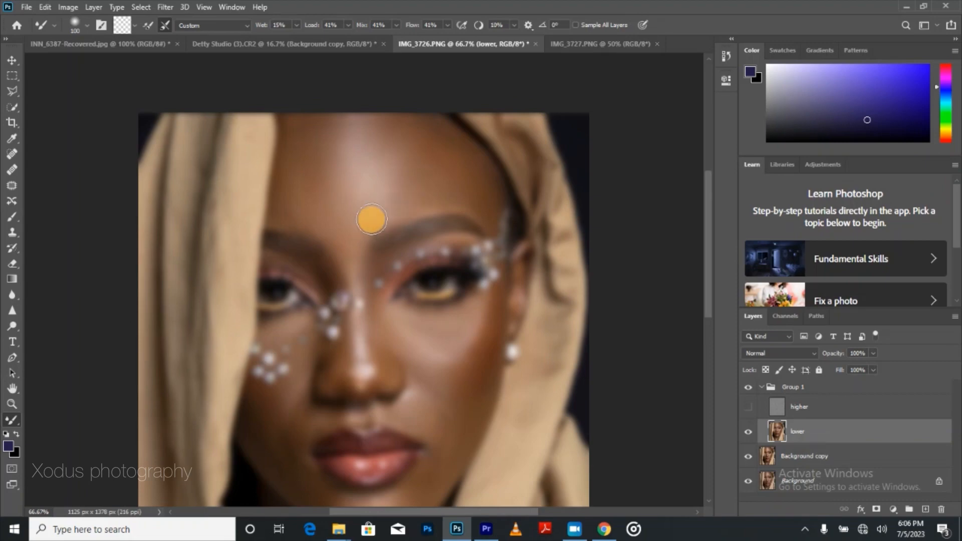
mouse_move(371, 219)
left_mouse_down()
mouse_move(397, 195)
mouse_move(392, 164)
mouse_move(390, 174)
mouse_move(422, 181)
mouse_move(432, 205)
mouse_move(455, 191)
mouse_move(412, 173)
mouse_move(386, 202)
mouse_move(388, 183)
mouse_move(346, 210)
mouse_move(356, 230)
mouse_move(346, 251)
mouse_move(322, 225)
mouse_move(344, 254)
mouse_move(301, 216)
mouse_move(313, 236)
mouse_move(288, 200)
left_mouse_up()
- Blend the shaded side of the upper forehead down to the brow gap with a 125 px Mixer Brush
key("bracketleft")
key("bracketleft")
key("bracketleft")
key("bracketright")
key("bracketright")
key("bracketright")
key("bracketright")
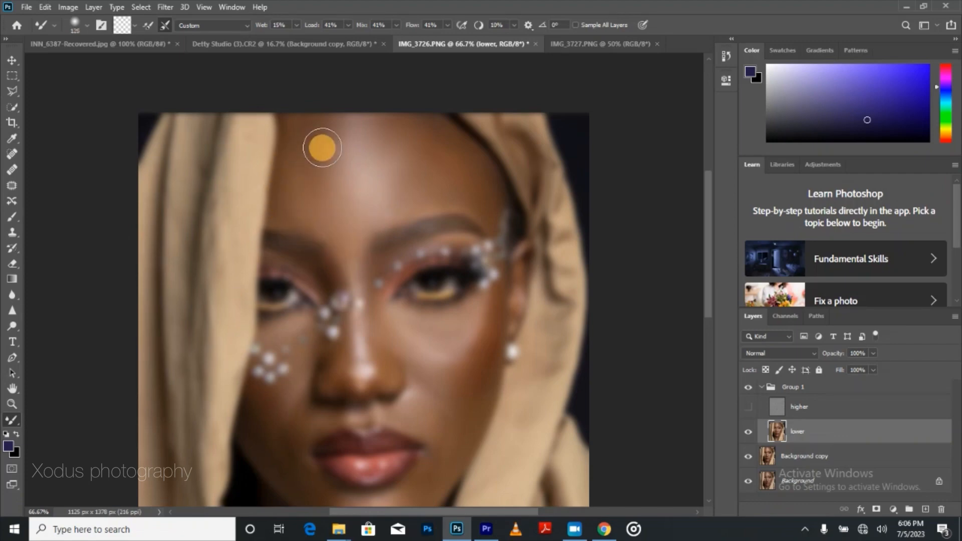
mouse_move(322, 148)
left_mouse_down()
mouse_move(311, 136)
mouse_move(335, 122)
mouse_move(313, 118)
mouse_move(361, 129)
mouse_move(376, 167)
mouse_move(380, 135)
mouse_move(389, 184)
mouse_move(354, 223)
left_mouse_up()
- Smooth the skin between the eyebrows with a 60 px Mixer Brush and blend it up into the forehead
key("bracketright")
key("bracketleft")
key("bracketleft")
scroll(353, 215, "down", 2)
key("bracketleft")
key("bracketleft")
left_click_drag(346, 181, 350, 195)
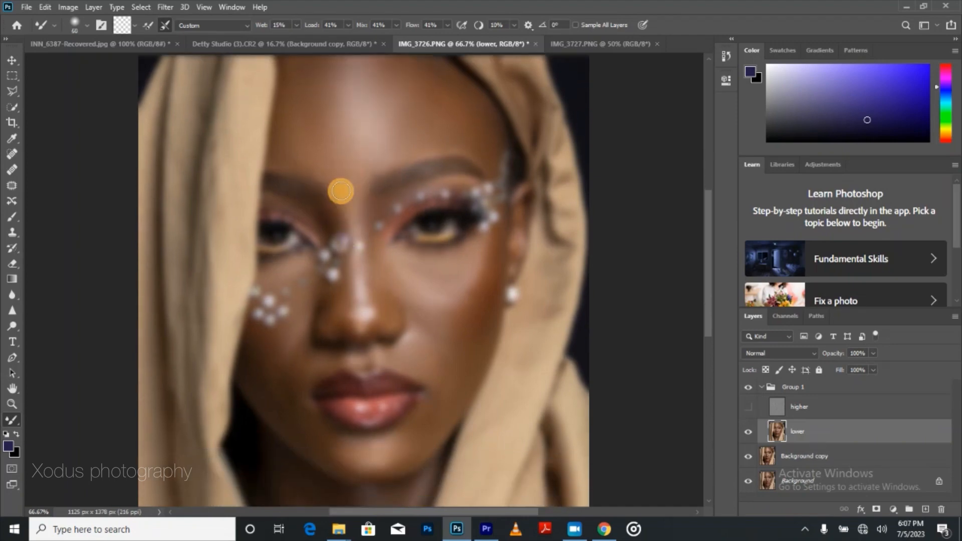
mouse_move(342, 198)
left_mouse_down()
mouse_move(385, 152)
mouse_move(362, 158)
mouse_move(359, 136)
left_mouse_up()
- Blend the skin around the inner brow ends and along the nose bridge with the Mixer Brush
key("bracketright")
key("bracketright")
mouse_move(341, 175)
left_mouse_down()
mouse_move(319, 151)
mouse_move(302, 170)
left_mouse_up()
mouse_move(402, 199)
left_mouse_down()
mouse_move(420, 237)
mouse_move(401, 228)
mouse_move(398, 241)
mouse_move(383, 229)
mouse_move(382, 200)
mouse_move(359, 245)
mouse_move(361, 273)
left_mouse_up()
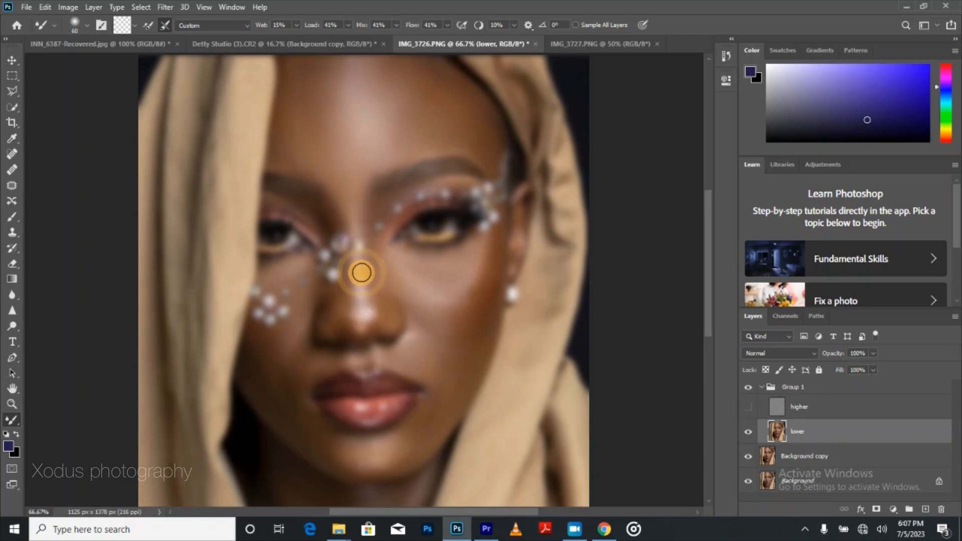
left_click_drag(362, 209, 361, 212)
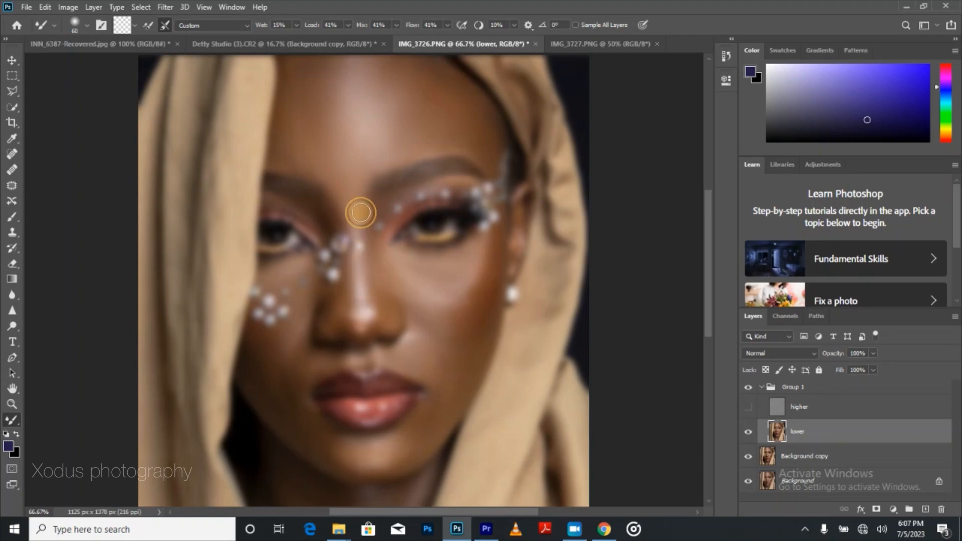
- Show the higher layer, toggle Group 1 to compare before and after, and hide the higher layer again
left_click(747, 408)
left_click(747, 387)
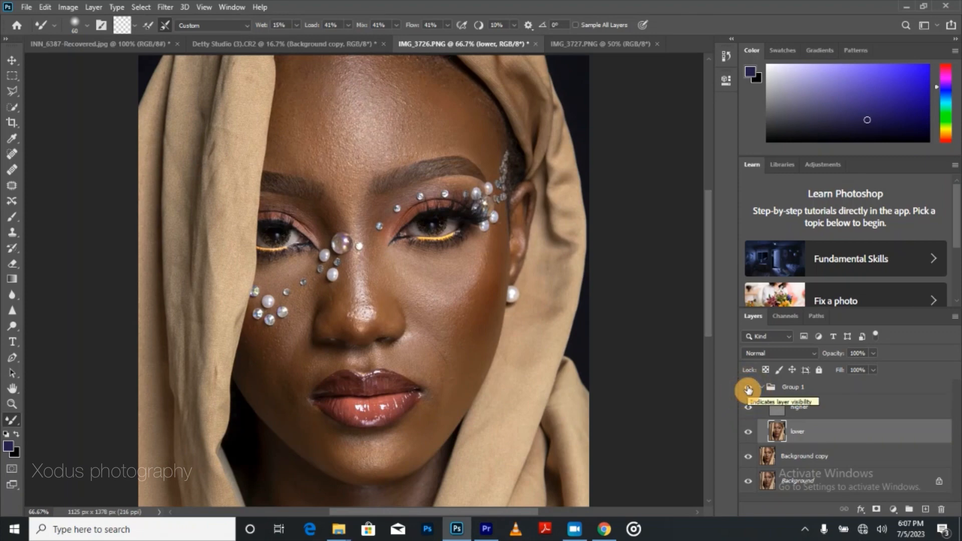
left_click(752, 412)
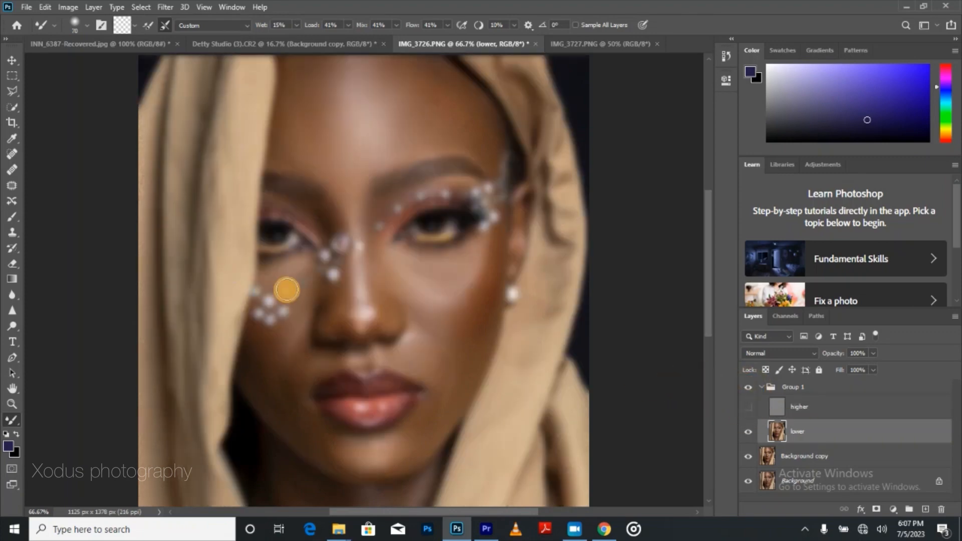
- Blend the skin under the eye above the gem cluster with a small Mixer Brush
left_click_drag(288, 270, 274, 276)
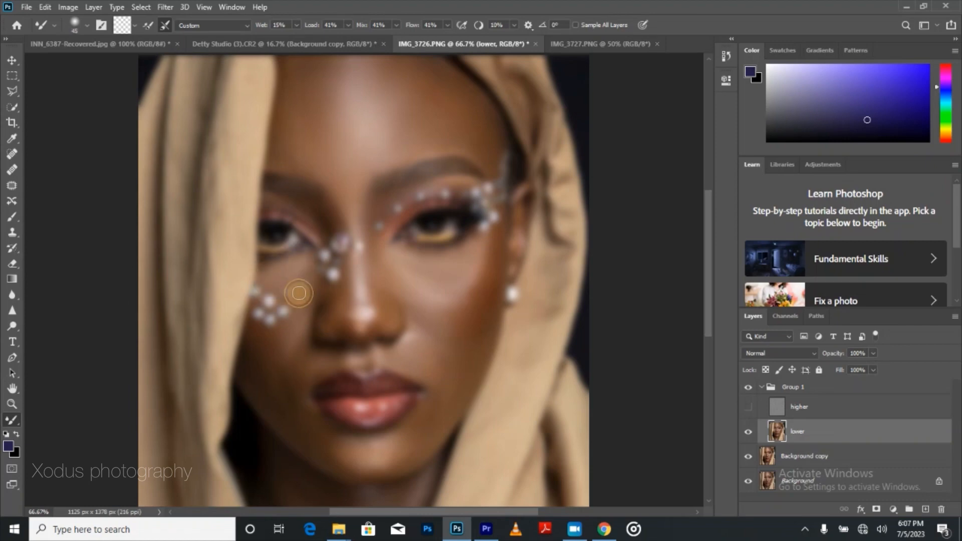
left_click_drag(299, 293, 306, 297)
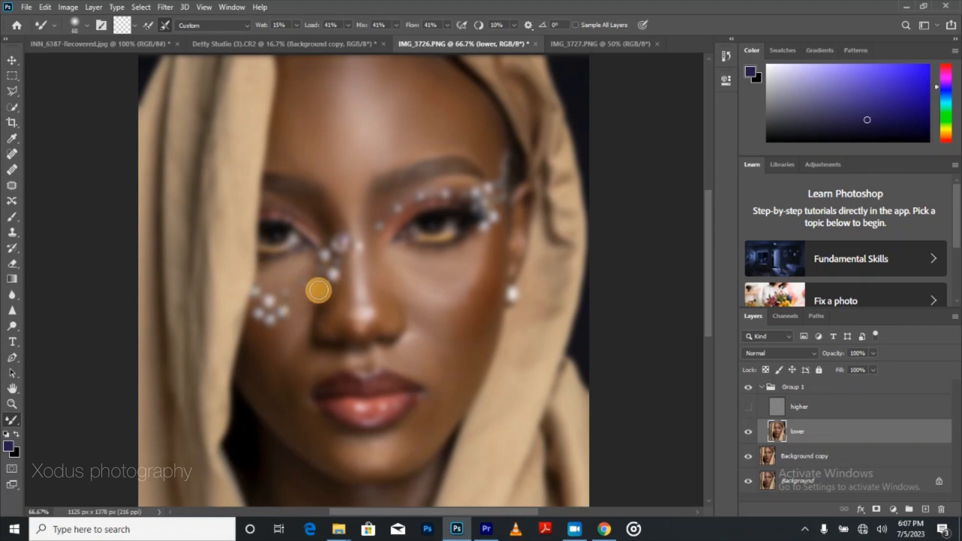
- Smooth the upper nose bridge, inner eye socket and skin below the earring-side brow with a small Mixer Brush
key("ctrl+plus")
scroll(319, 289, "up", 3)
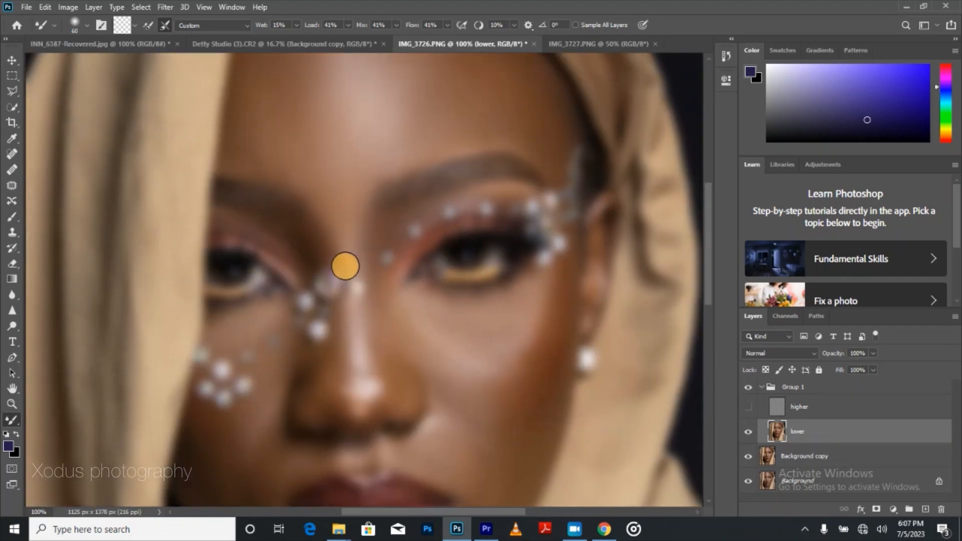
mouse_move(345, 266)
left_mouse_down()
mouse_move(296, 247)
mouse_move(323, 223)
mouse_move(337, 252)
mouse_move(330, 208)
mouse_move(319, 225)
mouse_move(273, 238)
mouse_move(283, 264)
mouse_move(231, 225)
mouse_move(294, 248)
mouse_move(309, 217)
left_mouse_up()
left_click_drag(370, 233, 379, 226)
left_click_drag(372, 242, 365, 253)
mouse_move(364, 207)
left_mouse_down()
mouse_move(356, 214)
mouse_move(404, 224)
left_mouse_up()
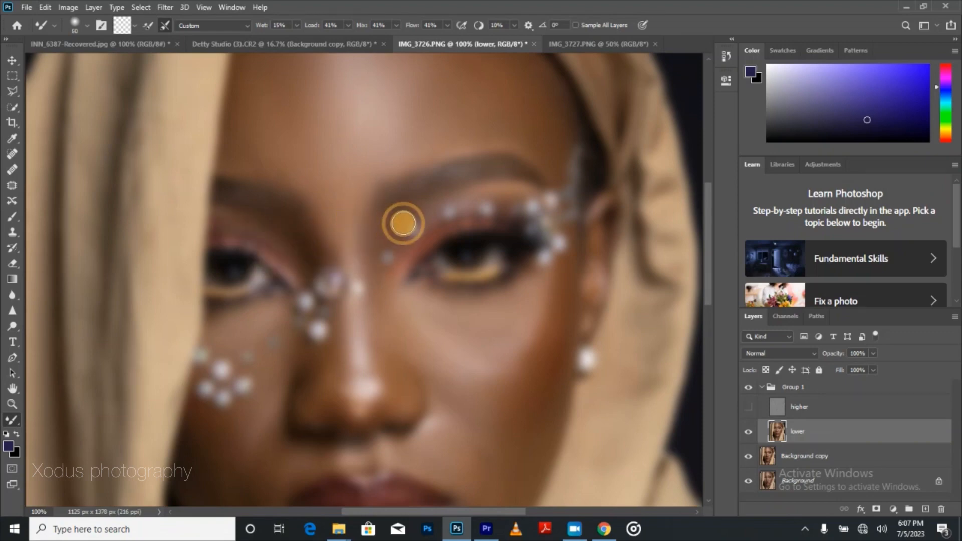
key("[")
left_click(488, 194)
- Blend the under-eye highlight and upper cheek on the earring side with a 100 px Mixer Brush
scroll(412, 281, "down", 2)
key("]")
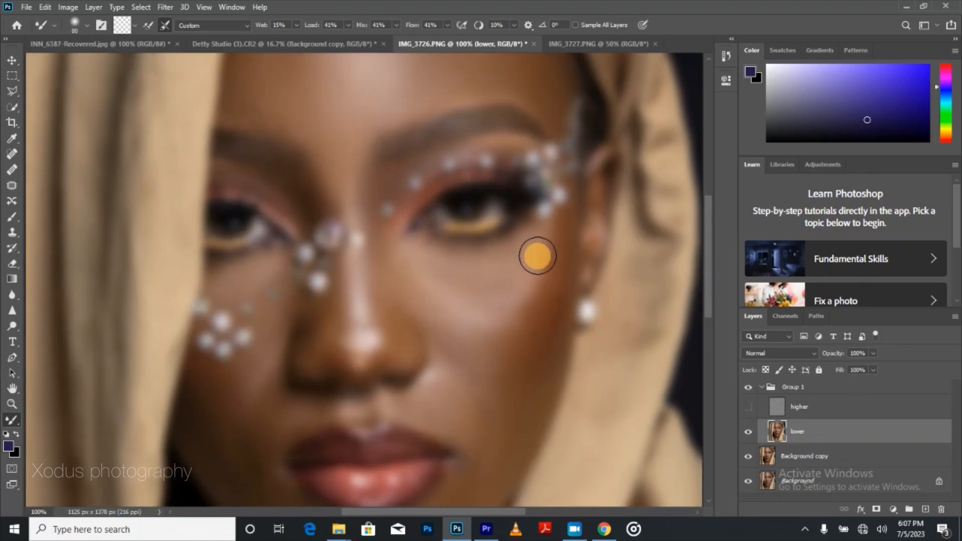
scroll(540, 279, "down", 2)
key("]")
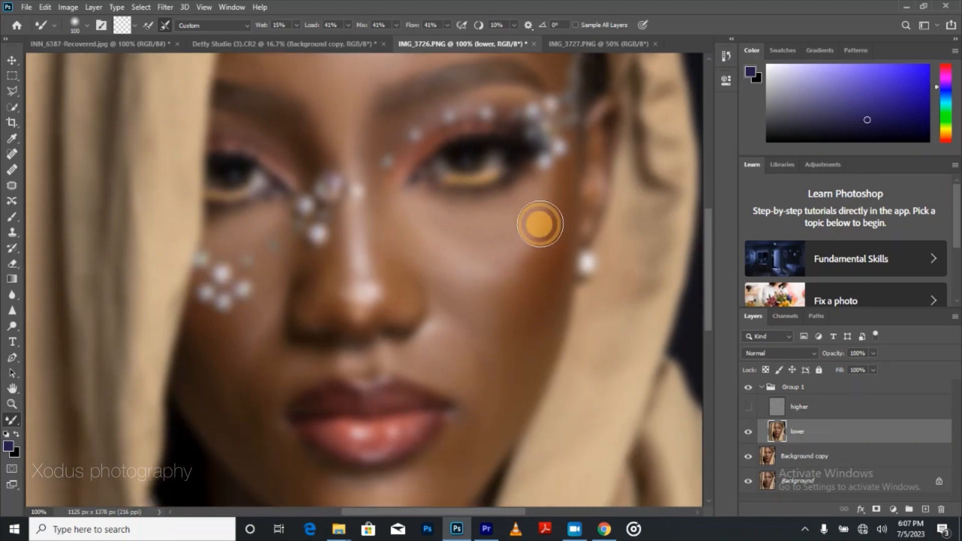
mouse_move(494, 276)
left_mouse_down()
mouse_move(532, 226)
mouse_move(543, 228)
left_mouse_up()
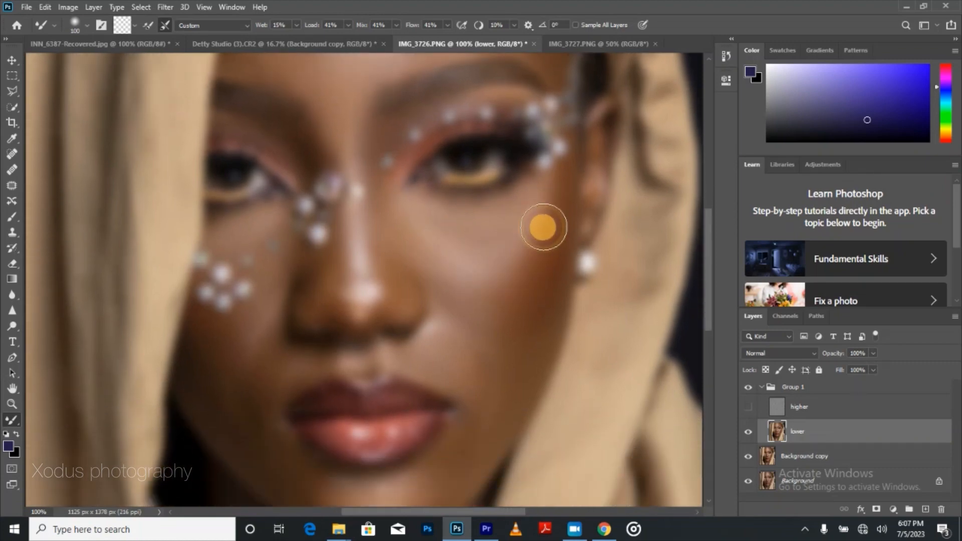
mouse_move(539, 269)
left_mouse_down()
mouse_move(517, 339)
mouse_move(502, 355)
mouse_move(489, 315)
mouse_move(496, 279)
mouse_move(534, 217)
left_mouse_up()
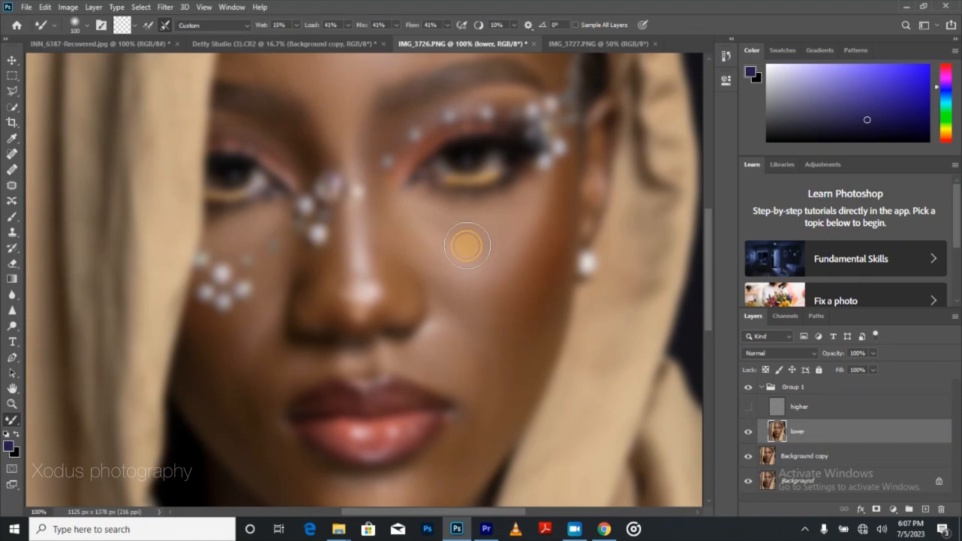
mouse_move(428, 245)
left_mouse_down()
mouse_move(483, 263)
mouse_move(463, 274)
mouse_move(482, 301)
mouse_move(507, 247)
mouse_move(511, 286)
mouse_move(515, 254)
left_mouse_up()
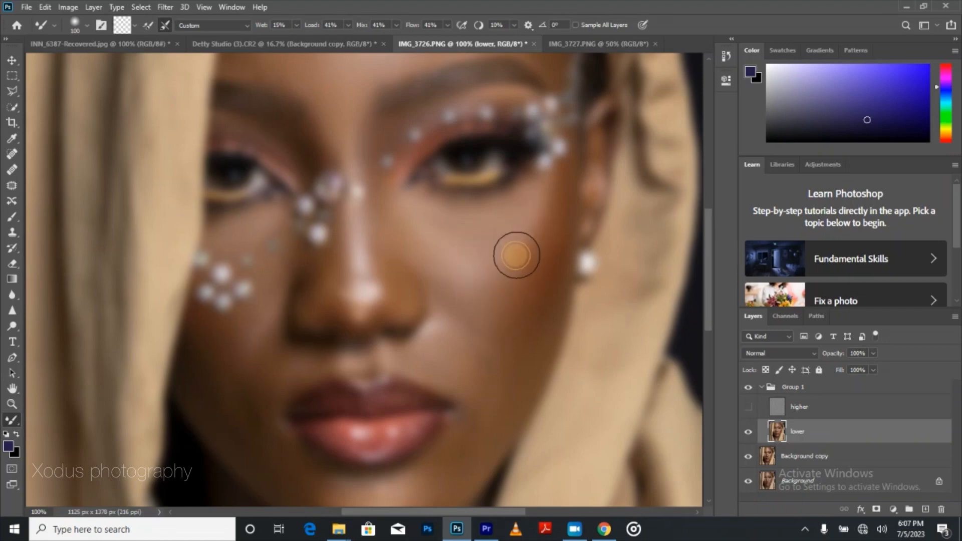
- Smooth the lower cheek on the earring side down towards the jaw with a 100 px Mixer Brush
key("bracketleft")
key("bracketleft")
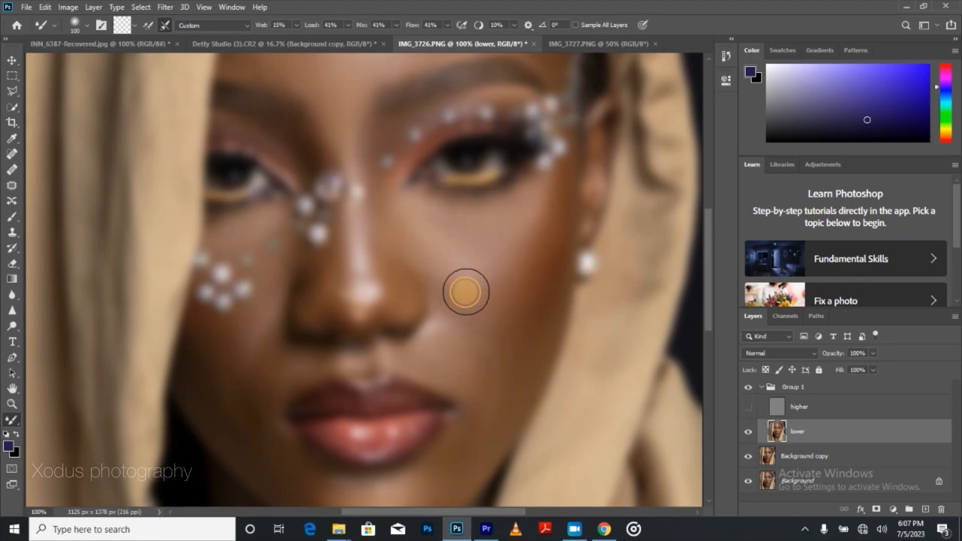
key("bracketright")
key("bracketright")
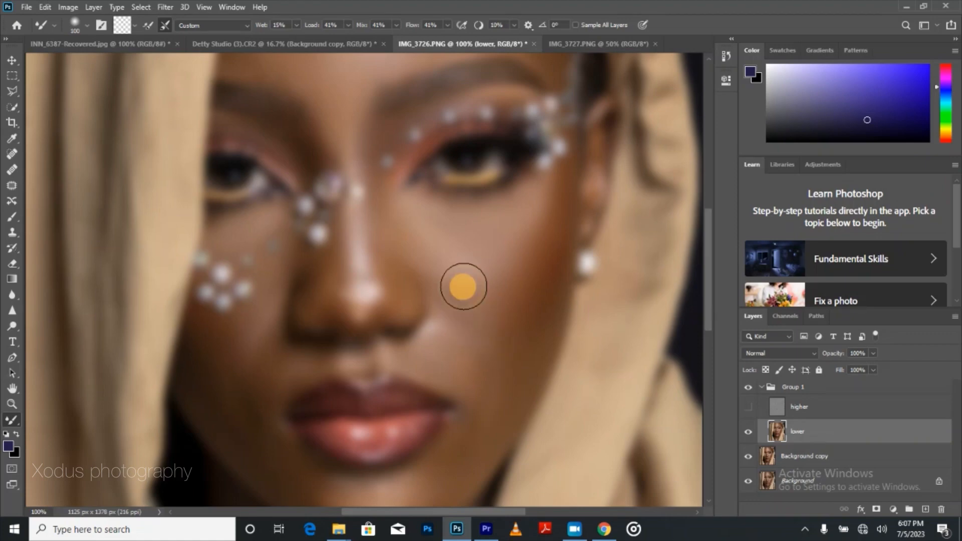
mouse_move(504, 320)
left_mouse_down()
mouse_move(531, 252)
mouse_move(531, 214)
mouse_move(545, 199)
mouse_move(521, 232)
mouse_move(536, 295)
mouse_move(514, 329)
left_mouse_up()
scroll(514, 331, "down", 1)
left_click_drag(539, 279, 514, 330)
- Blend the jaw and the skin beside the mouth on the gem-cluster side, using Mixer Brush sizes of 90 and 80 px
key("bracketleft")
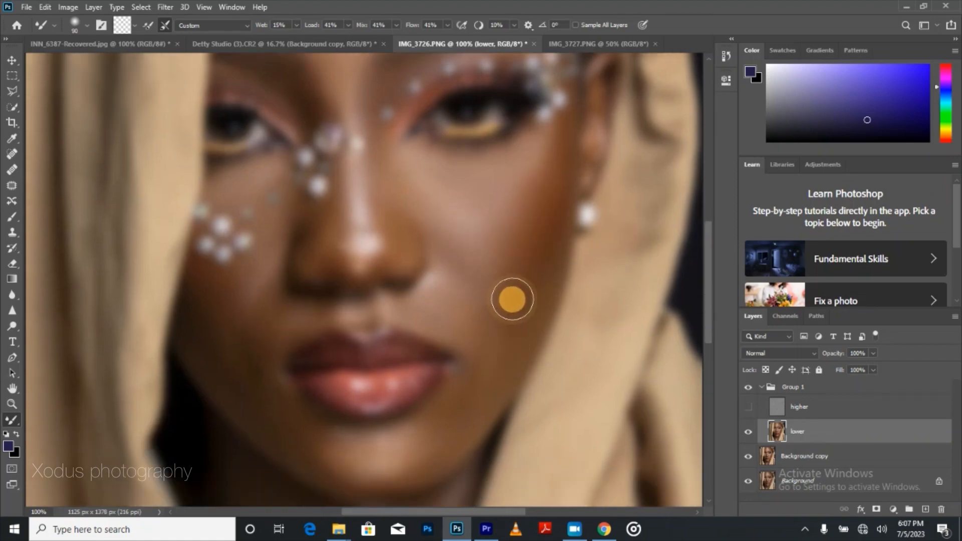
mouse_move(197, 357)
left_mouse_down()
mouse_move(259, 420)
mouse_move(218, 338)
mouse_move(237, 372)
mouse_move(212, 297)
mouse_move(221, 284)
mouse_move(238, 309)
mouse_move(260, 278)
mouse_move(244, 301)
mouse_move(260, 363)
mouse_move(268, 272)
mouse_move(237, 352)
mouse_move(246, 384)
mouse_move(259, 381)
mouse_move(260, 356)
mouse_move(278, 380)
mouse_move(264, 361)
mouse_move(366, 418)
mouse_move(406, 404)
mouse_move(371, 408)
mouse_move(362, 396)
mouse_move(415, 384)
mouse_move(437, 363)
mouse_move(429, 380)
mouse_move(463, 341)
mouse_move(445, 369)
mouse_move(464, 313)
mouse_move(491, 291)
mouse_move(461, 366)
mouse_move(438, 389)
mouse_move(444, 378)
mouse_move(384, 395)
mouse_move(400, 389)
mouse_move(406, 408)
mouse_move(384, 399)
mouse_move(404, 394)
mouse_move(388, 410)
mouse_move(315, 405)
mouse_move(379, 420)
mouse_move(362, 420)
mouse_move(353, 401)
mouse_move(315, 380)
left_mouse_up()
key("bracketleft")
key("bracketleft")
scroll(260, 380, "down", 2)
key("bracketright")
key("bracketright")
key("bracketright")
key("bracketright")
key("bracketleft")
key("bracketleft")
key("bracketright")
key("bracketright")
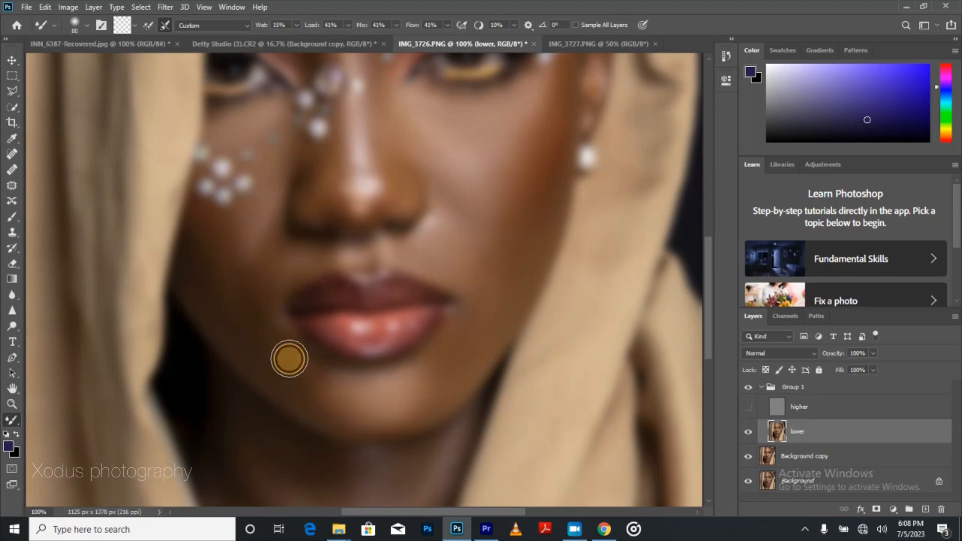
left_click_drag(277, 276, 283, 275)
- Blend the smile lines between nostrils and mouth corners, using 70 px on the earring side and 50 px on the other
key("[")
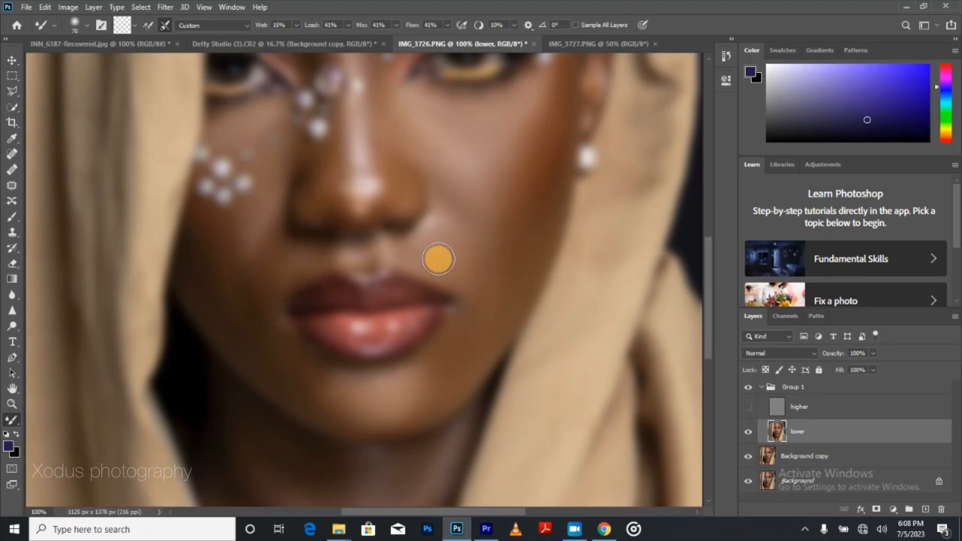
left_click_drag(438, 258, 436, 228)
key("[")
key("[")
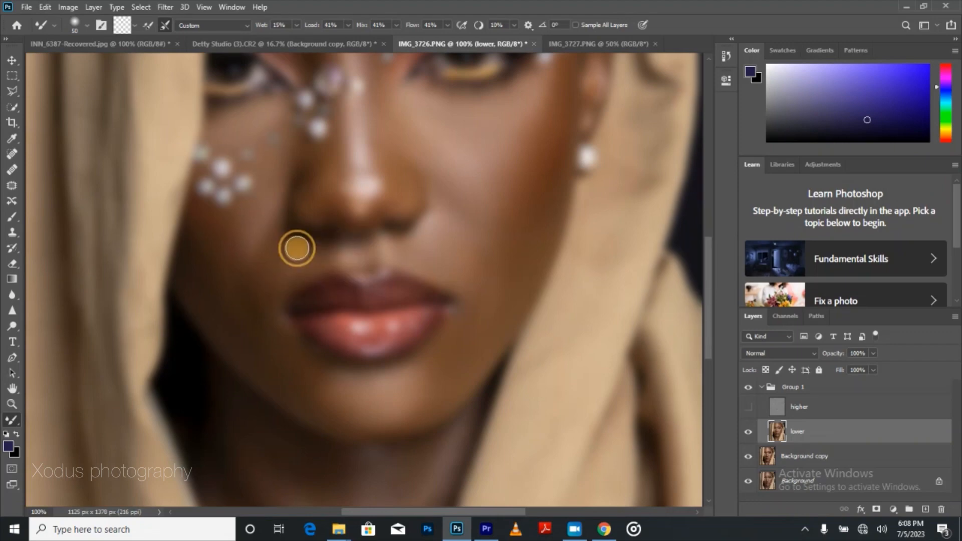
- Smooth the cheek below the gem cluster with a 70 px Mixer Brush
scroll(319, 189, "up", 3)
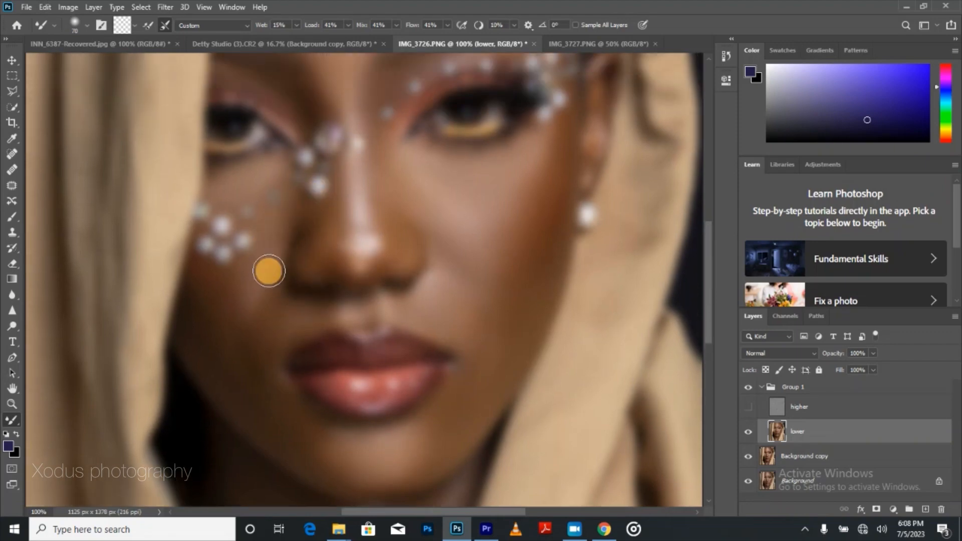
key("]")
key("]")
mouse_move(248, 314)
left_mouse_down()
mouse_move(224, 311)
mouse_move(238, 314)
mouse_move(238, 301)
left_mouse_up()
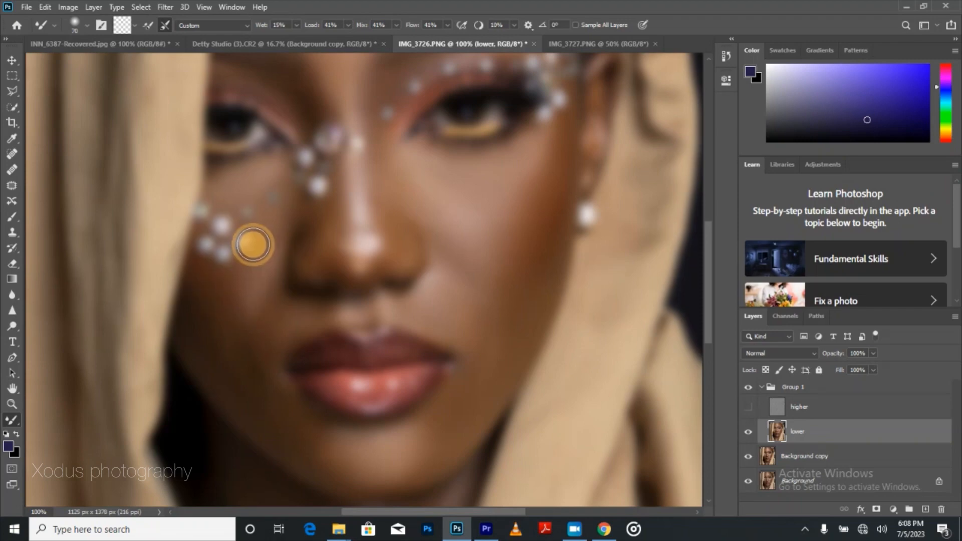
- Blend the skin around the gem cluster and between it and the nose with a 60 px Mixer Brush
scroll(251, 242, "up", 3)
key("[")
mouse_move(220, 232)
left_mouse_down()
mouse_move(255, 230)
mouse_move(272, 265)
mouse_move(260, 255)
mouse_move(265, 286)
left_mouse_up()
key("[")
key("]")
left_click_drag(292, 241, 274, 296)
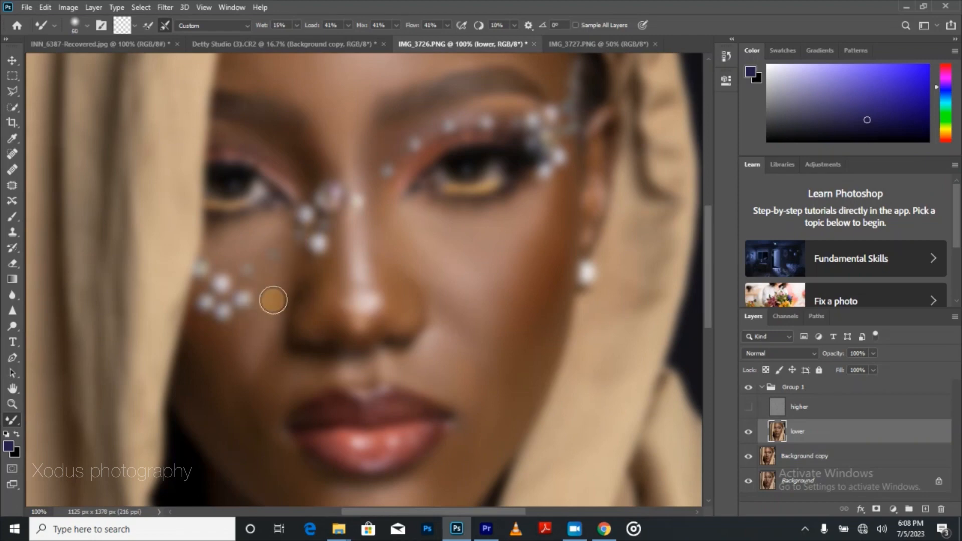
mouse_move(220, 328)
left_mouse_down()
mouse_move(245, 343)
mouse_move(248, 356)
mouse_move(238, 348)
mouse_move(246, 365)
mouse_move(215, 339)
mouse_move(241, 370)
mouse_move(257, 335)
left_mouse_up()
- Smooth the nose tip and the highlight along the nose bridge with a 60 px Mixer Brush
key("]")
key("[")
key("[")
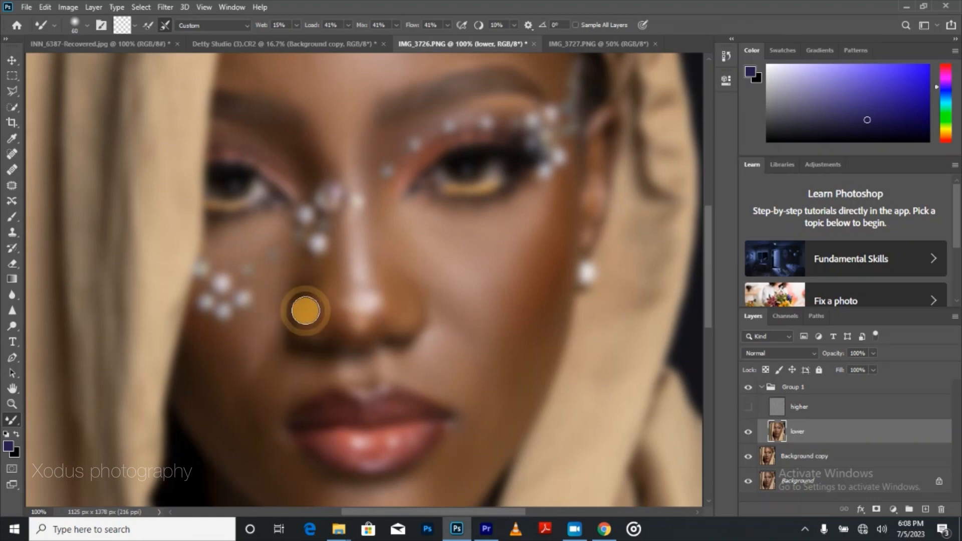
mouse_move(337, 302)
left_mouse_down()
mouse_move(352, 248)
mouse_move(353, 303)
mouse_move(361, 306)
mouse_move(366, 272)
mouse_move(376, 326)
mouse_move(374, 311)
mouse_move(337, 314)
mouse_move(365, 315)
left_mouse_up()
left_click_drag(357, 251, 354, 258)
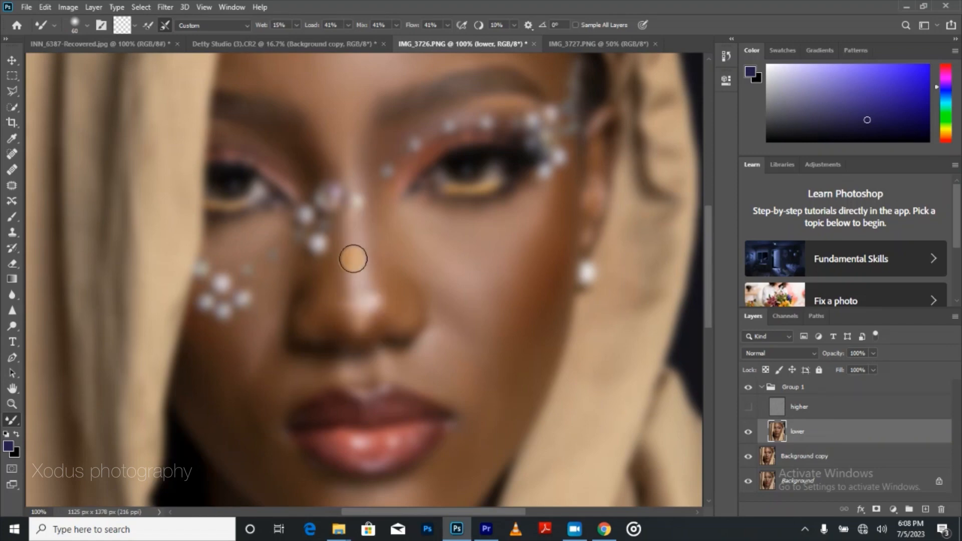
- Smooth the upper nose bridge and the skin between brow and eyelid on the gem-cluster side with 60 and 50 px Mixer Brushes
left_click(350, 214)
scroll(351, 211, "up", 1)
scroll(349, 211, "up", 1)
left_click_drag(345, 219, 299, 244)
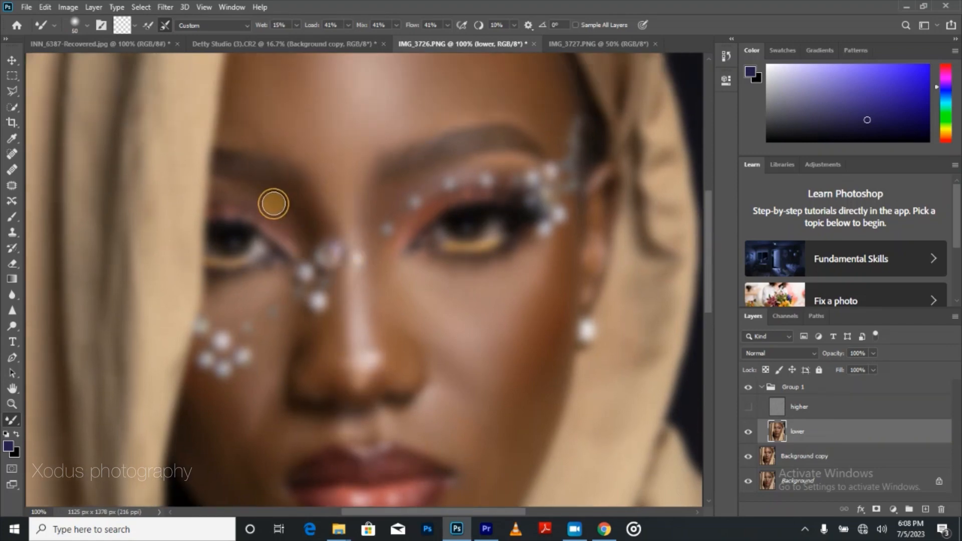
mouse_move(273, 204)
left_mouse_down()
mouse_move(256, 197)
mouse_move(305, 234)
mouse_move(331, 217)
left_mouse_up()
scroll(455, 291, "down", 1)
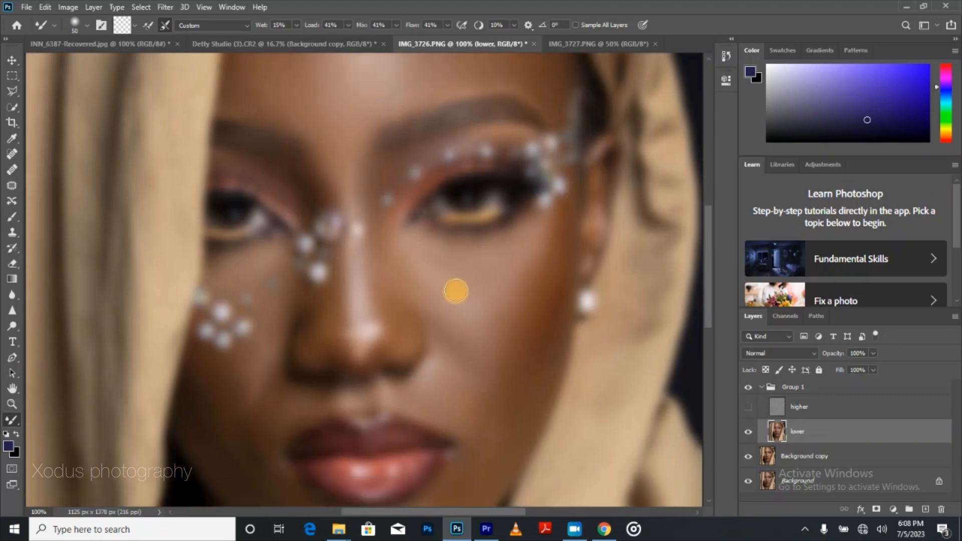
- Smooth the cheek below the eye on the earring side with a 100 px Mixer Brush
scroll(456, 291, "down", 1)
key("bracketright")
key("bracketright")
key("bracketright")
key("bracketright")
key("bracketright")
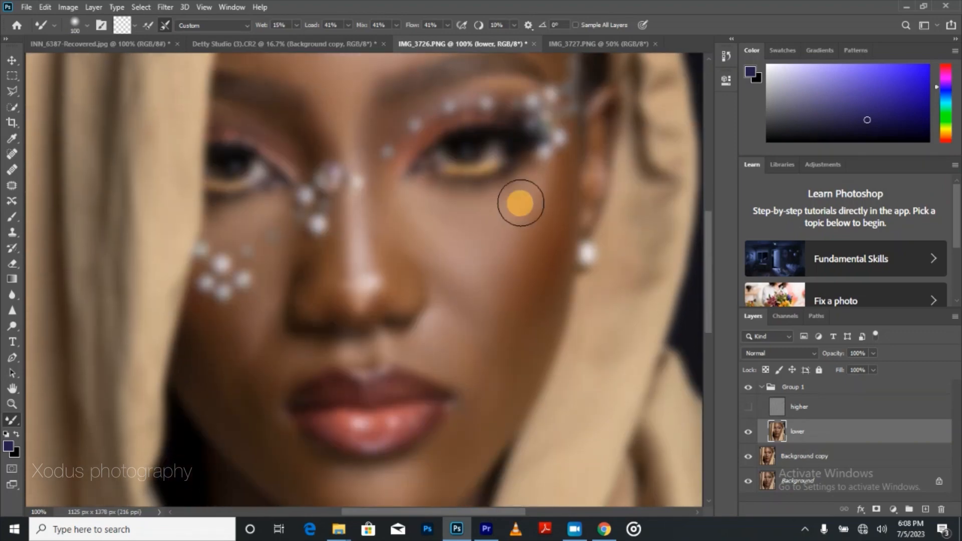
mouse_move(520, 203)
left_mouse_down()
mouse_move(529, 234)
mouse_move(537, 213)
mouse_move(507, 291)
left_mouse_up()
left_click_drag(513, 225, 485, 239)
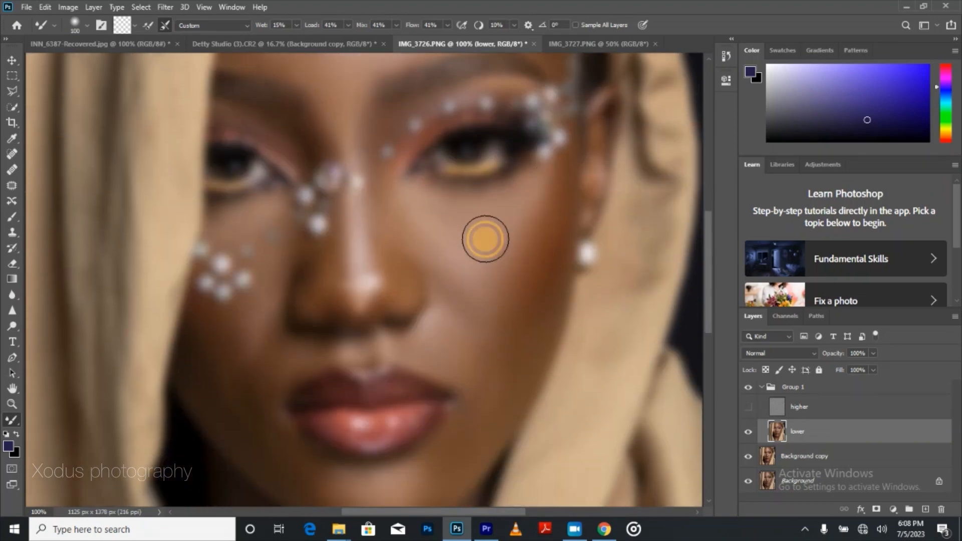
- Blend the chin and the skin beneath the lower lip with an 80 px Mixer Brush
key("bracketleft")
scroll(474, 315, "down", 3)
left_click(423, 353)
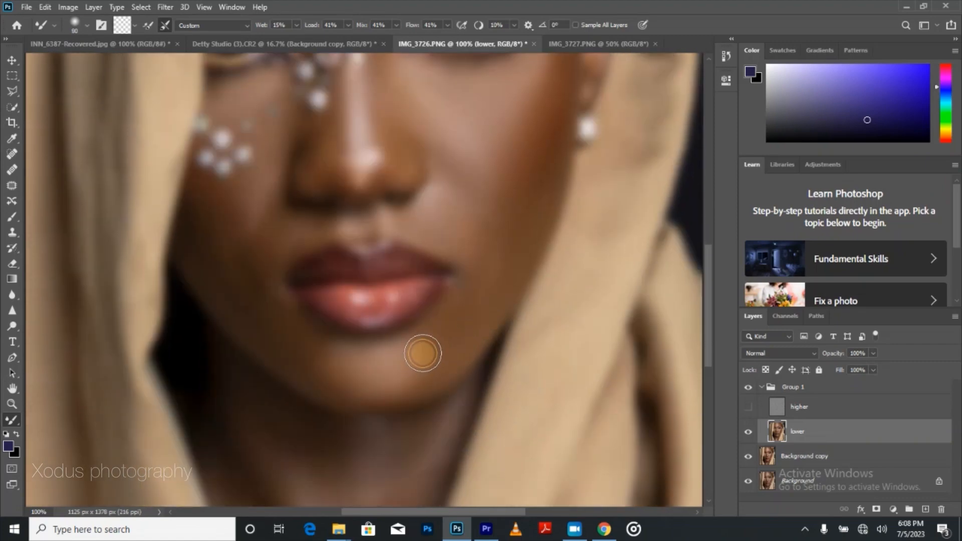
mouse_move(423, 354)
left_mouse_down()
mouse_move(381, 366)
mouse_move(420, 375)
mouse_move(436, 348)
mouse_move(422, 362)
mouse_move(433, 369)
mouse_move(522, 212)
mouse_move(543, 199)
mouse_move(512, 138)
mouse_move(531, 113)
mouse_move(515, 112)
mouse_move(488, 142)
mouse_move(481, 226)
mouse_move(444, 337)
mouse_move(424, 331)
mouse_move(424, 302)
mouse_move(447, 242)
mouse_move(377, 321)
mouse_move(370, 268)
mouse_move(360, 299)
mouse_move(364, 259)
mouse_move(383, 235)
mouse_move(368, 302)
mouse_move(297, 318)
mouse_move(303, 350)
mouse_move(307, 317)
mouse_move(320, 402)
mouse_move(308, 362)
mouse_move(235, 338)
mouse_move(239, 309)
mouse_move(261, 331)
mouse_move(235, 272)
mouse_move(272, 324)
left_mouse_up()
- Smooth the neck and throat tones between the scarf edges with an 80 to 90 px Mixer Brush
scroll(481, 227, "down", 6)
key("bracketleft")
key("bracketleft")
key("bracketleft")
key("bracketright")
key("bracketleft")
key("bracketright")
key("bracketright")
mouse_move(249, 247)
left_mouse_down()
mouse_move(273, 308)
mouse_move(258, 194)
mouse_move(351, 264)
mouse_move(355, 251)
mouse_move(372, 295)
mouse_move(389, 287)
mouse_move(397, 302)
mouse_move(386, 367)
left_mouse_up()
scroll(380, 346, "down", 2)
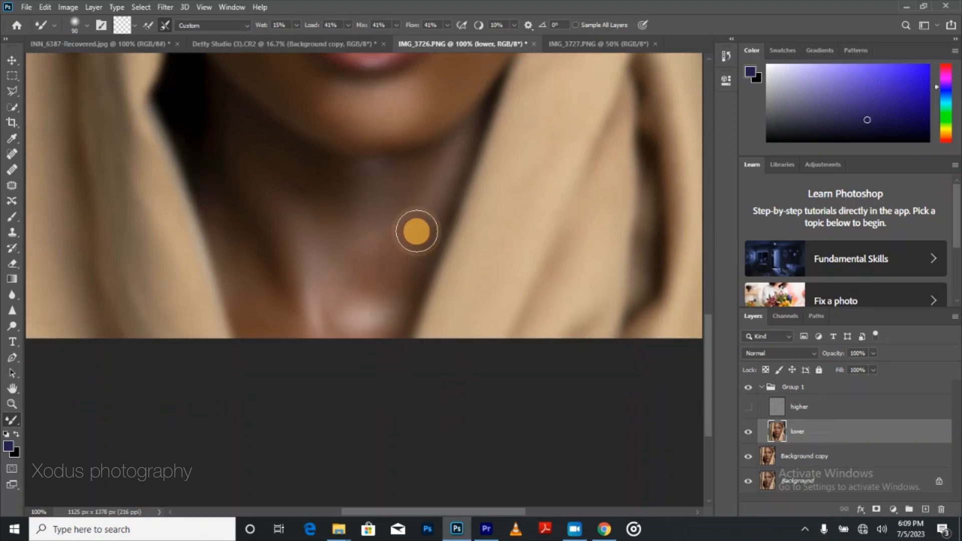
mouse_move(416, 232)
left_mouse_down()
mouse_move(346, 313)
mouse_move(367, 322)
mouse_move(321, 337)
mouse_move(341, 340)
mouse_move(312, 287)
mouse_move(296, 332)
mouse_move(280, 319)
mouse_move(263, 340)
mouse_move(273, 356)
mouse_move(271, 240)
mouse_move(296, 294)
mouse_move(311, 255)
mouse_move(338, 232)
mouse_move(350, 263)
mouse_move(401, 227)
mouse_move(386, 285)
mouse_move(370, 285)
mouse_move(339, 331)
left_mouse_up()
- Show the higher layer and compare the neck with Group 1 hidden and visible
left_click(757, 426)
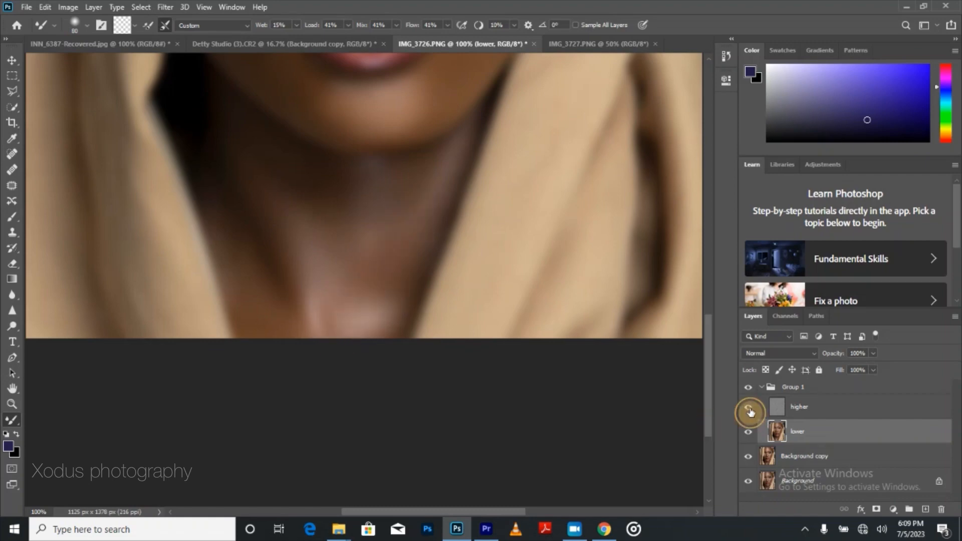
left_click(749, 411)
left_click(747, 393)
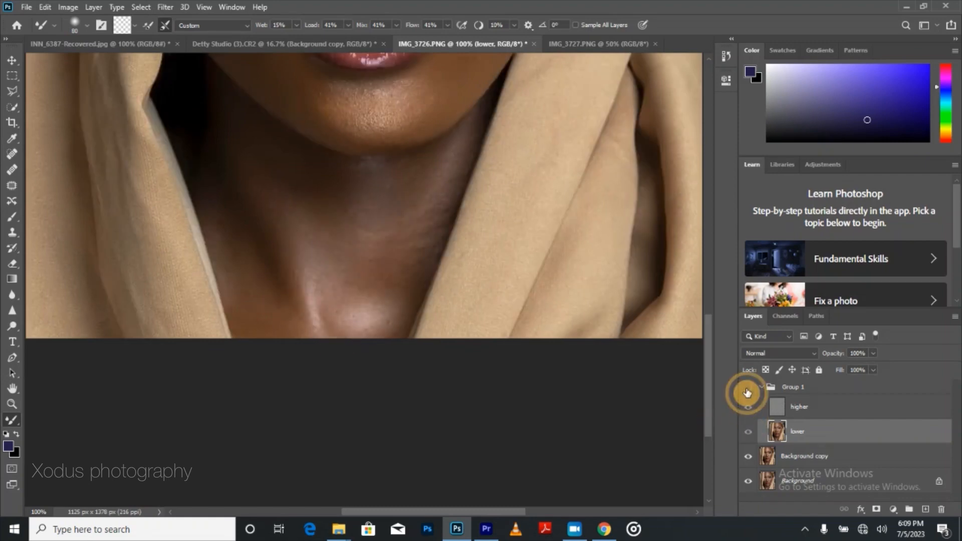
left_click(748, 393)
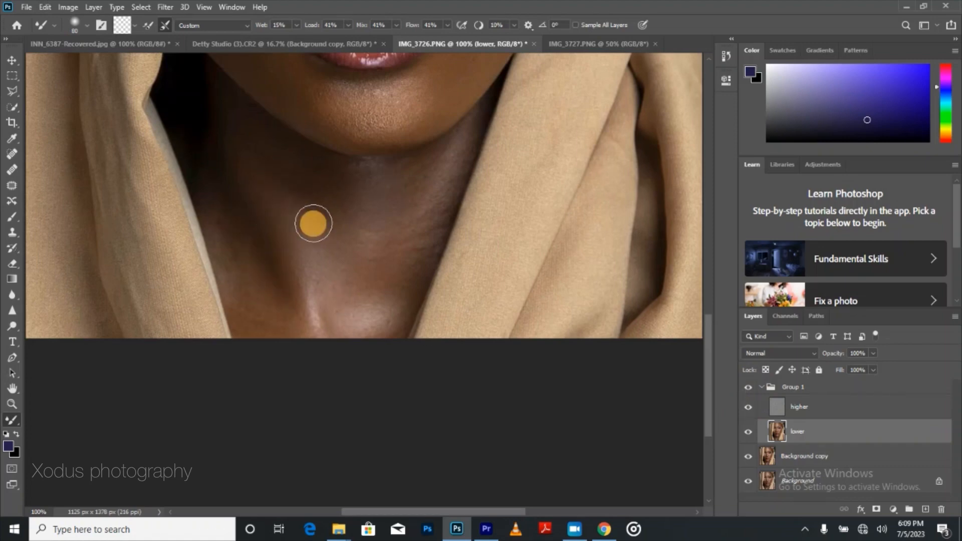
- Compare the face before and after retouching by toggling the visibility of Group 1, ending with the whole portrait in view
left_click_drag(703, 385, 713, 294)
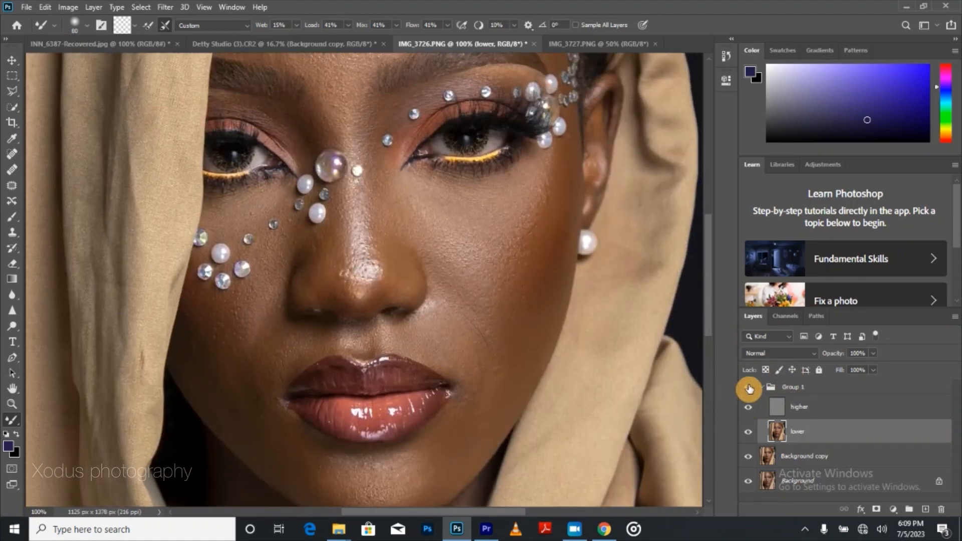
left_click(749, 388)
left_click(749, 388)
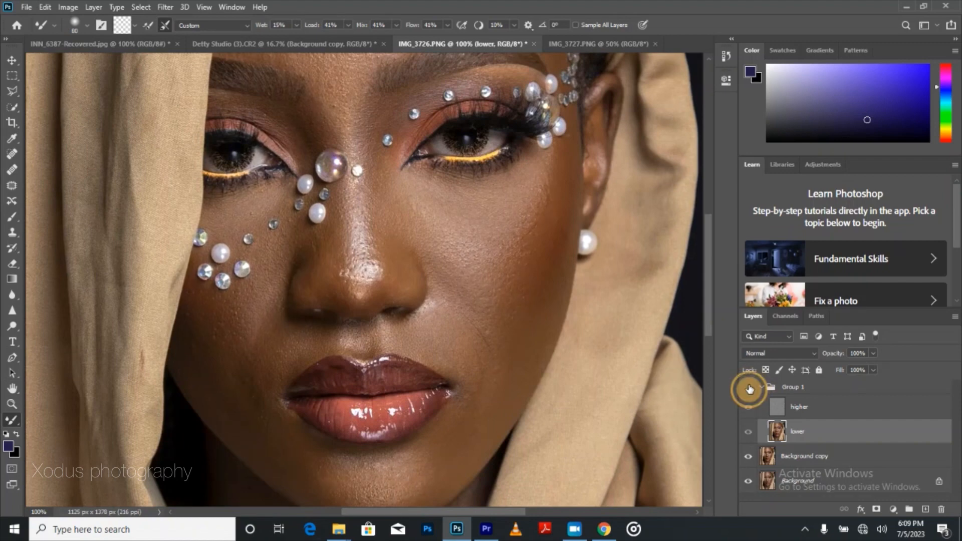
left_click(749, 389)
left_click(749, 388)
left_click(749, 389)
left_click(744, 392)
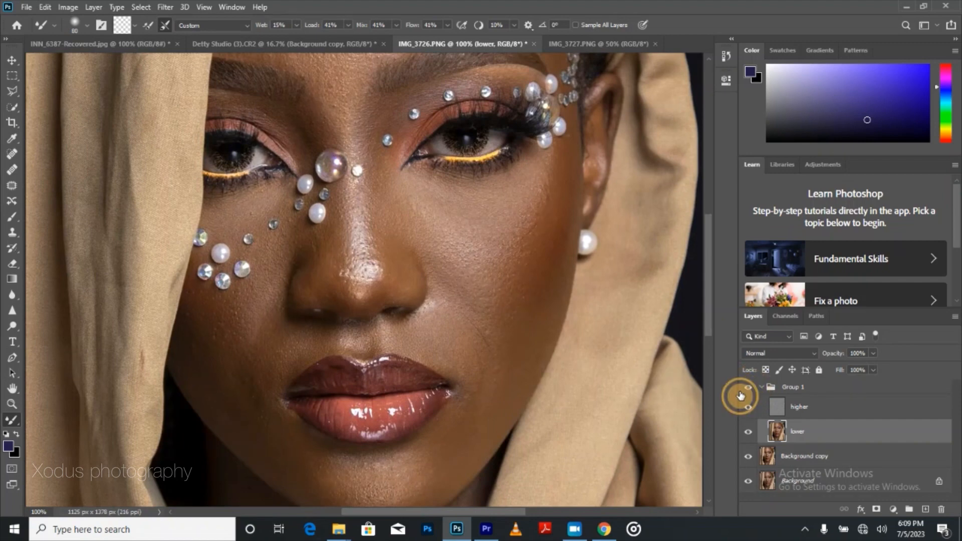
left_click(748, 397)
key("ctrl+minus")
key("ctrl+minus")
key("ctrl+minus")
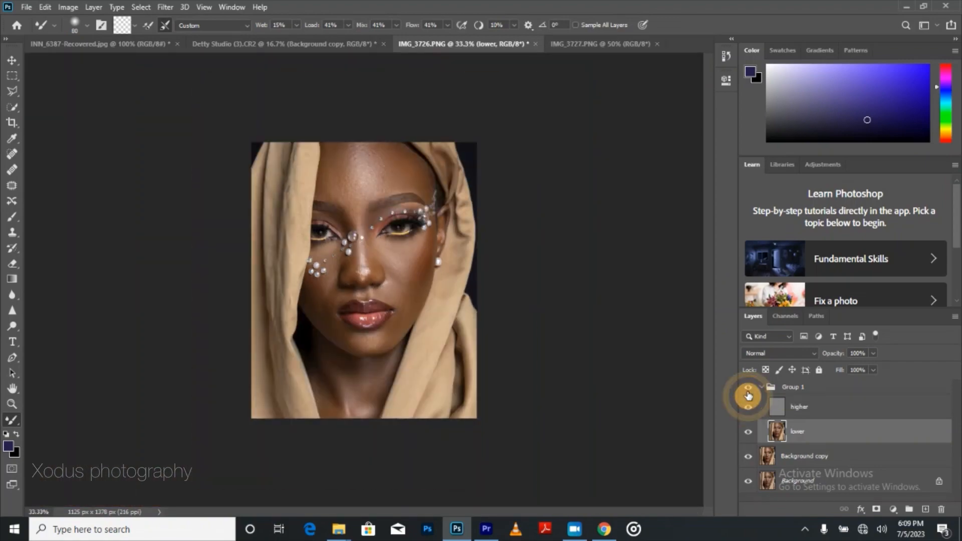
- Hide the higher layer and smooth the lower scarf folds on the earring side with a 125 px Mixer Brush
left_click(747, 411)
key("ctrl+plus")
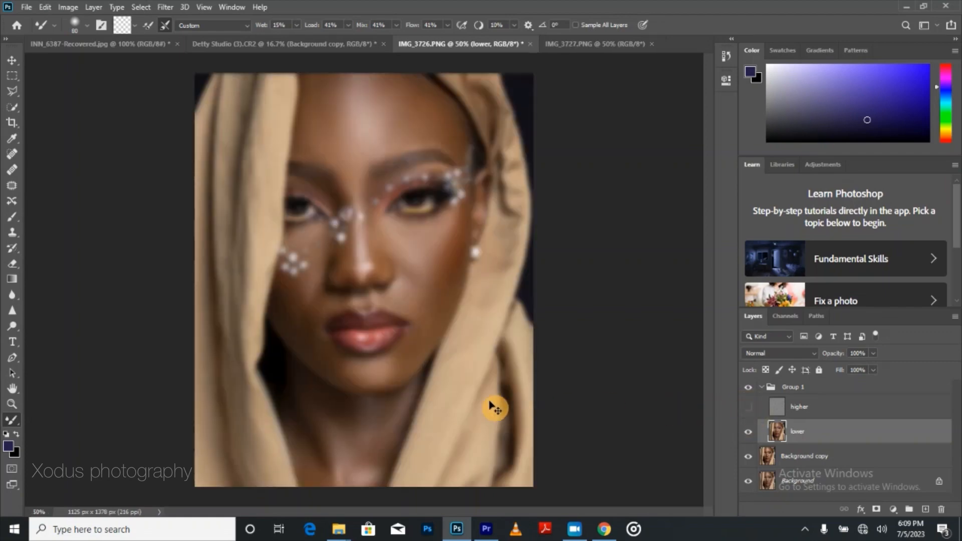
key("ctrl+plus")
scroll(496, 397, "down", 3)
key("ctrl+plus")
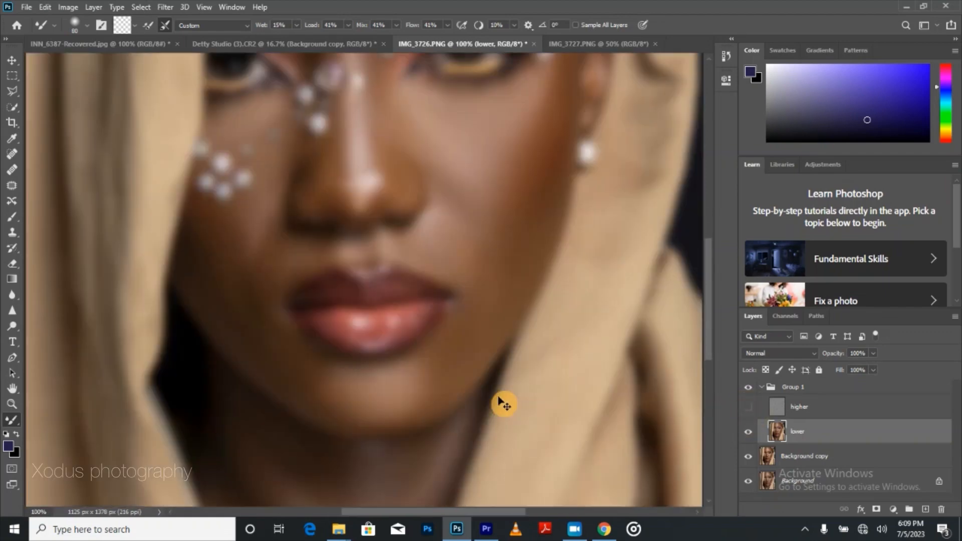
key("ctrl+minus")
scroll(554, 418, "down", 4)
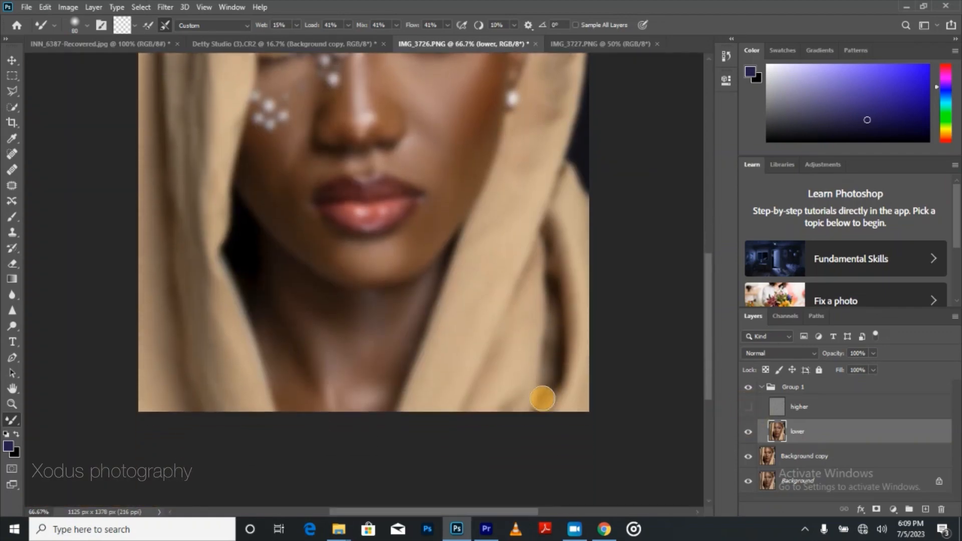
key("bracketright")
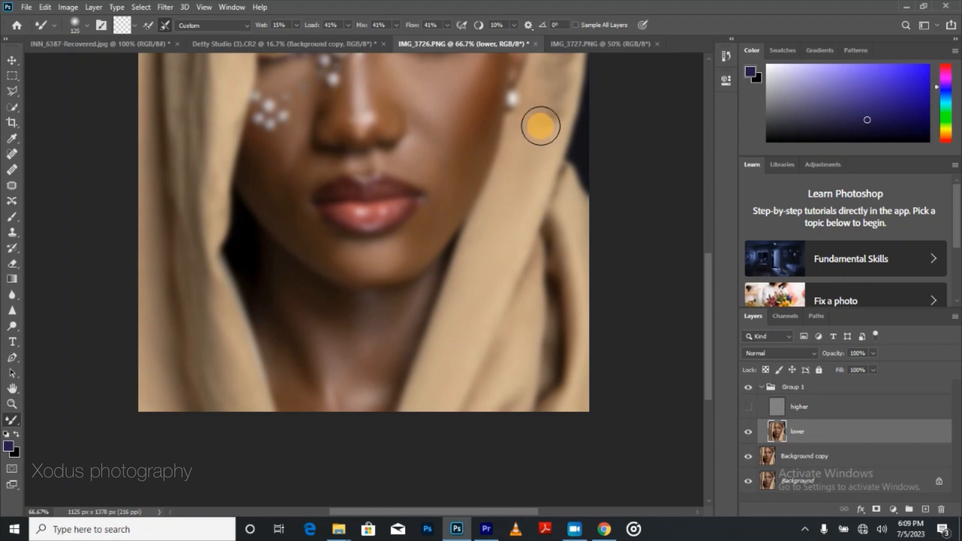
- Smooth the scarf fabric beside the earring with a 70 px Mixer Brush
key("bracketleft")
scroll(526, 161, "up", 3)
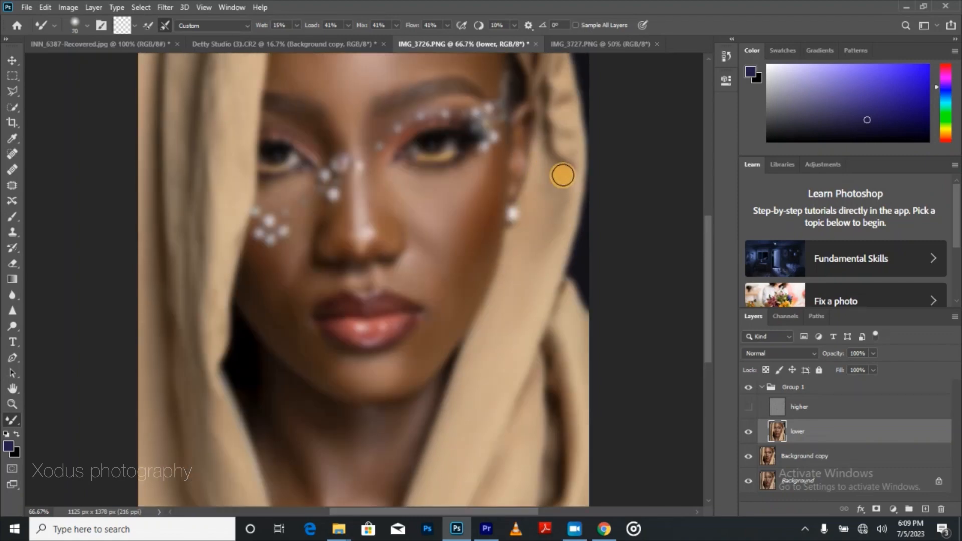
mouse_move(568, 161)
left_mouse_down()
mouse_move(573, 129)
mouse_move(561, 105)
mouse_move(546, 205)
left_mouse_up()
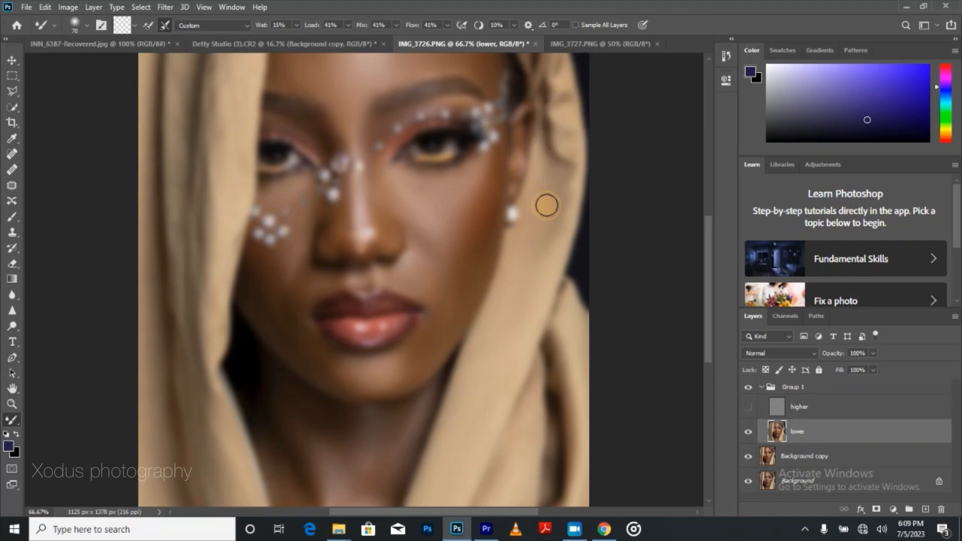
- Blend the scarf folds beside the eye and cheek on the gem-cluster side with 90 and 125 px Mixer Brushes
key("bracketright")
key("bracketright")
scroll(114, 230, "up", 3)
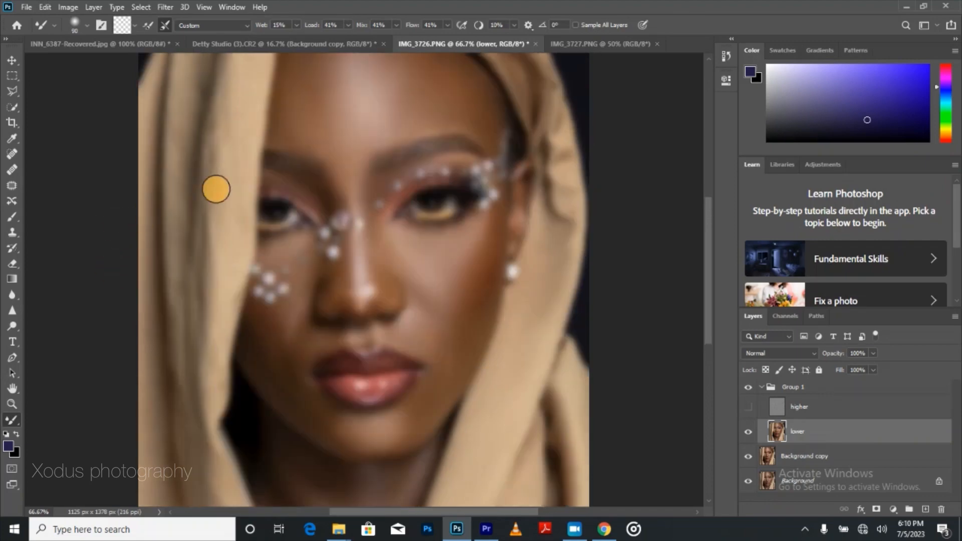
mouse_move(224, 193)
left_mouse_down()
mouse_move(221, 125)
mouse_move(231, 118)
mouse_move(212, 302)
left_mouse_up()
key("bracketleft")
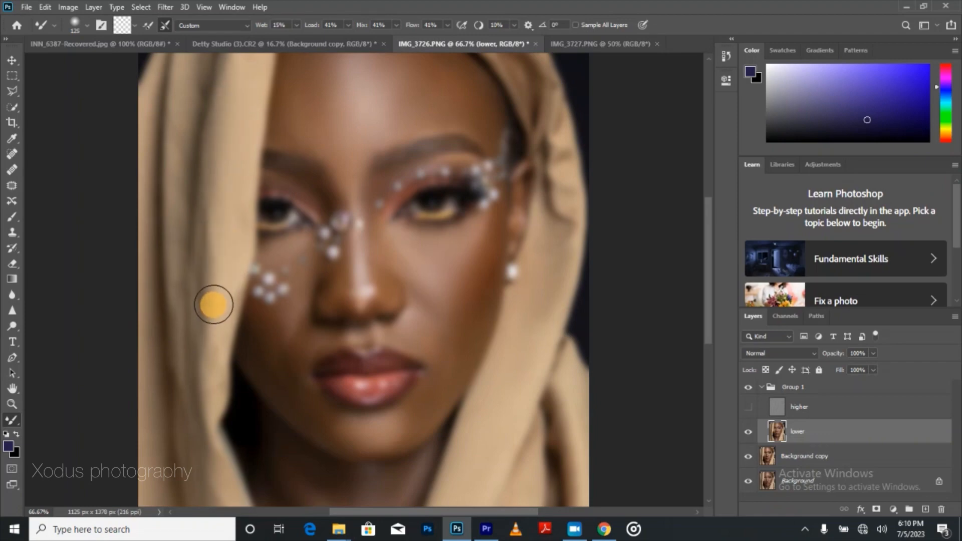
- Smooth the lower and outer scarf folds on the gem-cluster side with 90 and 100 px Mixer Brushes
scroll(205, 281, "down", 10)
left_click(201, 218)
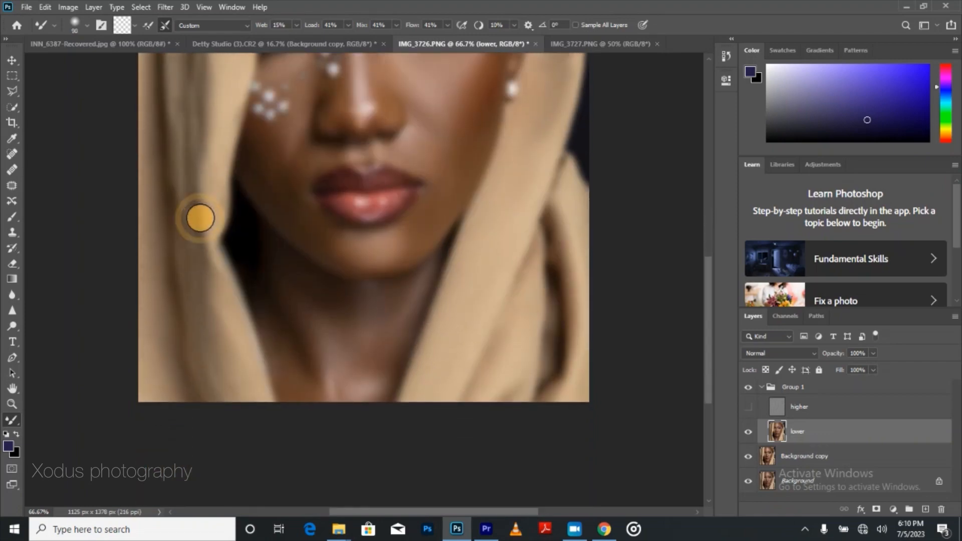
mouse_move(198, 169)
left_mouse_down()
mouse_move(198, 108)
mouse_move(202, 314)
mouse_move(192, 266)
mouse_move(199, 308)
left_mouse_up()
mouse_move(211, 233)
left_mouse_down()
mouse_move(227, 339)
mouse_move(216, 332)
left_mouse_up()
key("bracketright")
mouse_move(239, 372)
left_mouse_down()
mouse_move(172, 314)
mouse_move(163, 322)
mouse_move(152, 284)
mouse_move(187, 239)
mouse_move(200, 294)
left_mouse_up()
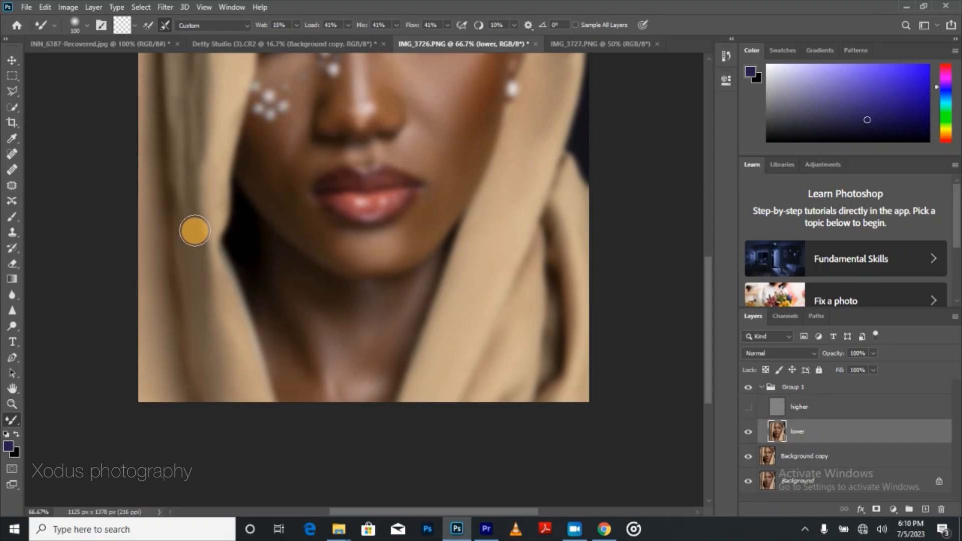
scroll(196, 203, "up", 5)
mouse_move(169, 250)
left_mouse_down()
mouse_move(166, 203)
mouse_move(193, 371)
mouse_move(161, 224)
mouse_move(155, 286)
mouse_move(170, 107)
mouse_move(175, 220)
mouse_move(181, 129)
mouse_move(186, 143)
mouse_move(177, 291)
mouse_move(193, 97)
mouse_move(183, 195)
left_mouse_up()
- Smooth the upper scarf folds on the gem-cluster side from the image's top edge downward with a 90 px Mixer Brush
scroll(182, 135, "up", 5)
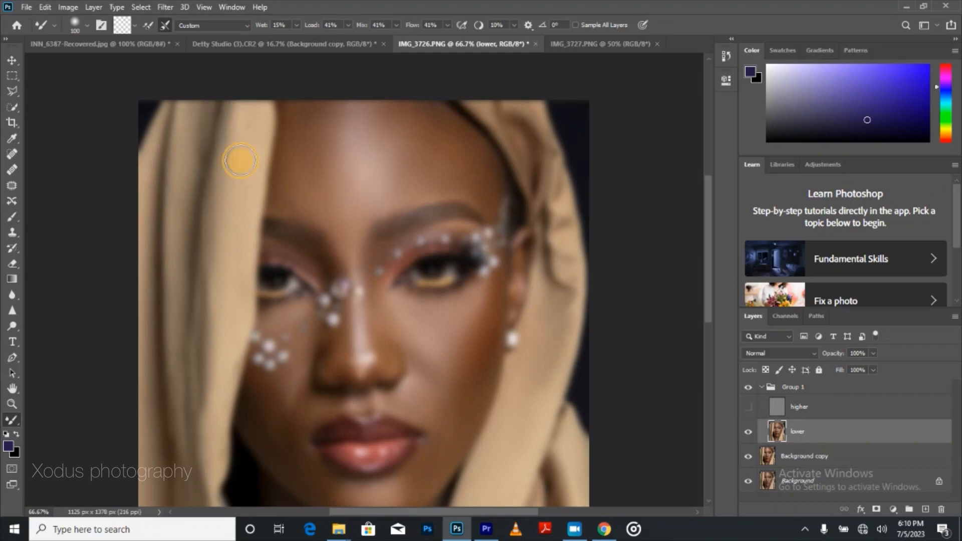
key("bracketleft")
key("bracketleft")
mouse_move(186, 94)
left_mouse_down()
mouse_move(189, 153)
mouse_move(177, 174)
mouse_move(167, 118)
mouse_move(140, 216)
mouse_move(147, 278)
mouse_move(176, 314)
left_mouse_up()
key("bracketleft")
mouse_move(194, 347)
left_mouse_down()
mouse_move(193, 282)
mouse_move(184, 333)
mouse_move(192, 411)
mouse_move(222, 261)
left_mouse_up()
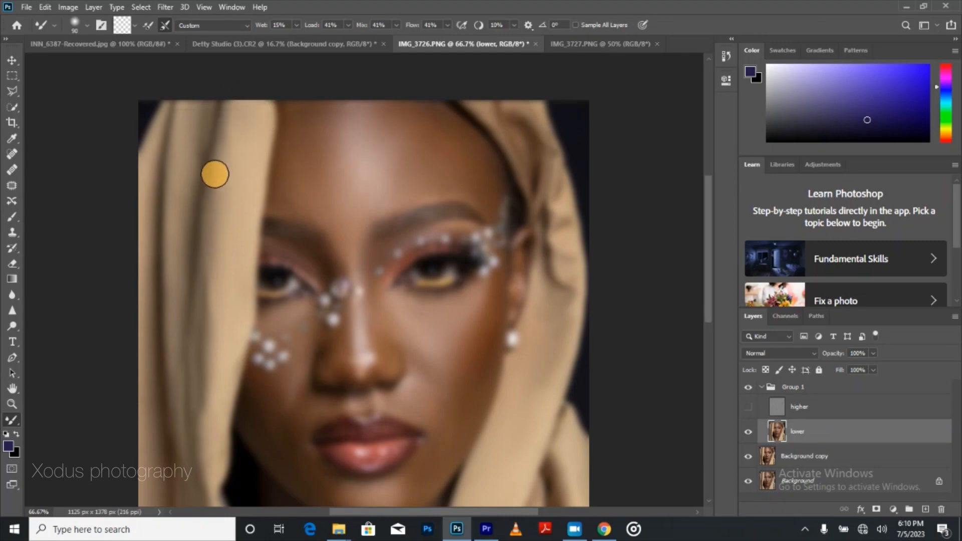
- Smooth the scarf from above the forehead down past the ear on the earring side with 100 and 70 px Mixer Brushes
key("bracketleft")
key("bracketleft")
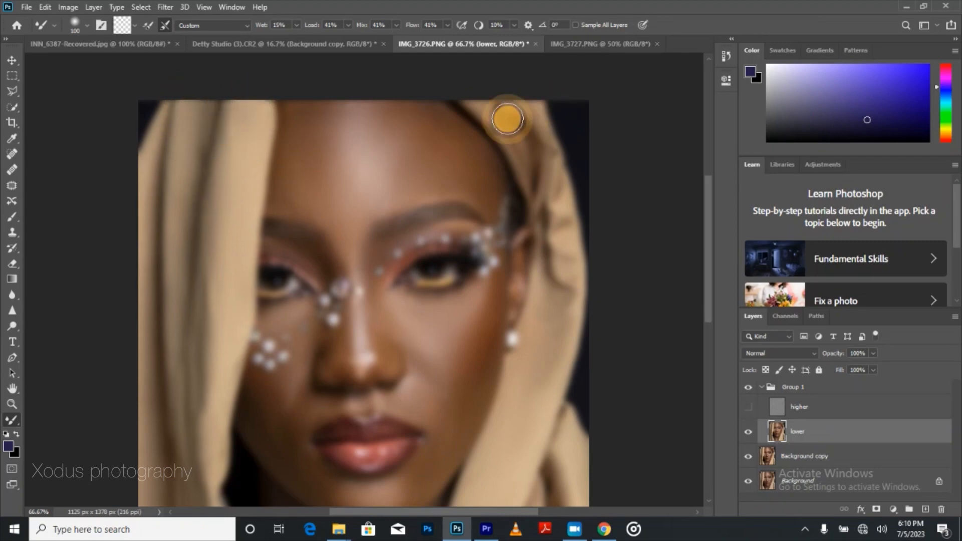
mouse_move(518, 140)
left_mouse_down()
mouse_move(523, 164)
mouse_move(508, 114)
mouse_move(536, 144)
mouse_move(534, 132)
mouse_move(542, 132)
mouse_move(566, 208)
mouse_move(550, 210)
mouse_move(560, 235)
left_mouse_up()
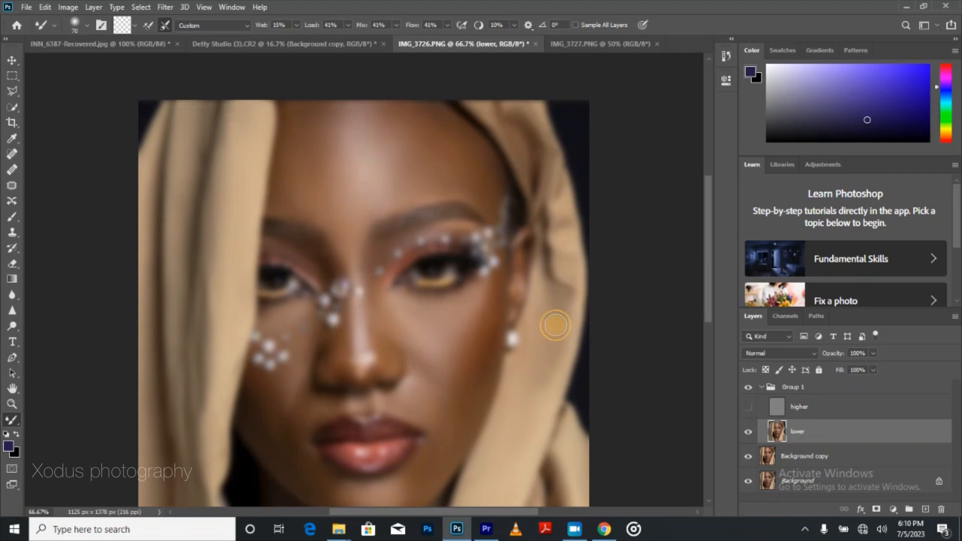
mouse_move(555, 326)
left_mouse_down()
mouse_move(544, 181)
mouse_move(524, 133)
mouse_move(531, 167)
mouse_move(472, 103)
left_mouse_up()
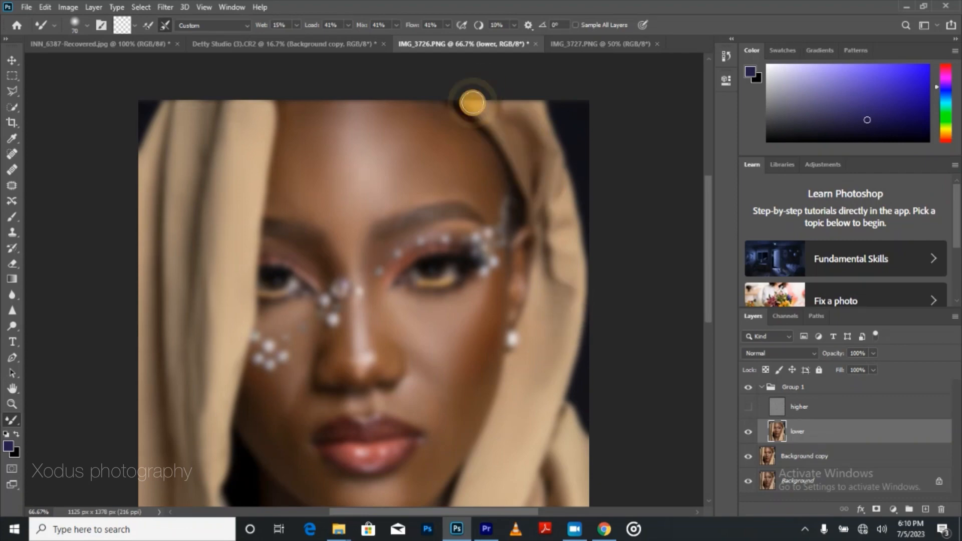
- Show the higher layer again and compare the whole portrait with Group 1 hidden and visible
left_click(744, 408)
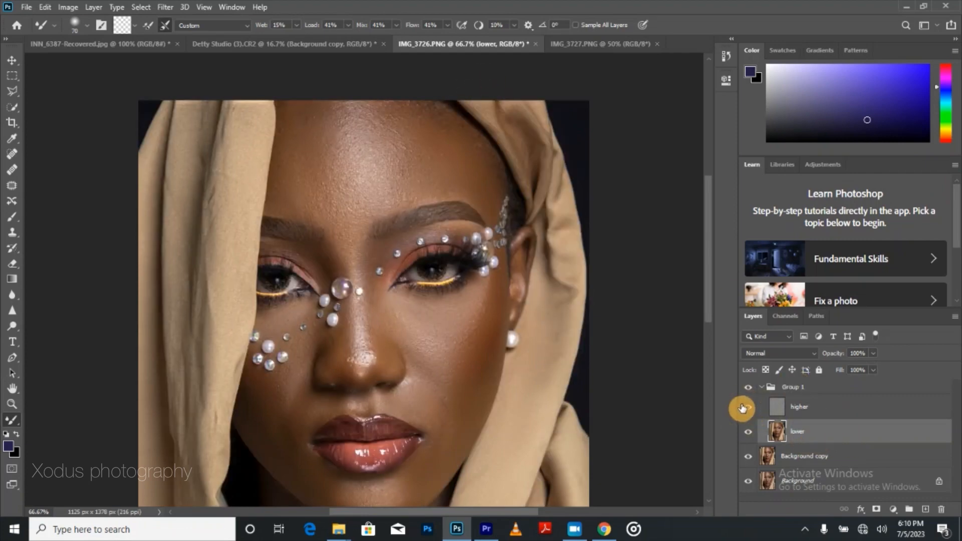
key("ctrl+minus")
key("ctrl+minus")
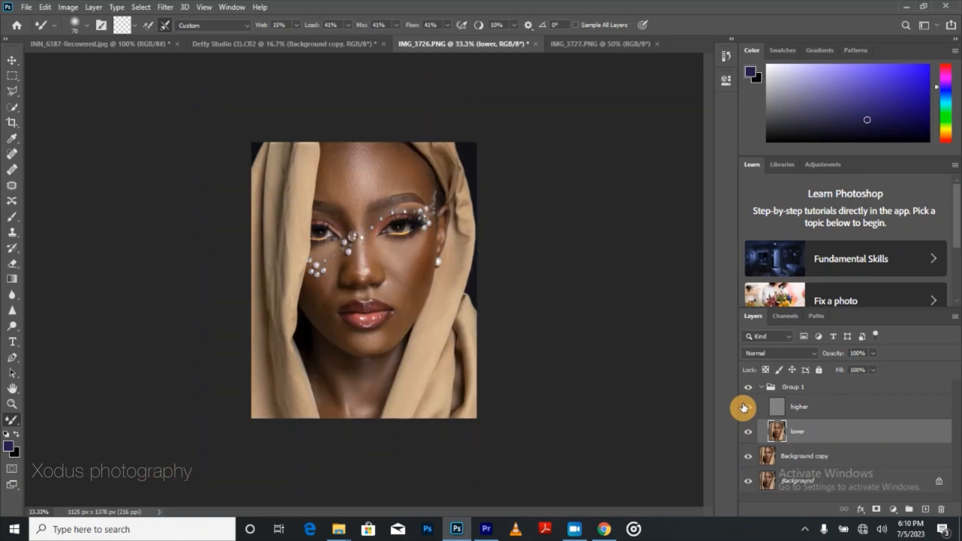
left_click(750, 391)
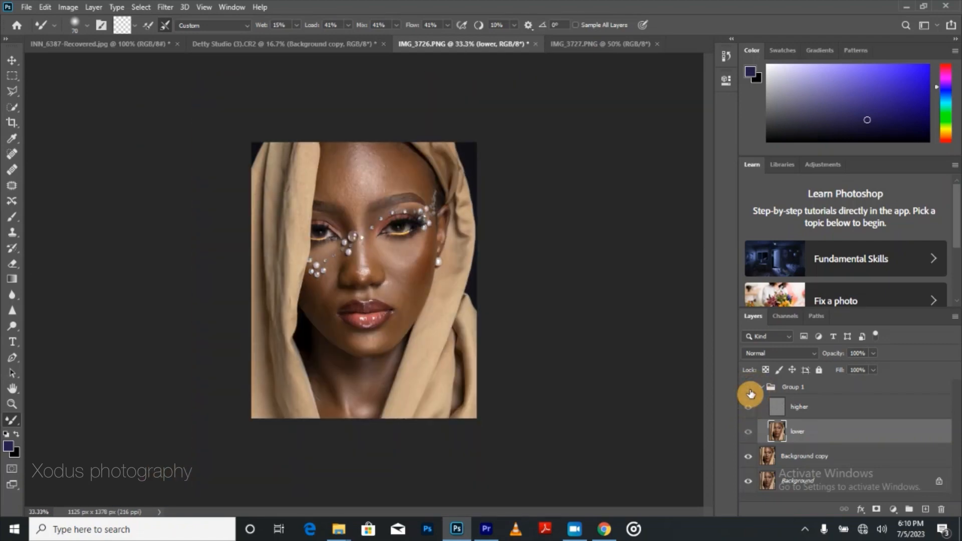
left_click(750, 393)
left_click(750, 393)
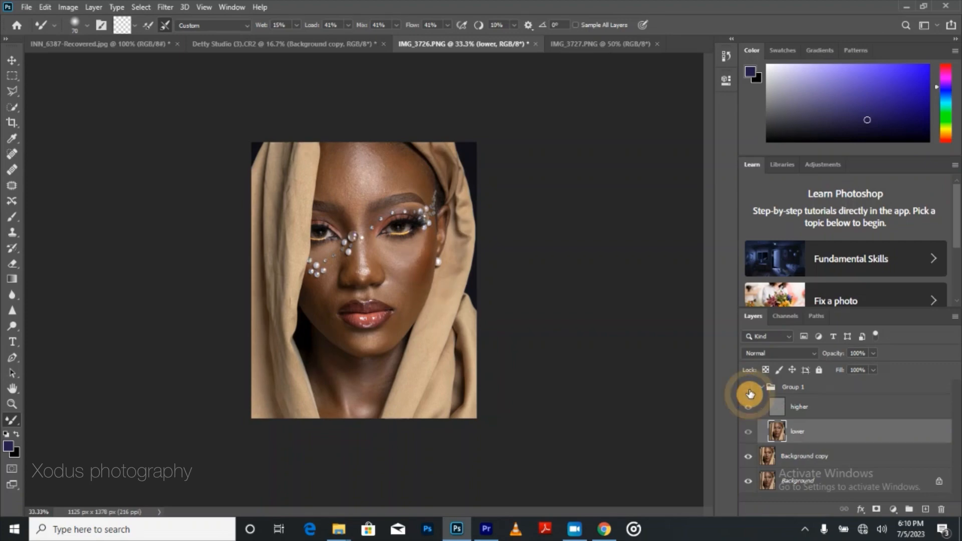
left_click(750, 393)
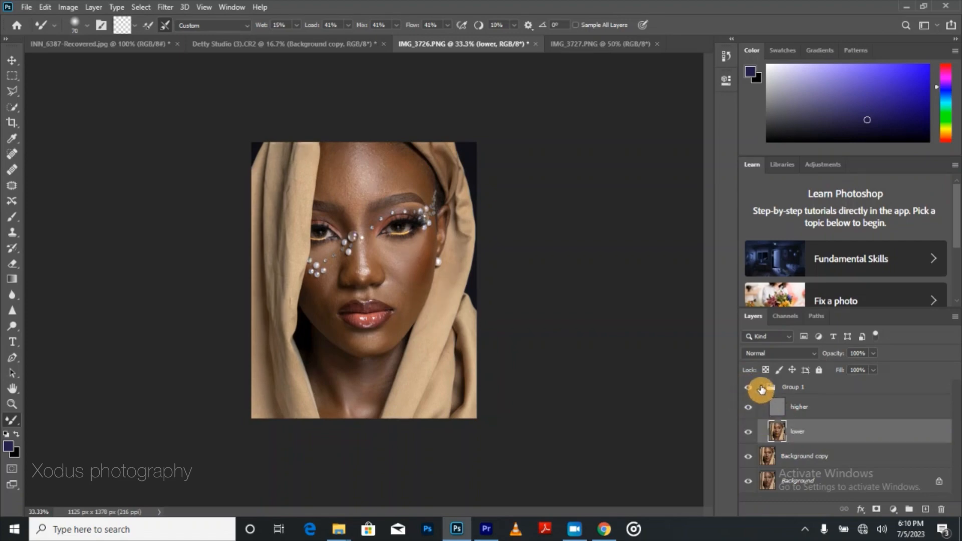
- Collapse Group 1, compare the portrait with and without it, and inspect the nose and mouth area at 200%
left_click(761, 390)
left_click(750, 390)
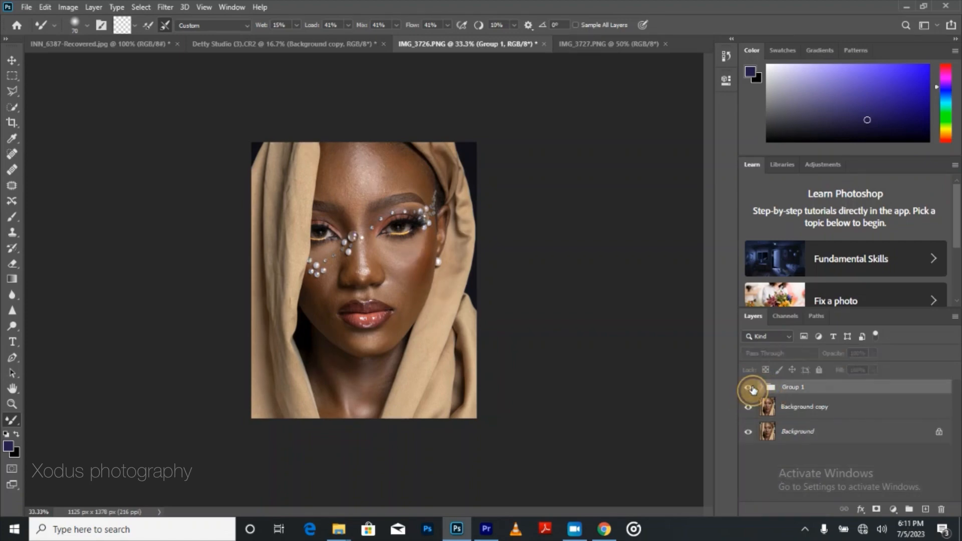
left_click(750, 389)
key("ctrl+1")
key("ctrl+plus")
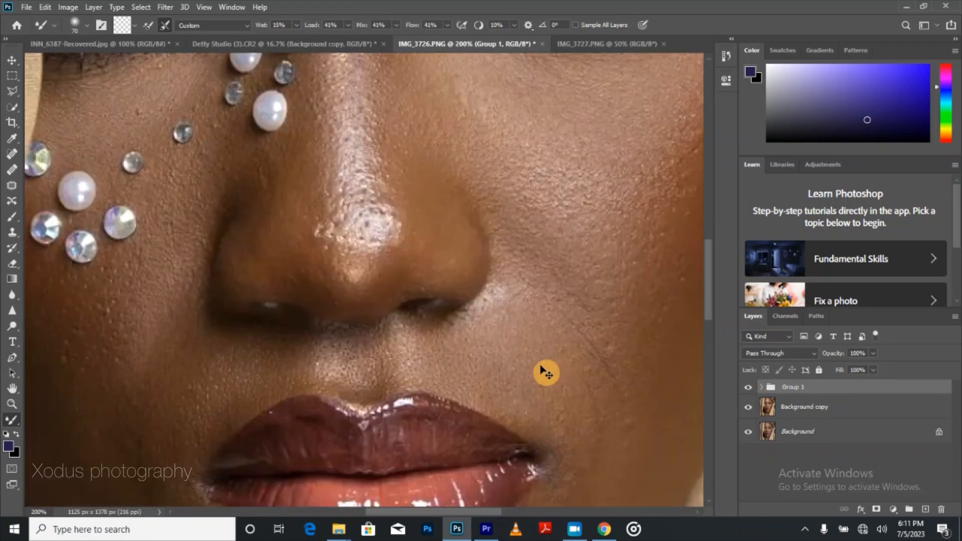
- Add a Curves adjustment layer above Group 1, lower its midtone point slightly, and invert its mask to black
key("ctrl+minus")
key("ctrl+minus")
key("ctrl+minus")
key("ctrl+minus")
key("ctrl+minus")
key("ctrl+plus")
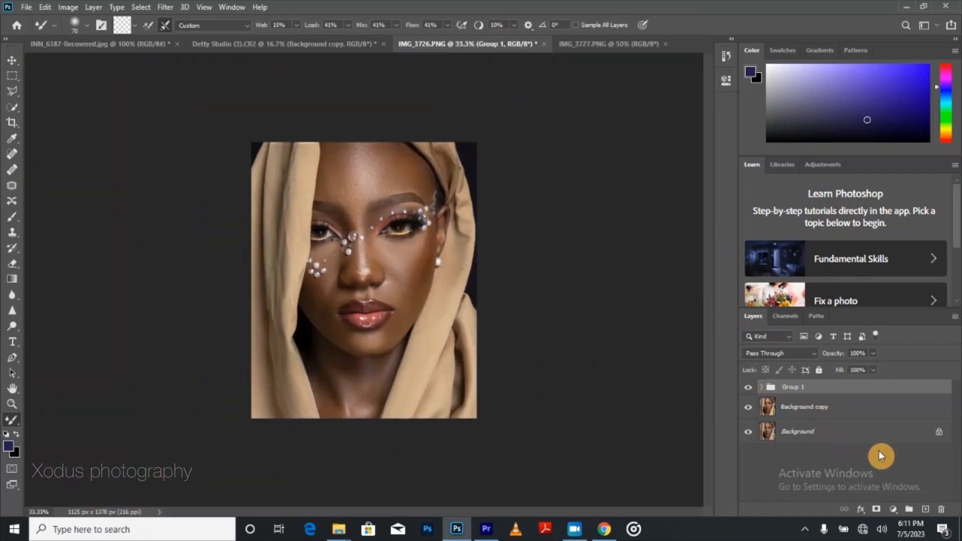
left_click(891, 503)
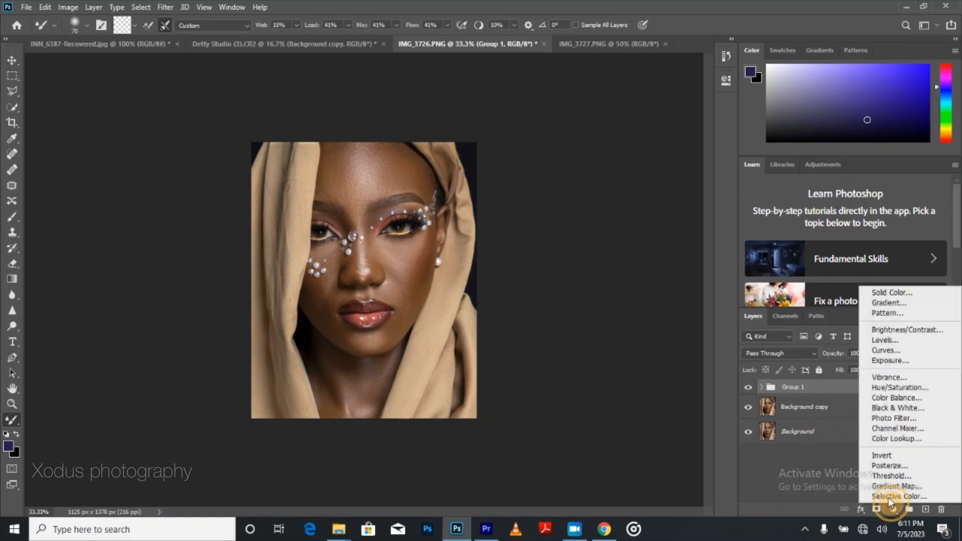
left_click(876, 351)
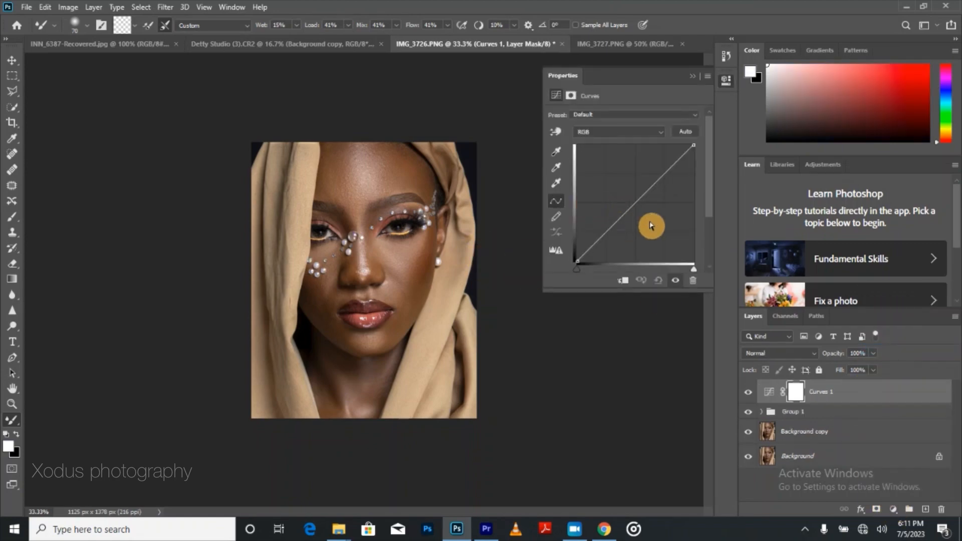
left_click_drag(639, 201, 640, 203)
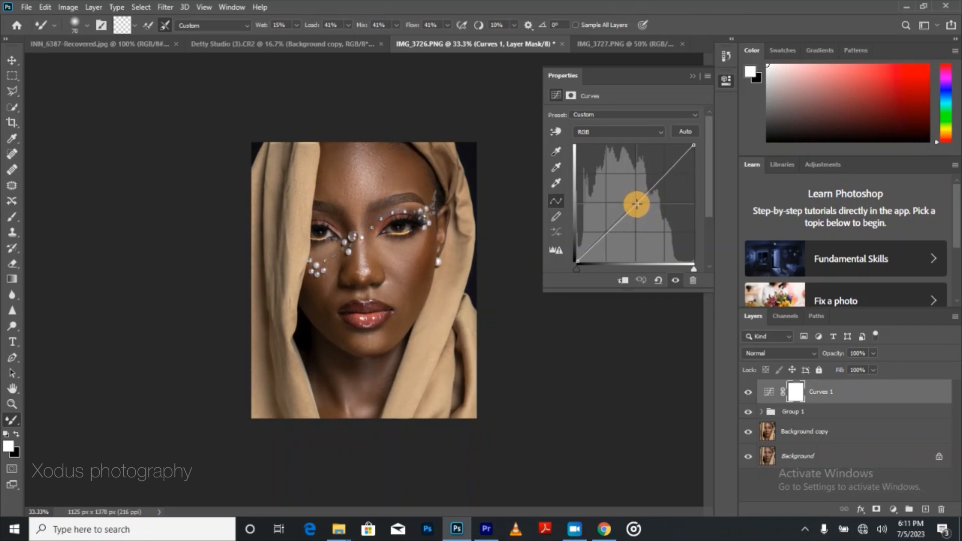
left_click(691, 78)
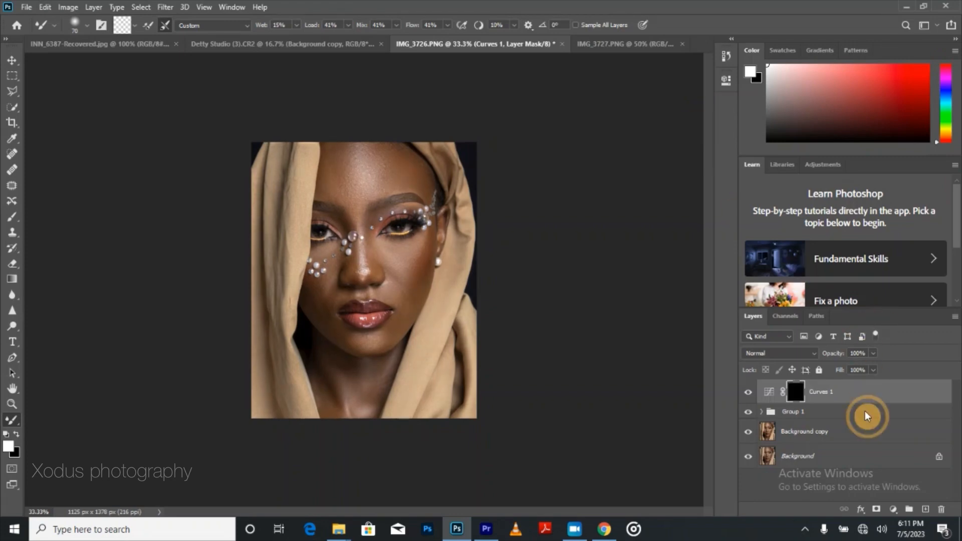
- Add a second Curves adjustment layer, raise its midtone point slightly, and invert its mask to black
left_click(892, 509)
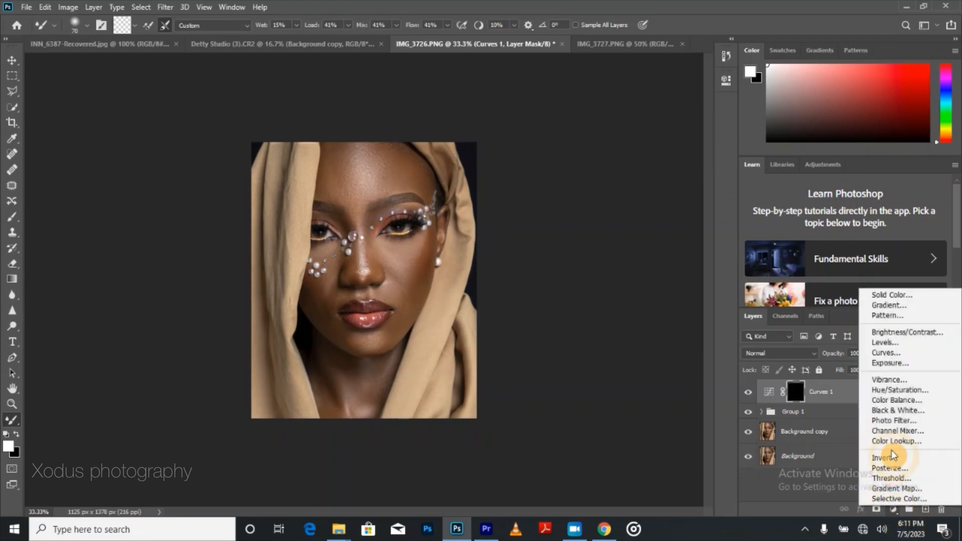
left_click(886, 353)
left_click_drag(634, 202, 631, 199)
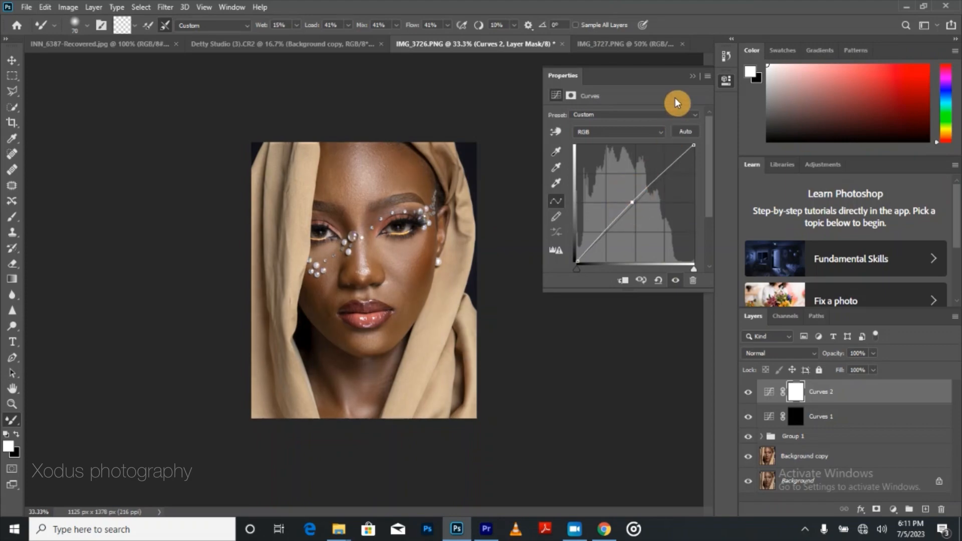
left_click(696, 79)
key("ctrl+i")
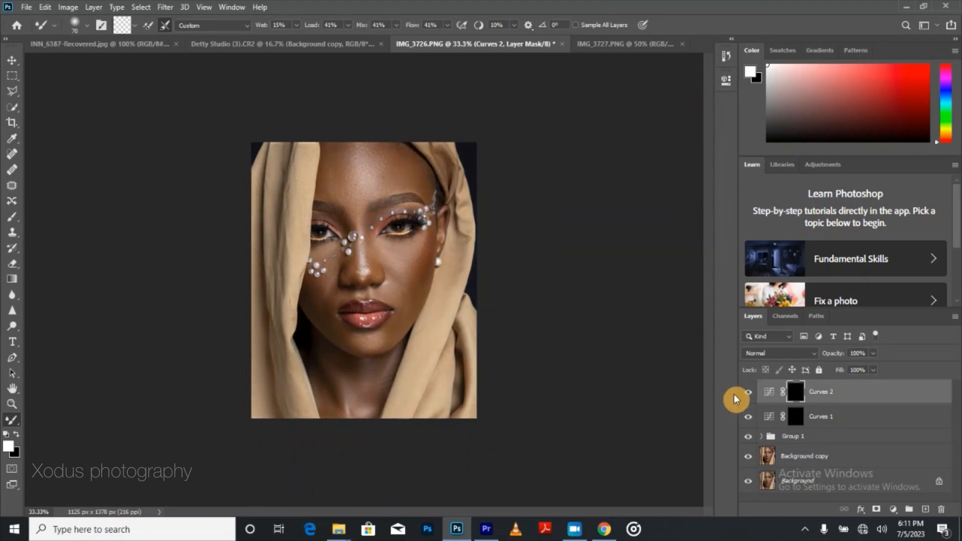
- Group the two Curves layers, placing Curves 1 inside Group 2 beneath Curves 2, and target the Curves 1 mask
left_click(848, 420, "shift")
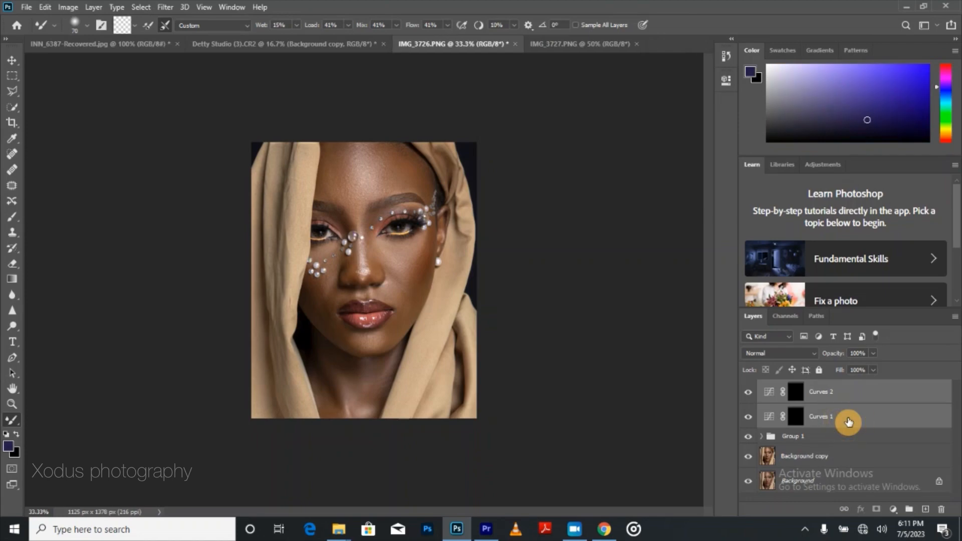
key("ctrl+g")
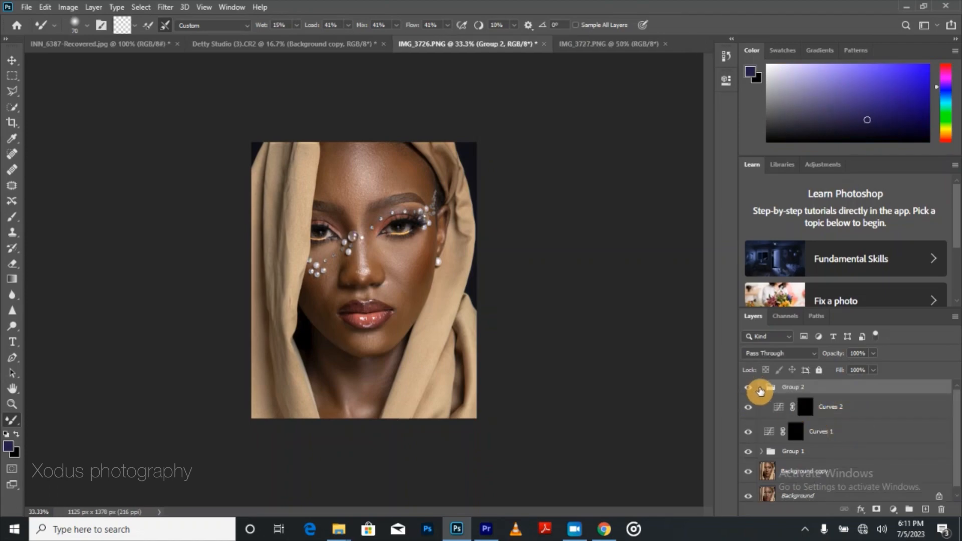
left_click(760, 390)
left_click(760, 390)
mouse_move(822, 431)
left_mouse_down()
mouse_move(822, 417)
mouse_move(817, 426)
left_mouse_up()
left_click(800, 425)
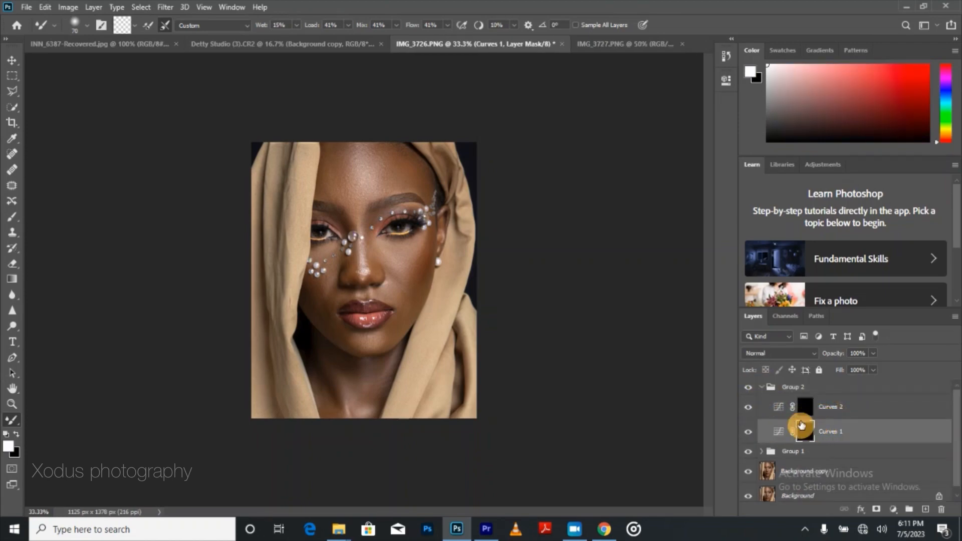
left_click(749, 408)
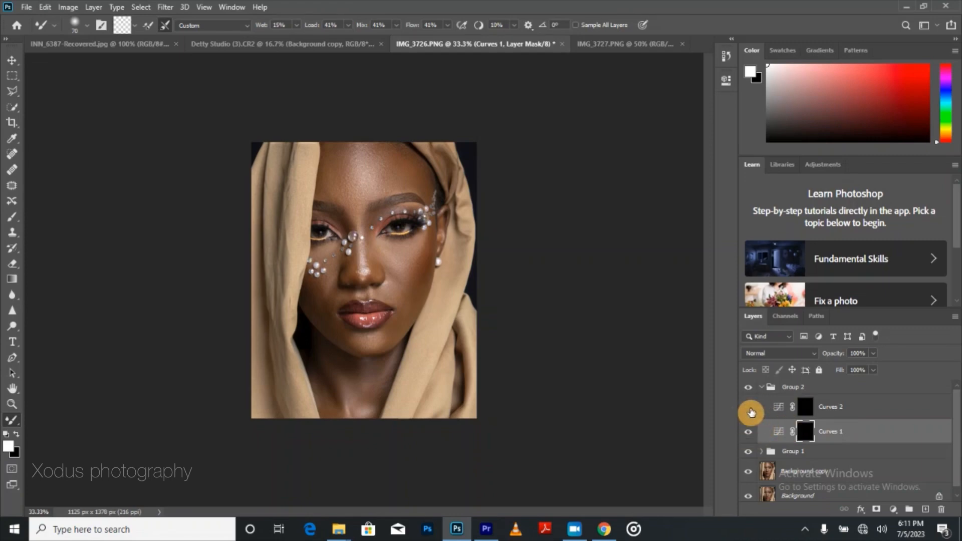
- Set up the regular Brush with white as the foreground color and 10% opacity
left_click(12, 217)
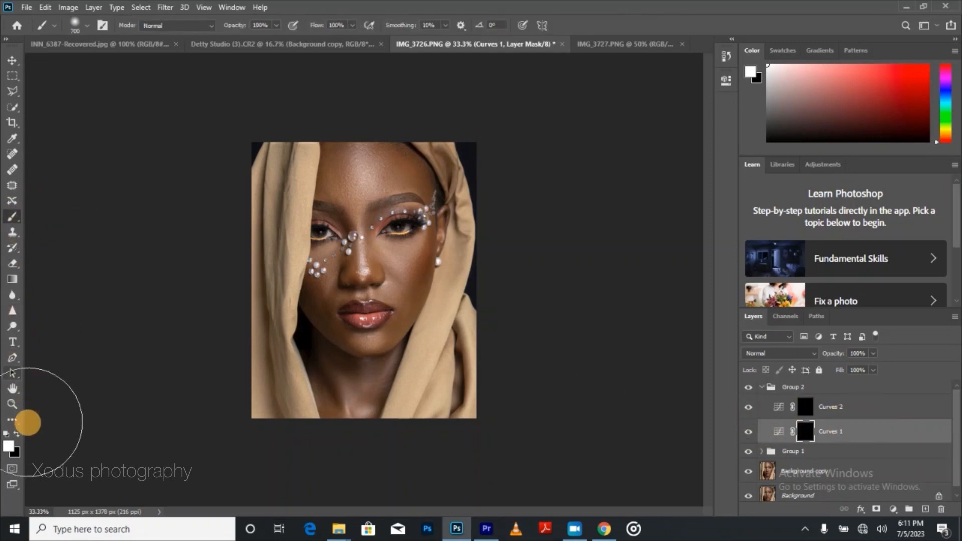
left_click(276, 25)
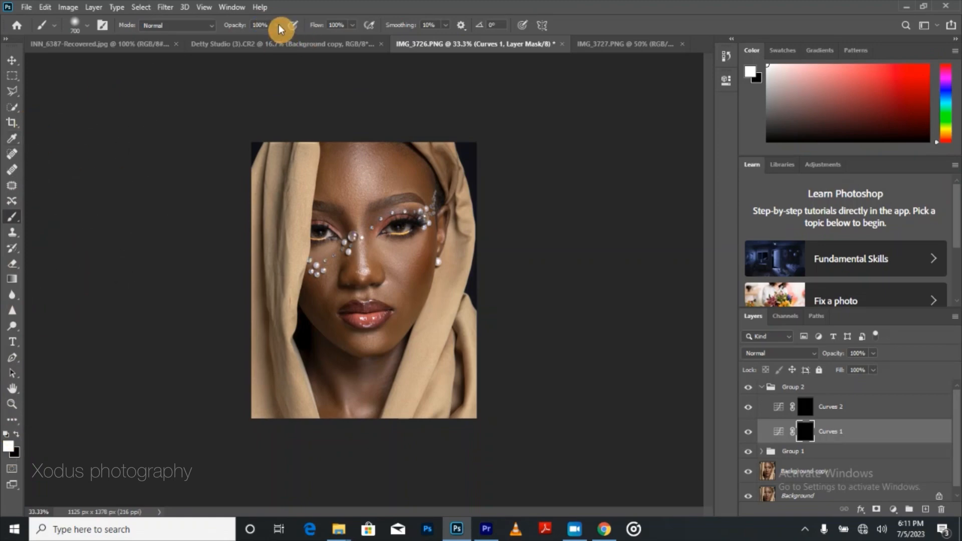
left_click_drag(279, 38, 231, 52)
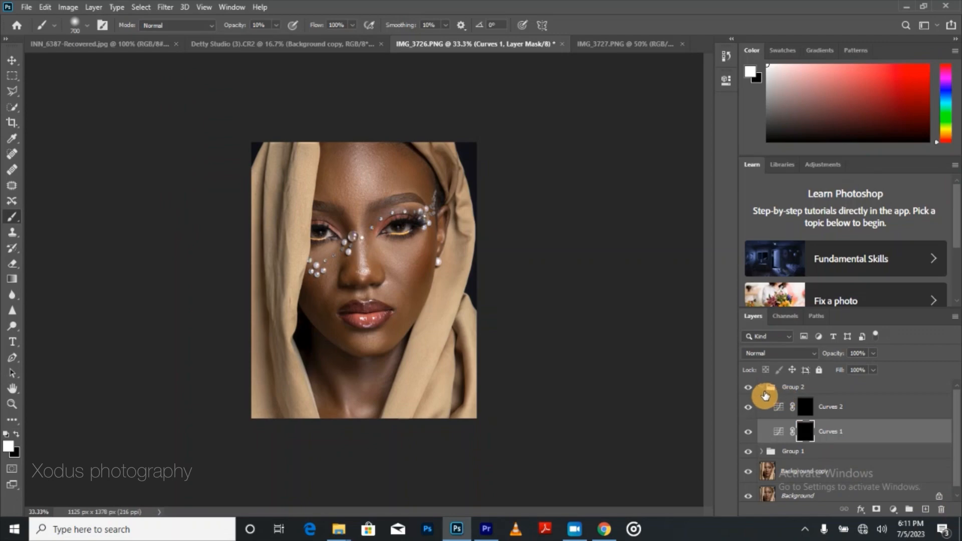
- Add a Black & White adjustment layer above the collapsed Group 2, apply the automatic mix, and set Reds to -58
left_click(762, 391)
left_click(761, 388)
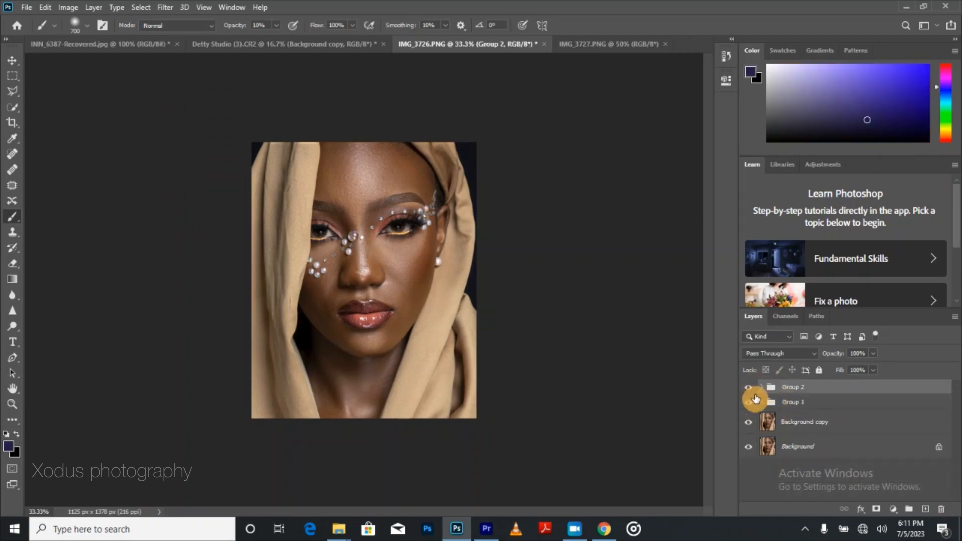
left_click(891, 510)
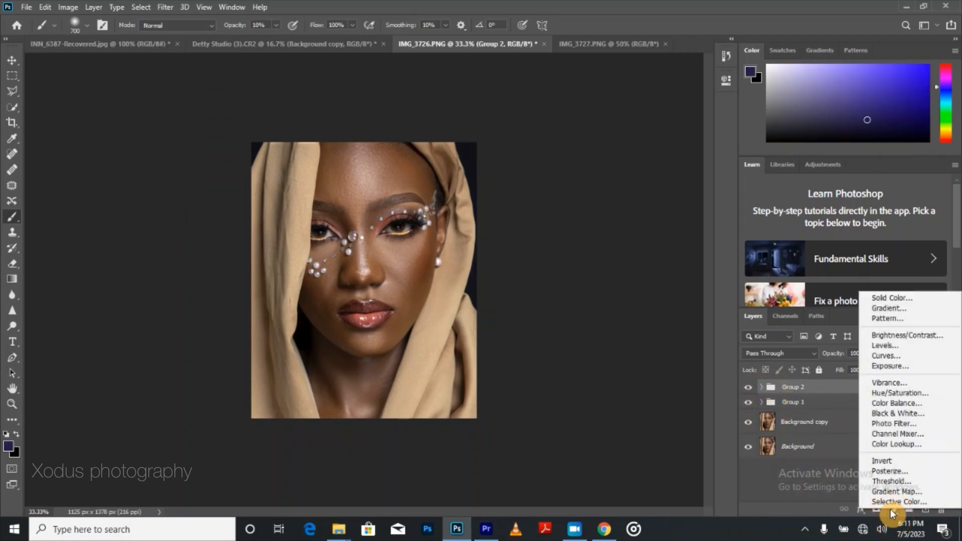
left_click(893, 419)
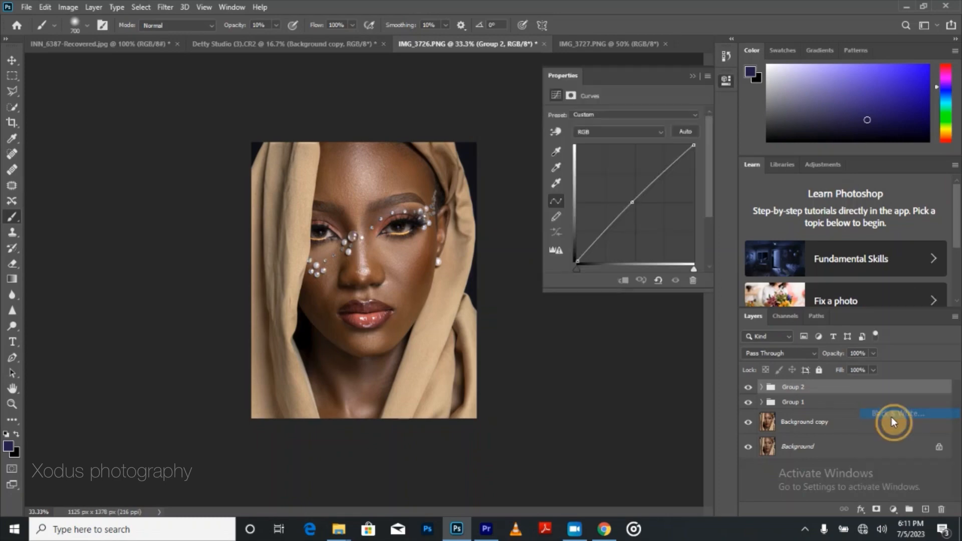
left_click(683, 136)
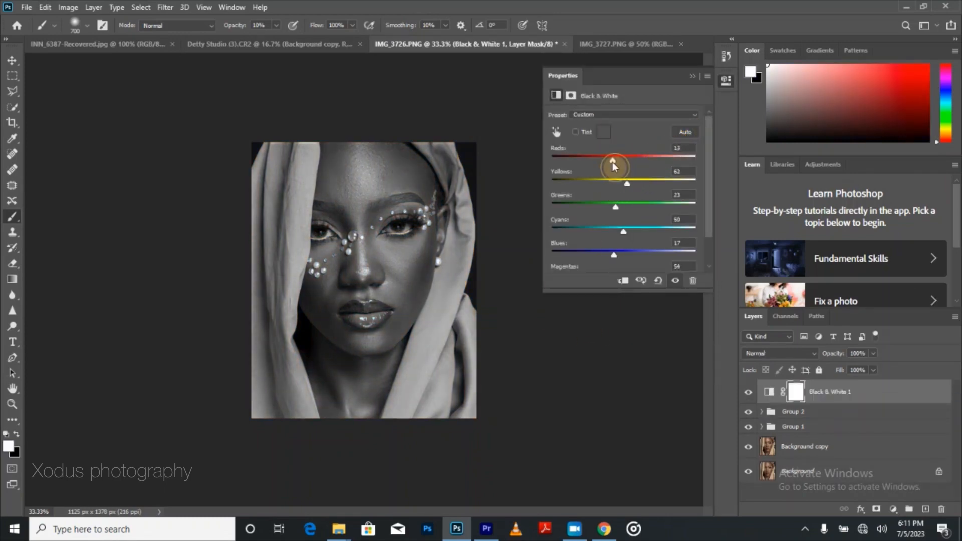
left_click_drag(600, 169, 587, 176)
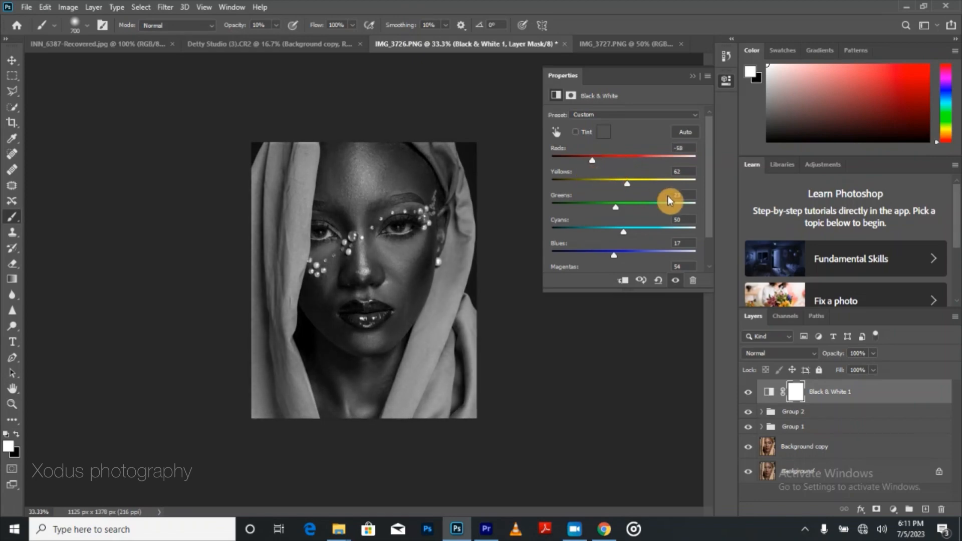
left_click(693, 77)
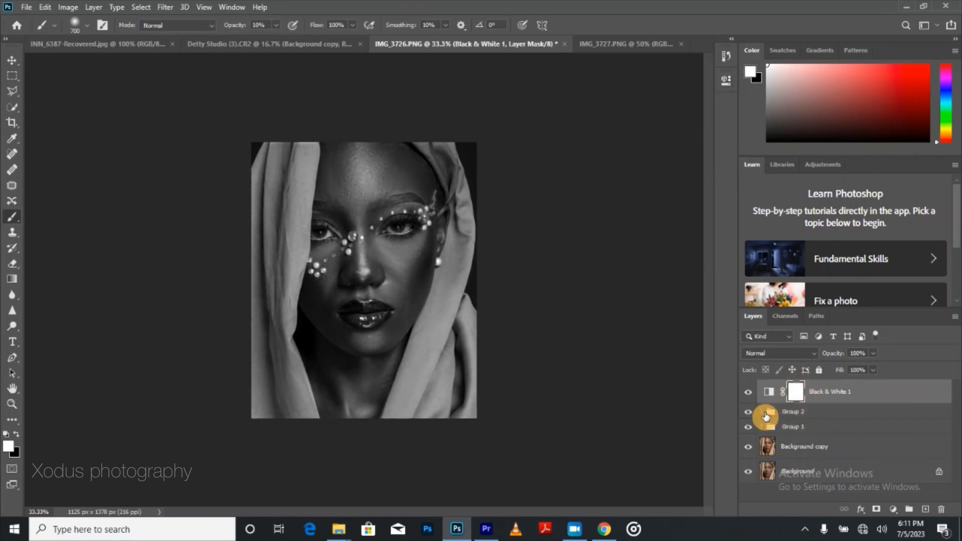
- Paint white on the Curves 1 mask along the outer cheeks with 200 and 150 px brushes
left_click(762, 412)
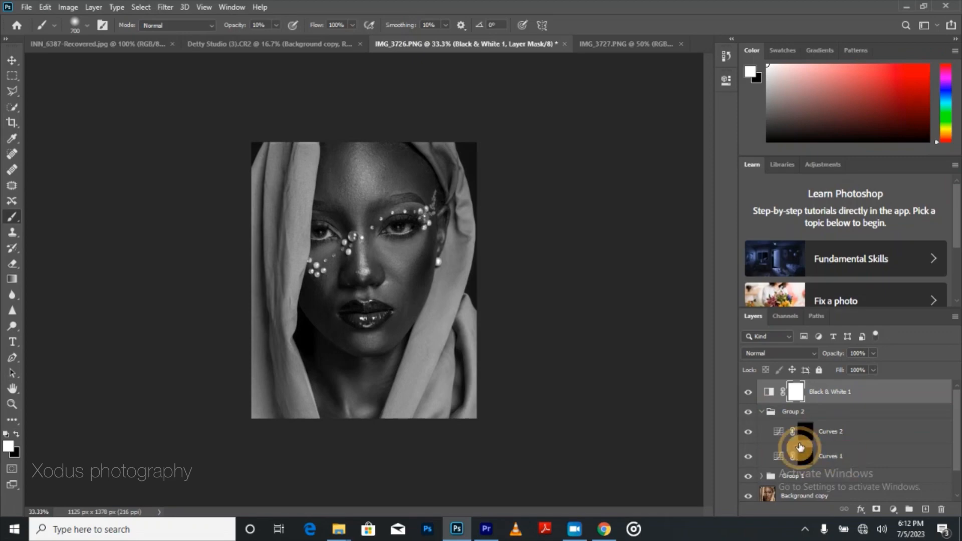
left_click(842, 456)
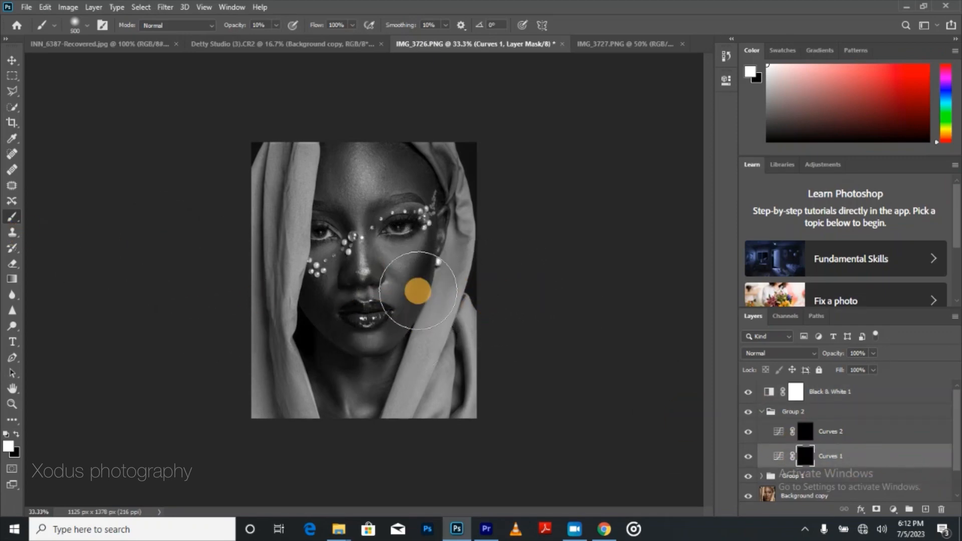
key("bracketleft")
key("bracketleft")
key("bracketleft")
key("bracketleft")
key("bracketleft")
key("bracketleft")
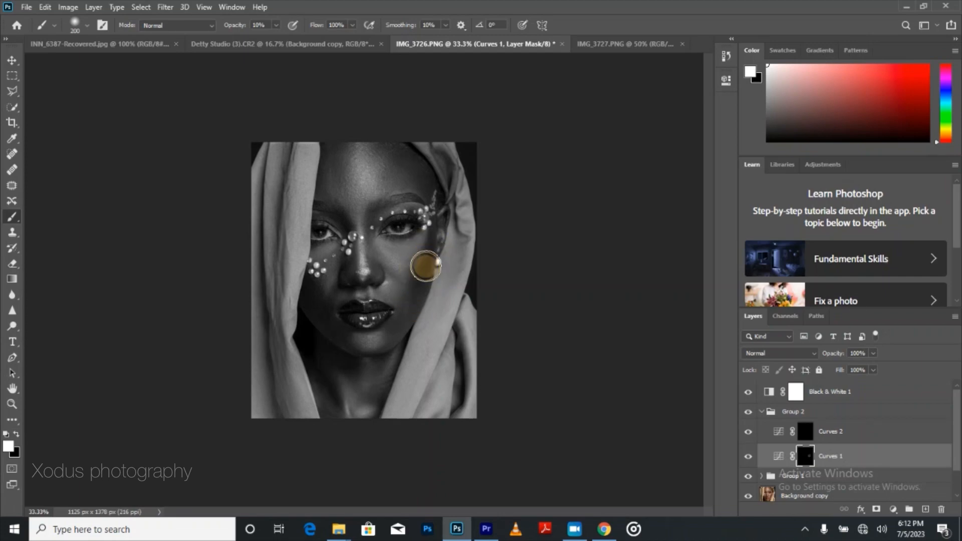
key("bracketleft")
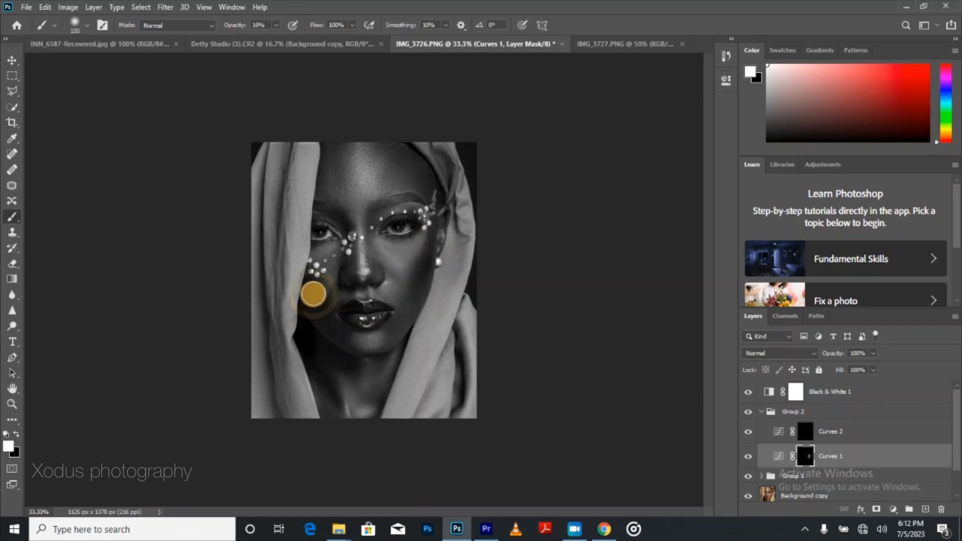
- Paint white on the Curves 1 mask around the sides of the nose with 175 and 90 px brushes
key("ctrl+plus")
key("ctrl+plus")
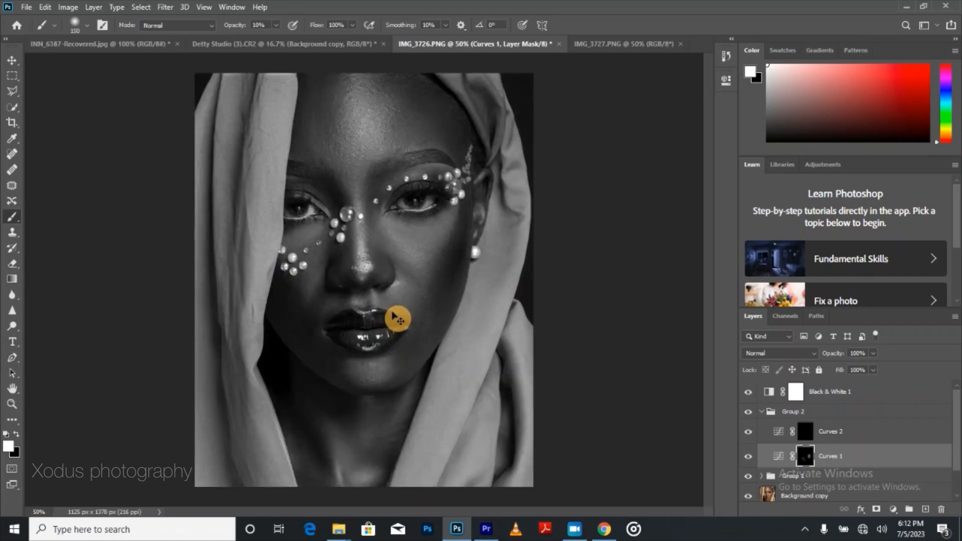
scroll(394, 300, "up", 2)
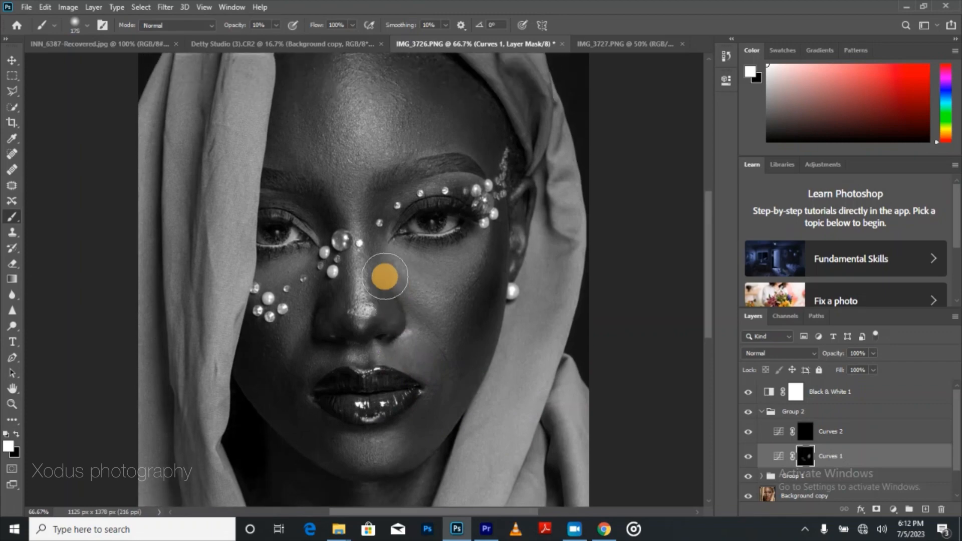
key("bracketleft")
key("bracketleft")
key("bracketleft")
key("bracketleft")
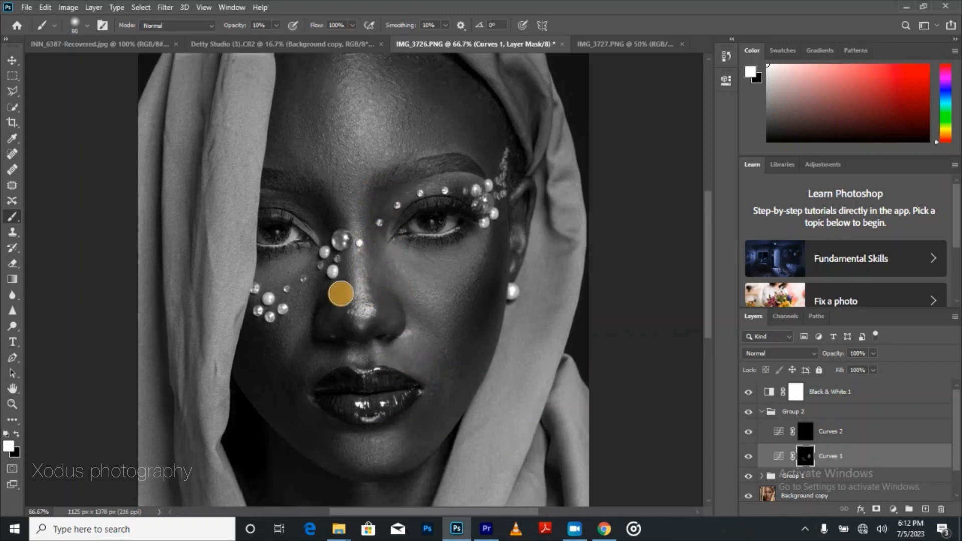
- Paint white on the Curves 1 mask over the outer forehead beside the scarf with 125 and 150 px brushes
scroll(316, 165, "up", 1)
scroll(314, 170, "up", 2)
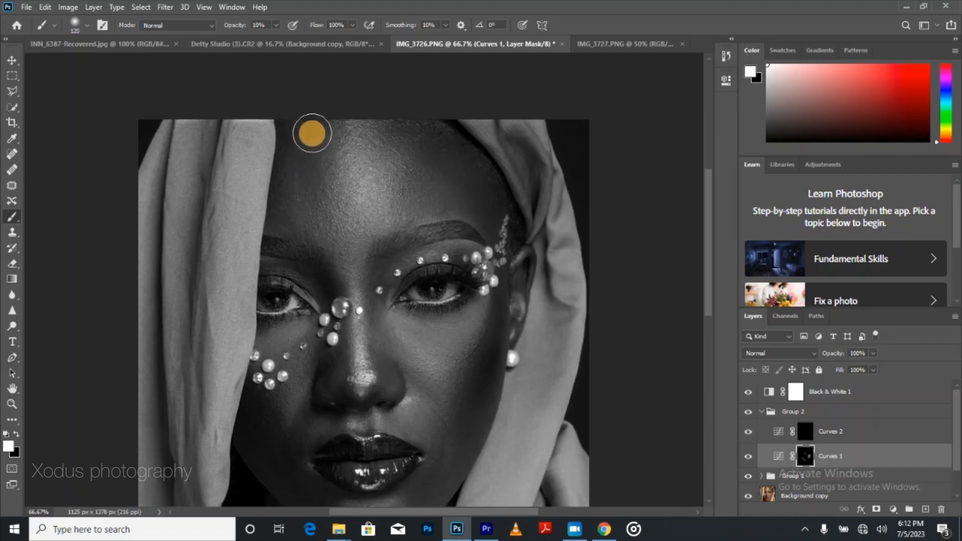
key("bracketright")
key("bracketright")
key("bracketright")
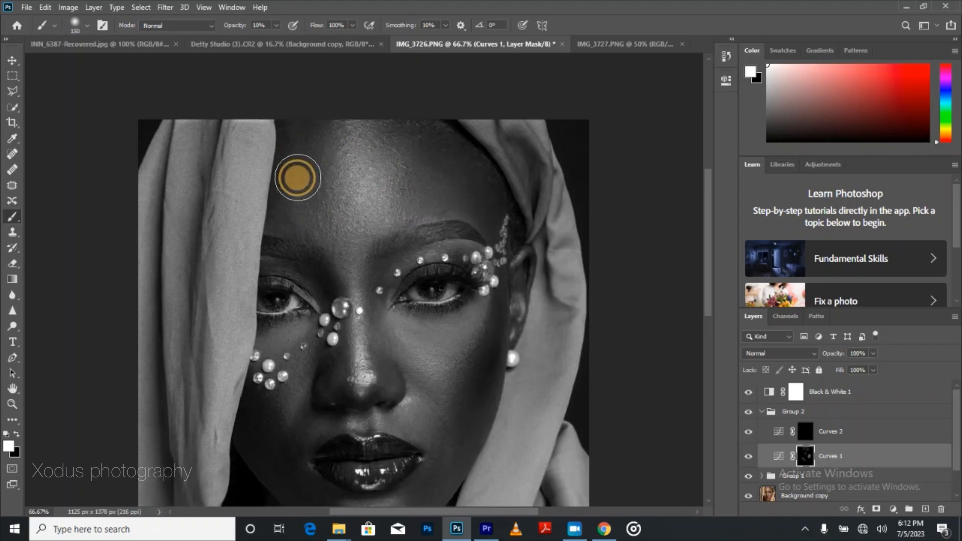
- Paint white on the Curves 1 mask along the jawline and neck with 150 and 100 px brushes
scroll(344, 322, "down", 5)
key("bracketleft")
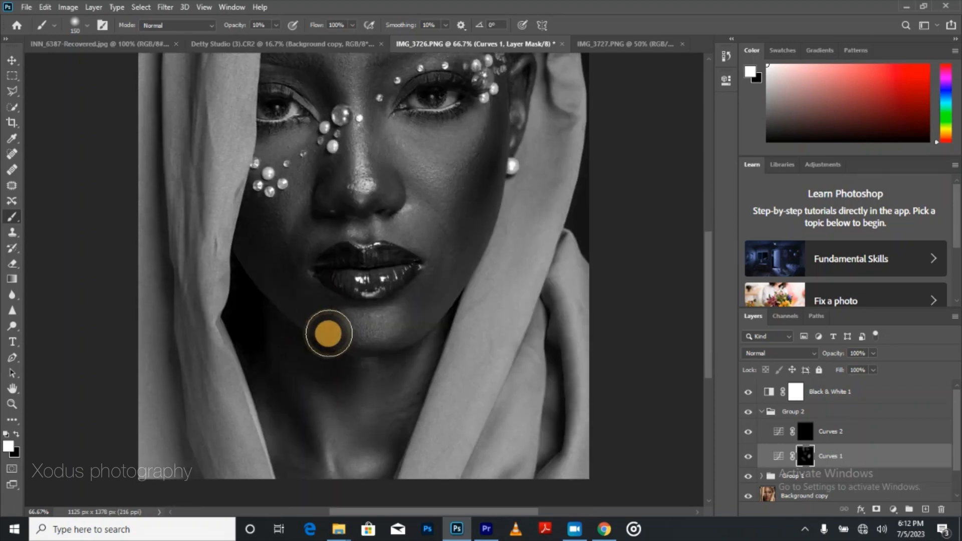
scroll(408, 344, "down", 2)
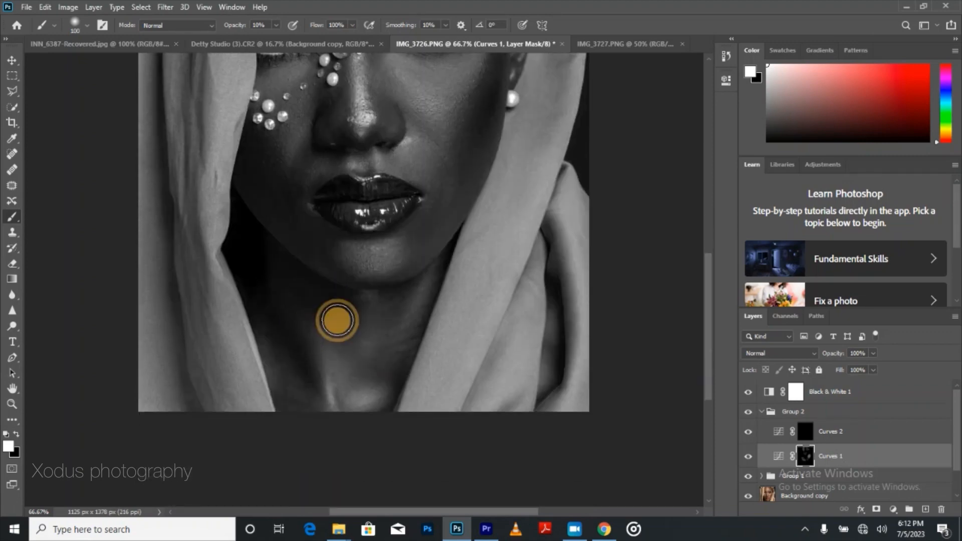
key("bracketleft")
mouse_move(405, 310)
left_mouse_down()
mouse_move(384, 355)
mouse_move(392, 365)
left_mouse_up()
mouse_move(313, 400)
left_mouse_down()
mouse_move(290, 361)
mouse_move(291, 335)
left_mouse_up()
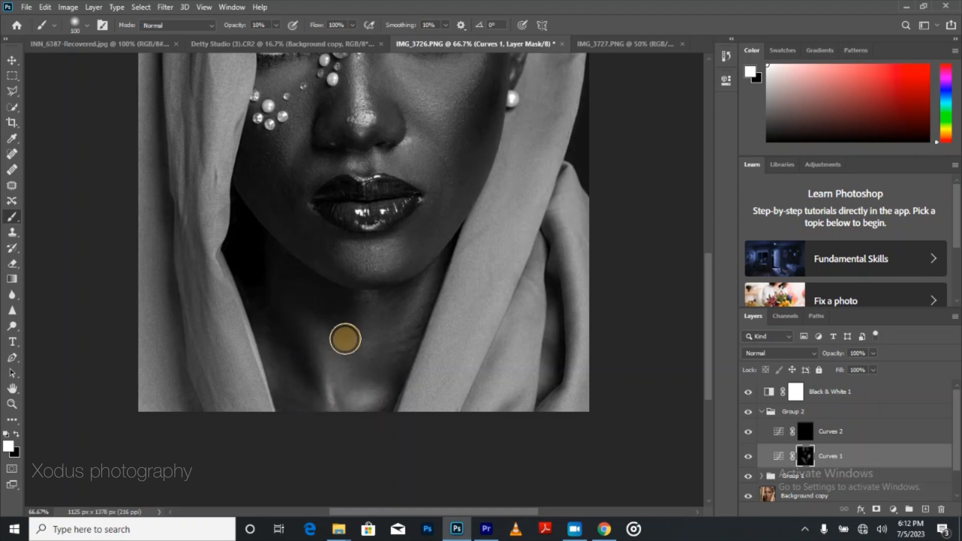
- Paint white on the Curves 2 mask over the lower neck and chin with a 100 px brush
left_click(814, 439)
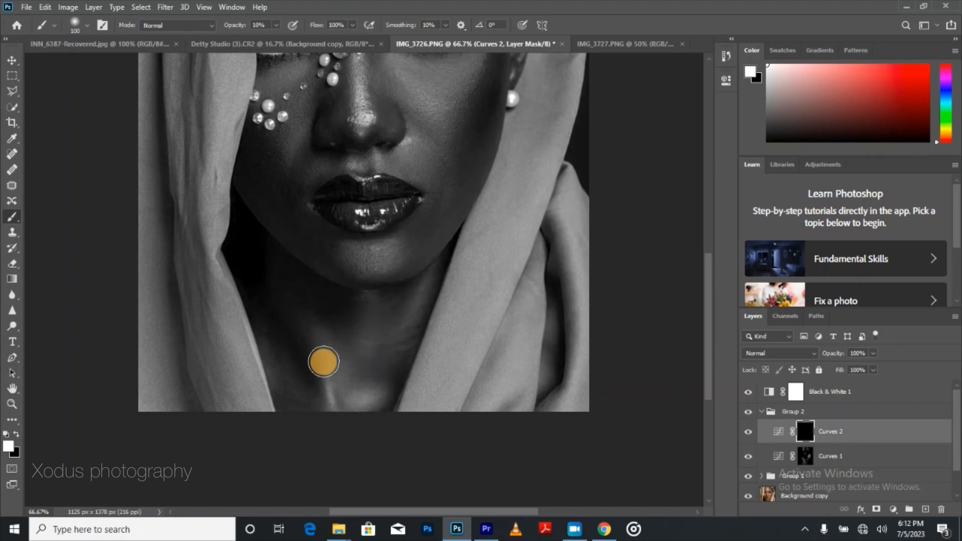
mouse_move(309, 387)
left_mouse_down()
mouse_move(286, 371)
mouse_move(291, 394)
left_mouse_up()
left_click_drag(375, 261, 342, 264)
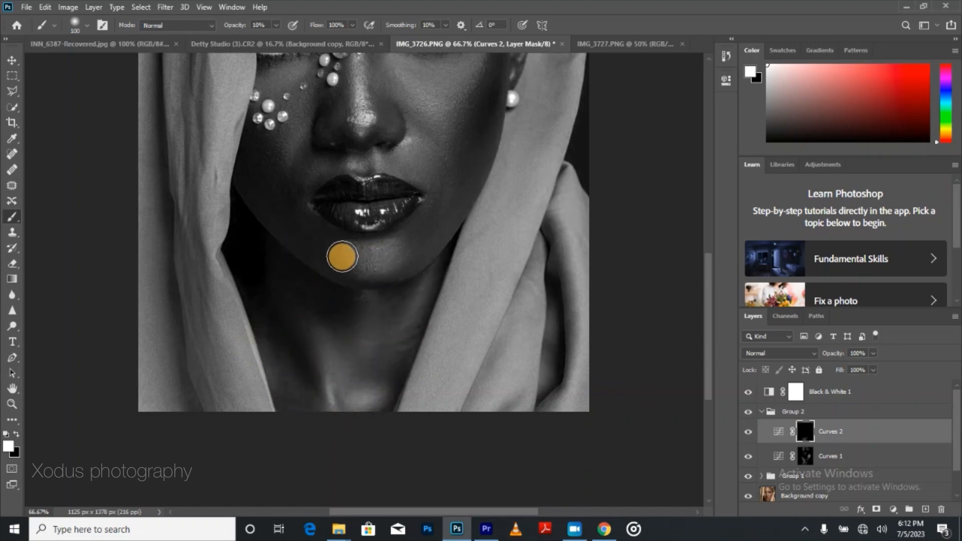
- Paint white on the Curves 2 mask over the cheek below the fully visible eye with a 150 px brush
scroll(415, 207, "up", 2)
scroll(416, 206, "up", 1)
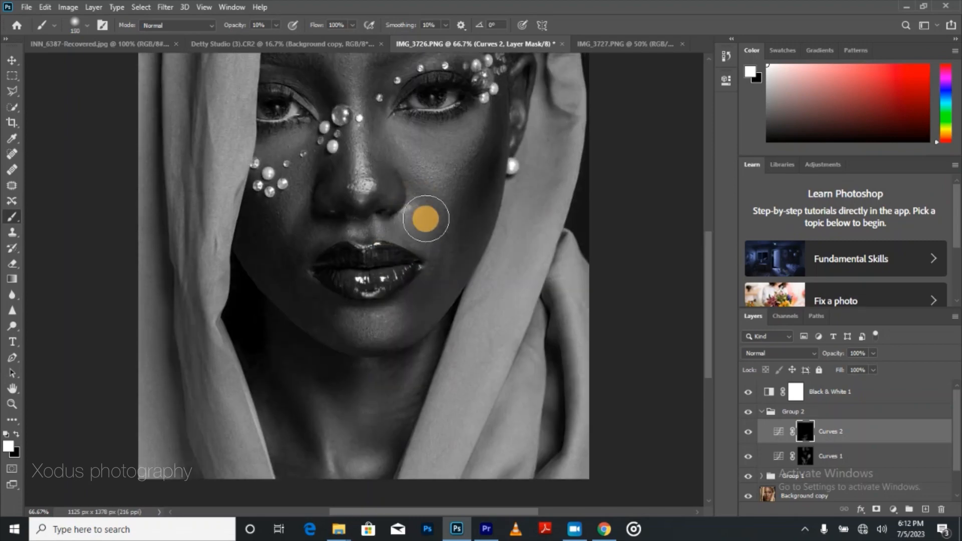
key("bracketright")
key("bracketright")
mouse_move(455, 187)
left_mouse_down()
mouse_move(425, 170)
mouse_move(476, 145)
mouse_move(475, 132)
mouse_move(456, 162)
mouse_move(441, 163)
mouse_move(441, 197)
mouse_move(431, 170)
left_mouse_up()
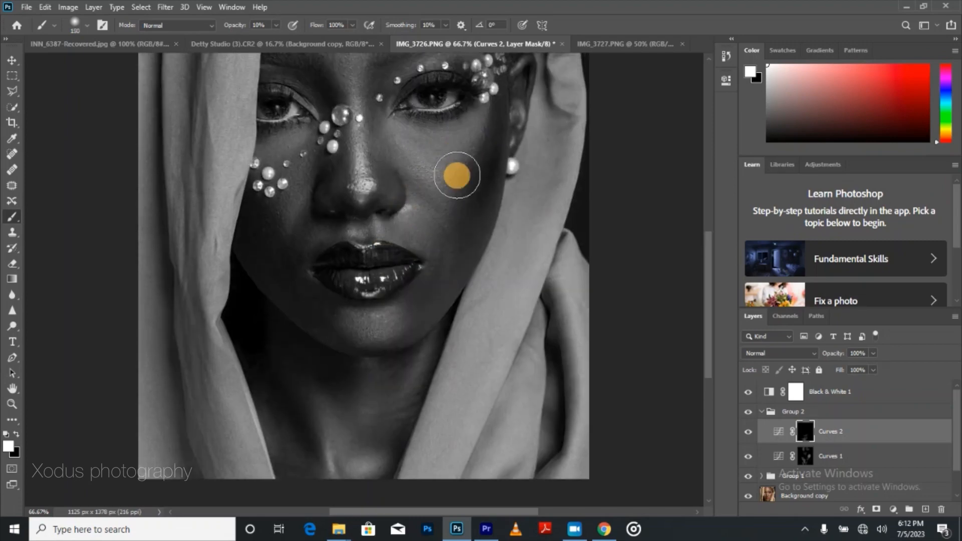
- Paint white on the Curves 2 mask under the scarf-side eye and along the nose with a smaller brush
key("bracketleft")
key("bracketleft")
mouse_move(279, 155)
left_mouse_down()
mouse_move(274, 199)
mouse_move(292, 216)
mouse_move(365, 180)
mouse_move(359, 117)
mouse_move(350, 185)
left_mouse_up()
key("bracketleft")
mouse_move(332, 232)
left_mouse_down()
mouse_move(404, 224)
mouse_move(386, 204)
mouse_move(350, 79)
mouse_move(340, 97)
mouse_move(382, 114)
mouse_move(362, 96)
mouse_move(346, 151)
mouse_move(382, 123)
mouse_move(386, 141)
mouse_move(354, 112)
mouse_move(320, 170)
mouse_move(332, 198)
mouse_move(374, 137)
mouse_move(333, 90)
mouse_move(363, 102)
mouse_move(402, 144)
mouse_move(347, 187)
left_mouse_up()
- Enlarge the brush to 150 px, hide the Black & White 1 layer and collapse Group 2
scroll(350, 78, "up", 2)
key("bracketright")
key("bracketright")
key("bracketright")
scroll(350, 100, "up", 2)
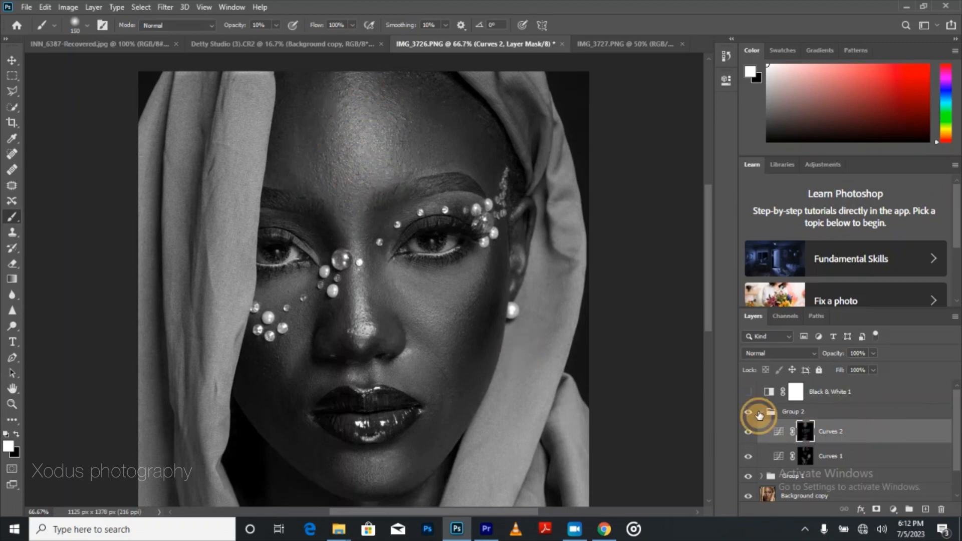
left_click(749, 405)
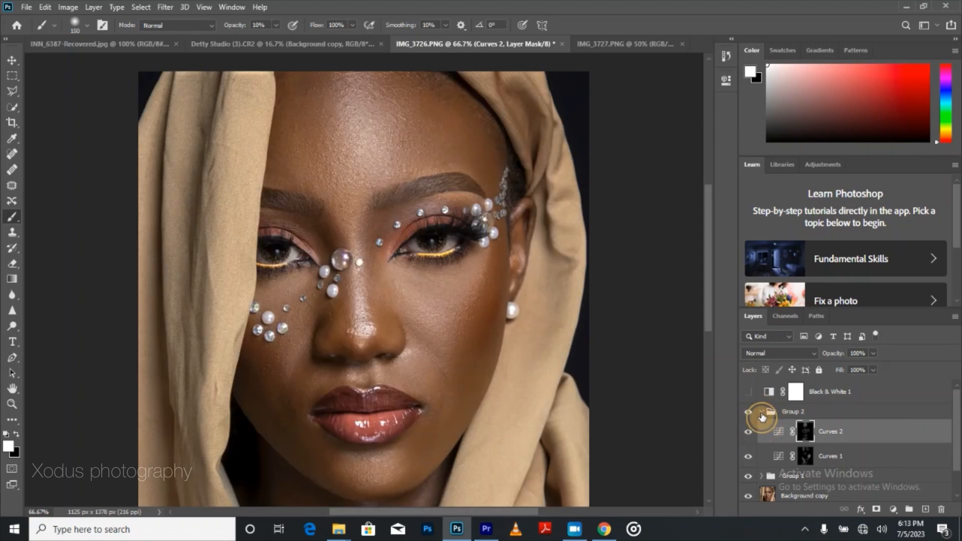
left_click(762, 415)
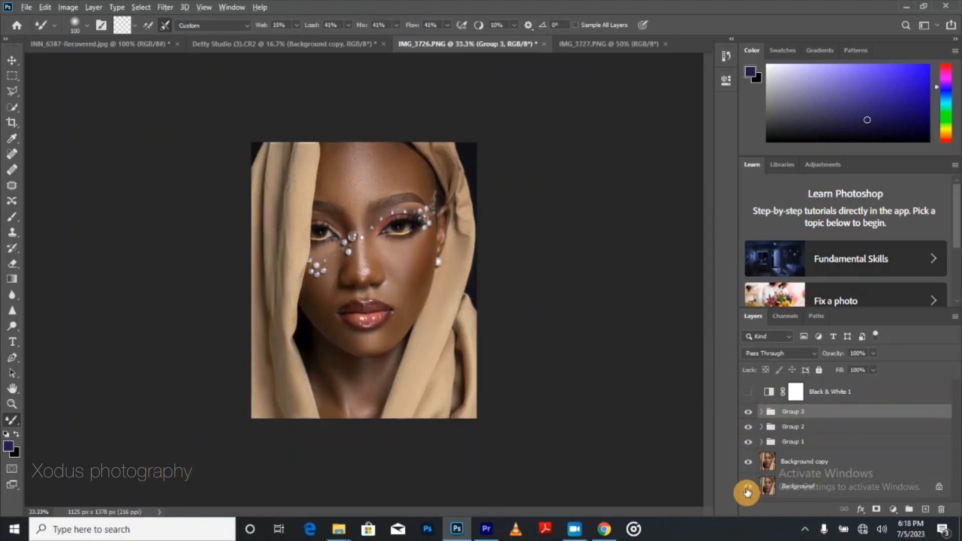
- Compare the retouched portrait with the original by isolating the Background layer and restoring all visible layers
left_click(749, 487, "alt")
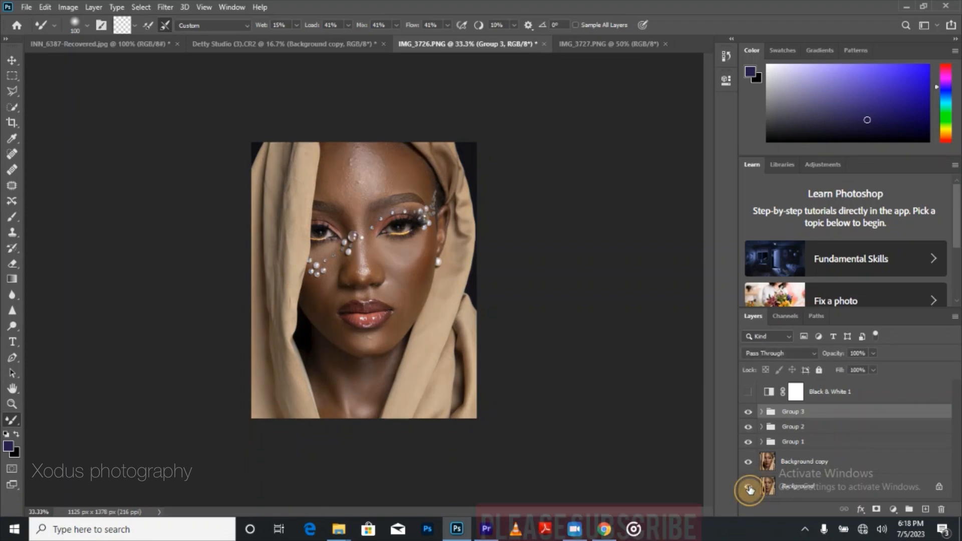
left_click(750, 488, "alt")
left_click(749, 489, "alt")
left_click(749, 488, "alt")
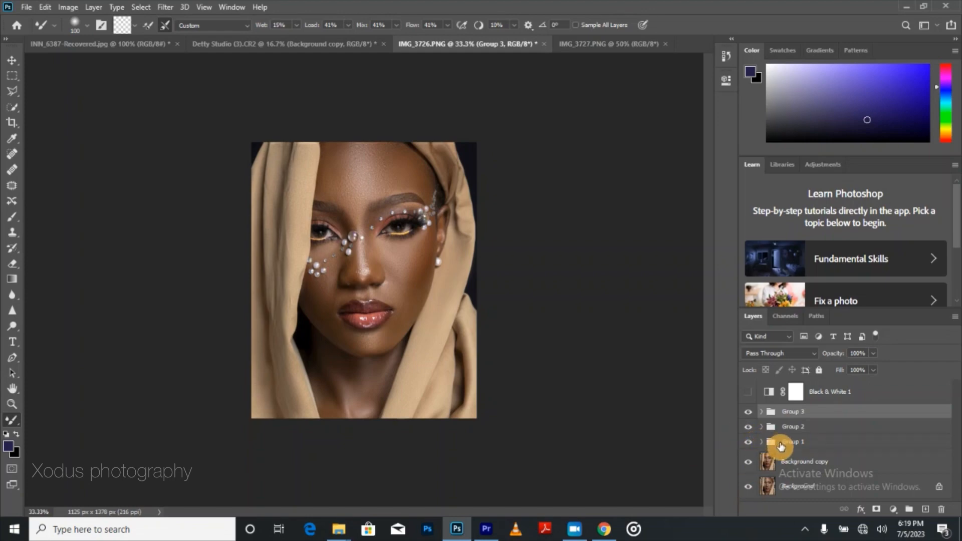
- Add a Selective Color adjustment layer above Group 3, reduce Cyan in the Reds and fine-tune their Yellow
left_click(892, 509)
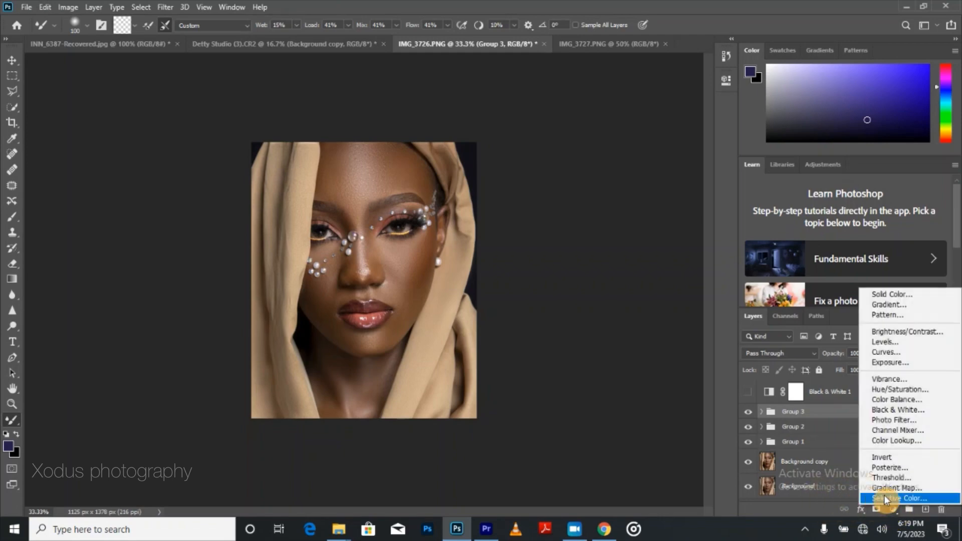
left_click(911, 497)
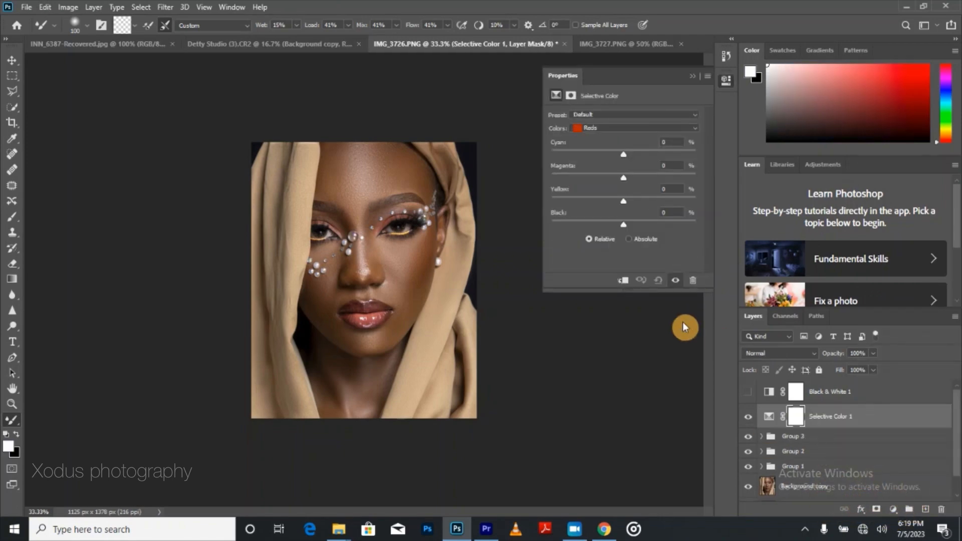
left_click_drag(624, 154, 616, 152)
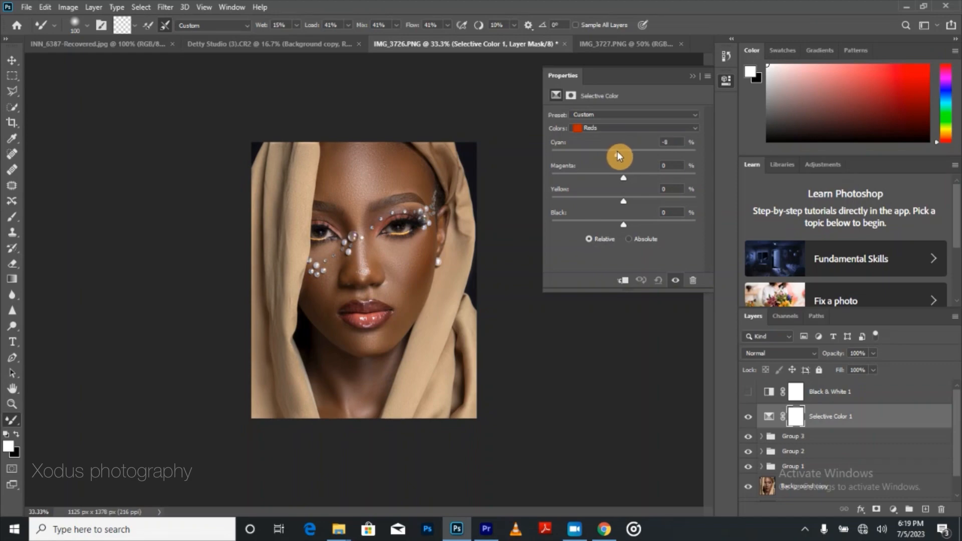
left_click_drag(616, 151, 610, 151)
left_click_drag(624, 200, 623, 200)
left_click_drag(616, 199, 621, 176)
- Set the Selective Color Yellows to Cyan -20 and Yellow +6, and raise their Black slightly
left_click(613, 129)
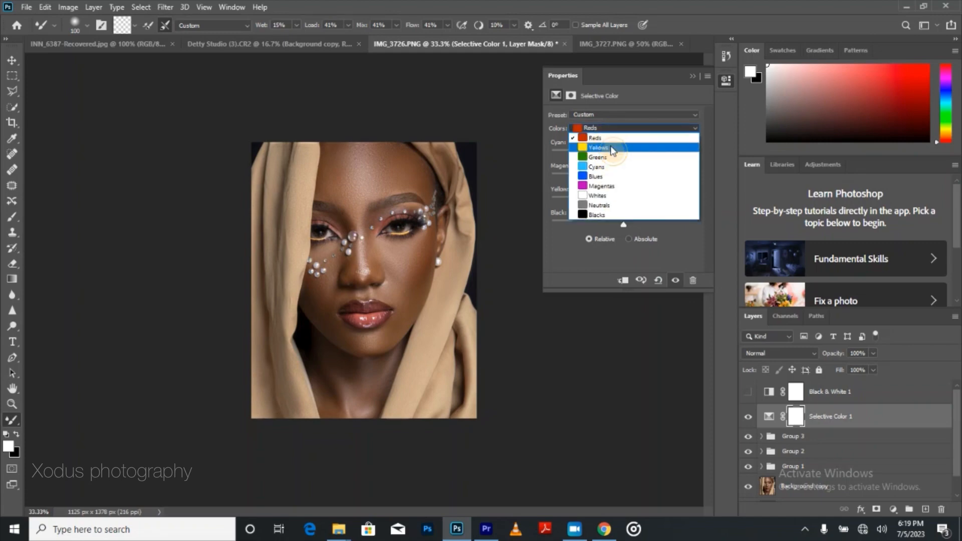
left_click(612, 148)
left_click_drag(622, 155, 597, 159)
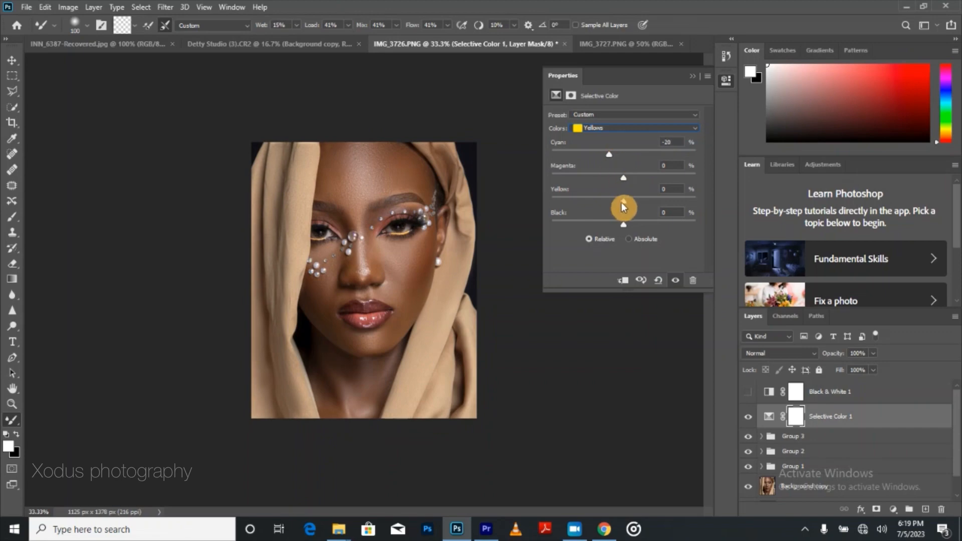
left_click_drag(621, 202, 632, 224)
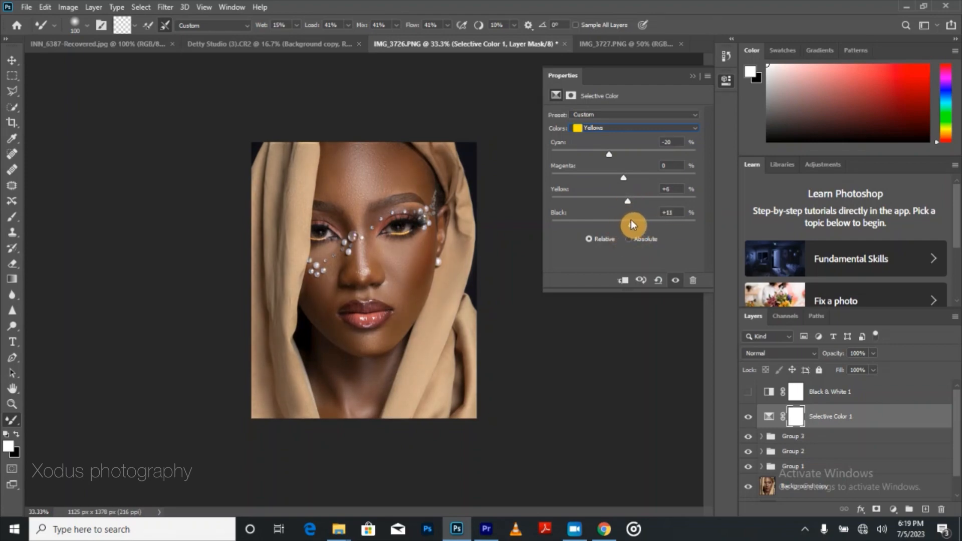
- Set the Selective Color Magentas to Cyan +17, Magenta -8, Yellow -40 and Black +33
left_click(610, 135)
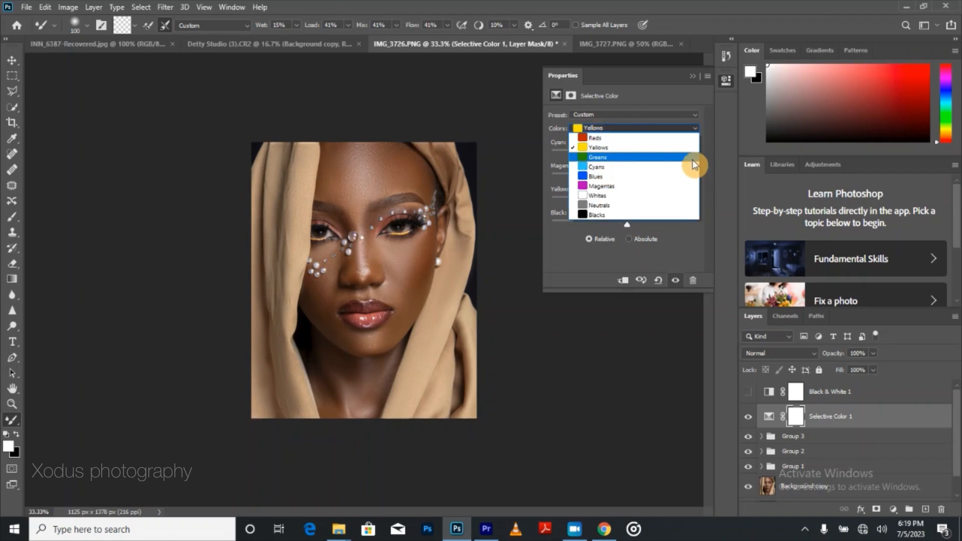
left_click(600, 186)
left_click_drag(622, 155, 611, 155)
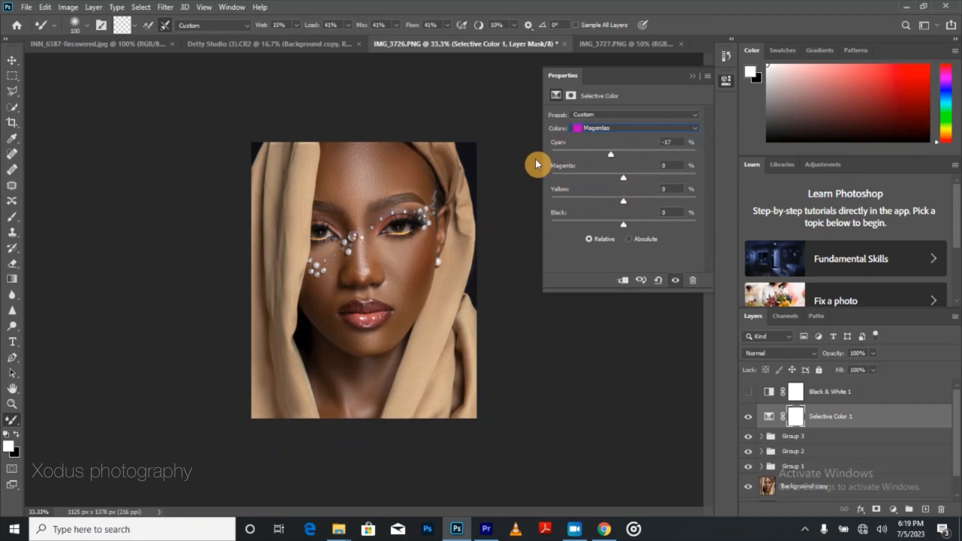
left_click_drag(694, 170, 557, 180)
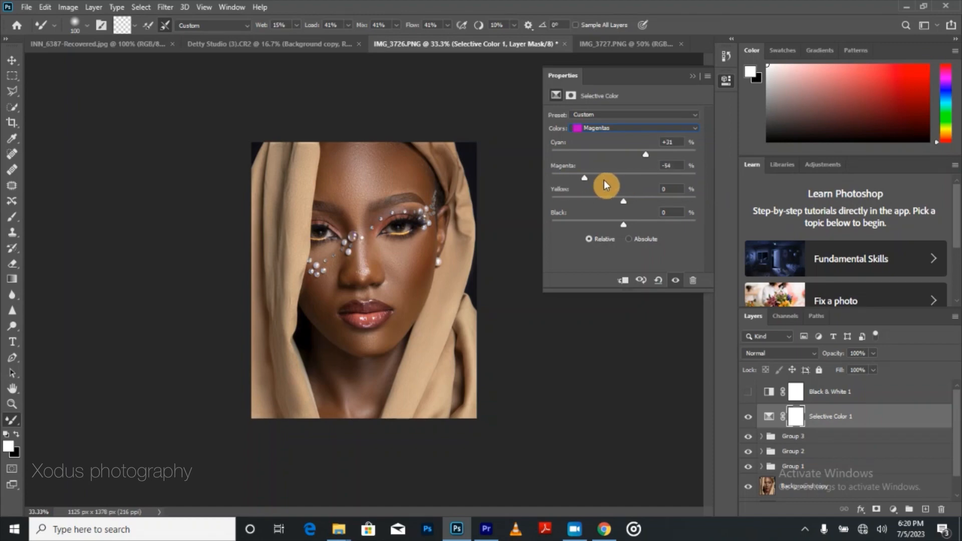
left_click_drag(623, 204, 578, 228)
left_click_drag(638, 156, 630, 156)
left_click_drag(572, 202, 647, 229)
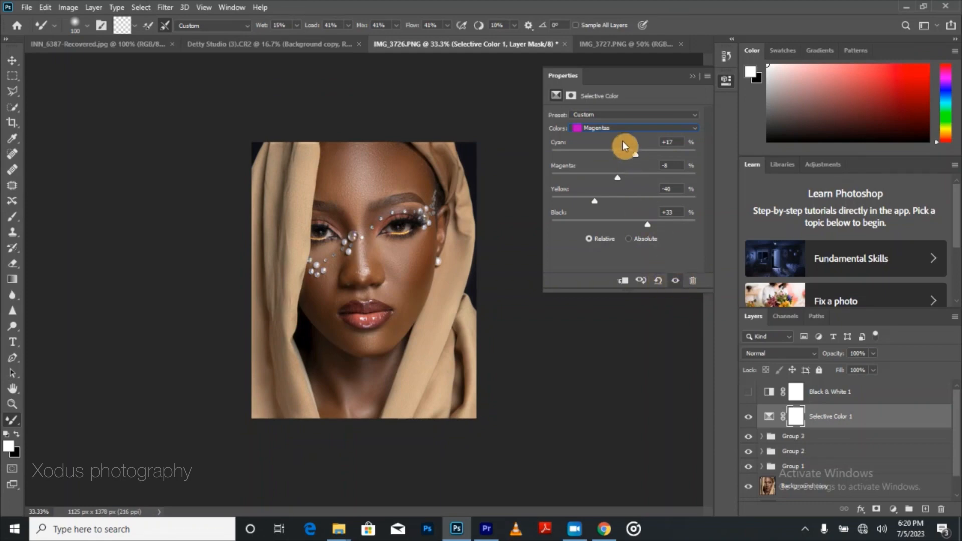
- Set Magenta to -48 for the Selective Color Whites, and Cyan to -5 and Yellow to +3 for the Neutrals
left_click(609, 129)
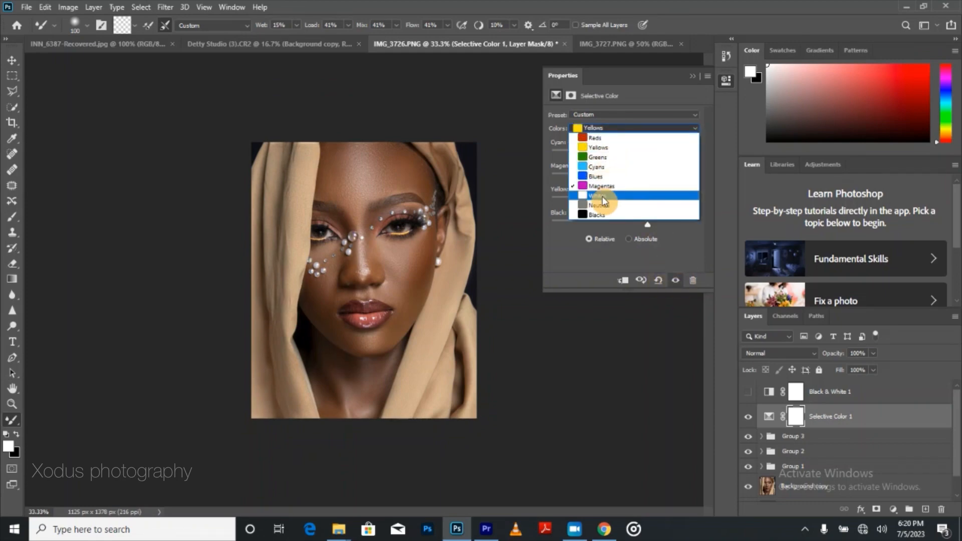
left_click(602, 195)
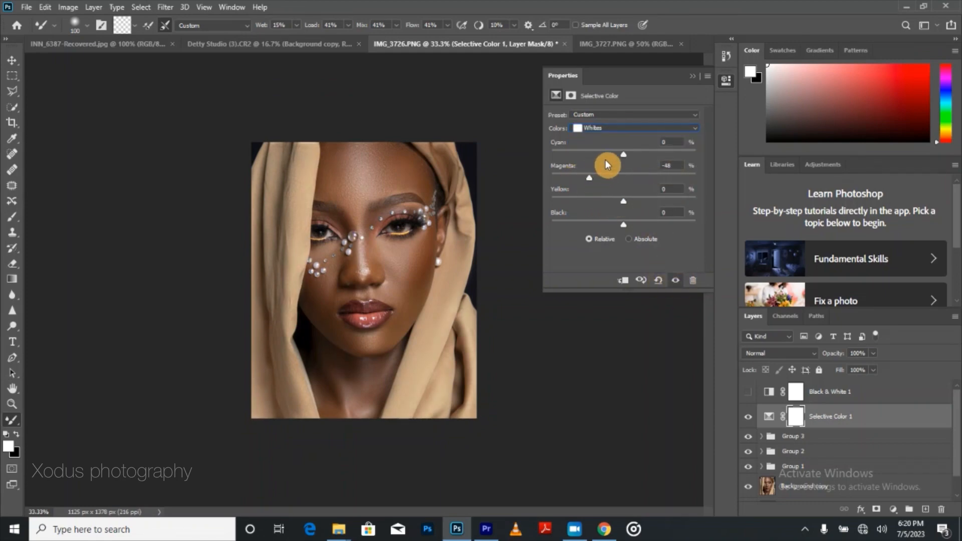
left_click(614, 132)
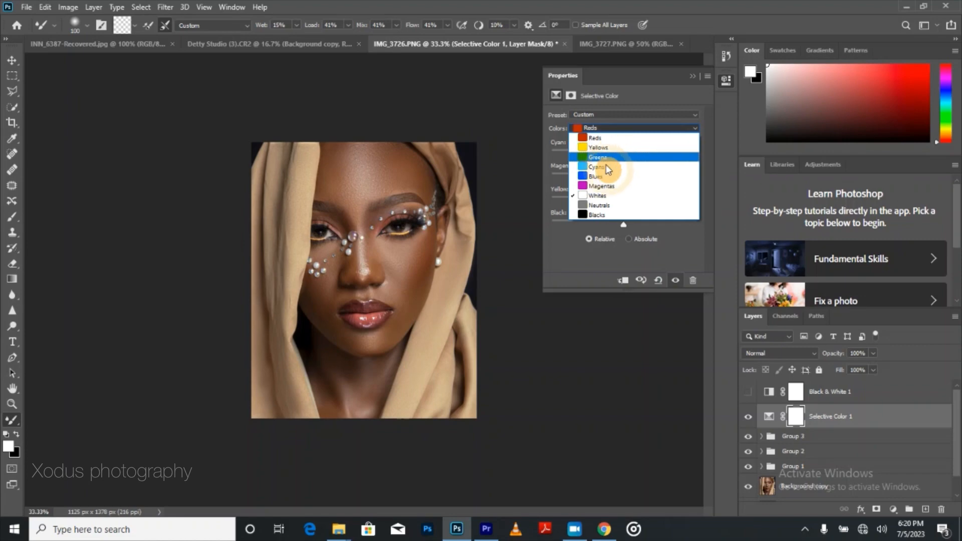
left_click(609, 201)
left_click_drag(623, 152, 622, 154)
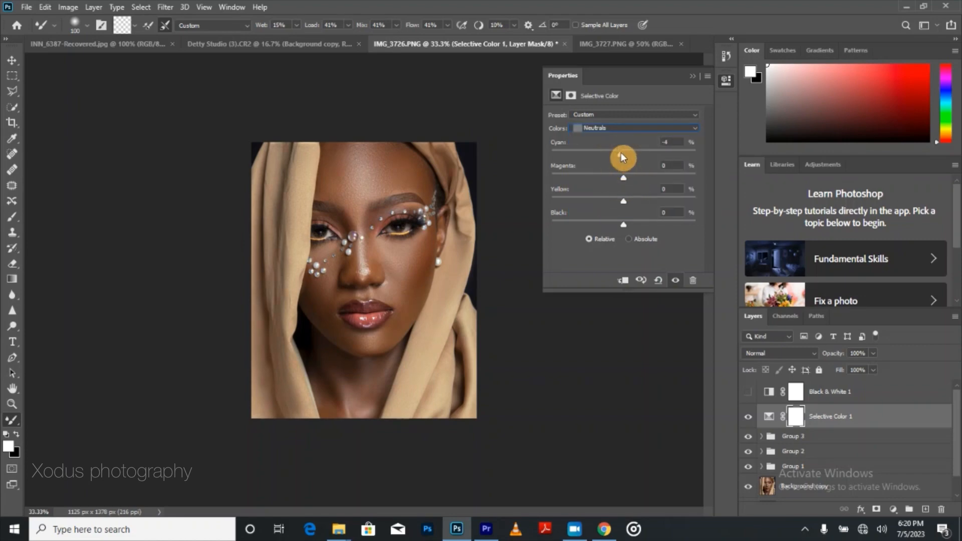
left_click_drag(624, 202, 625, 203)
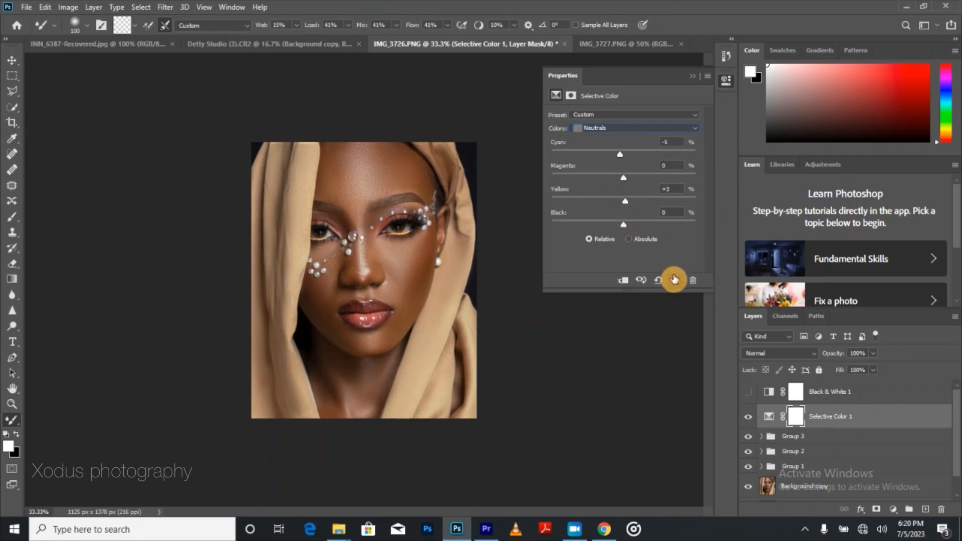
- Check the image with and without Selective Color 1, then reduce the layer's opacity to 51%
left_click(675, 280)
left_click(676, 281)
left_click(692, 76)
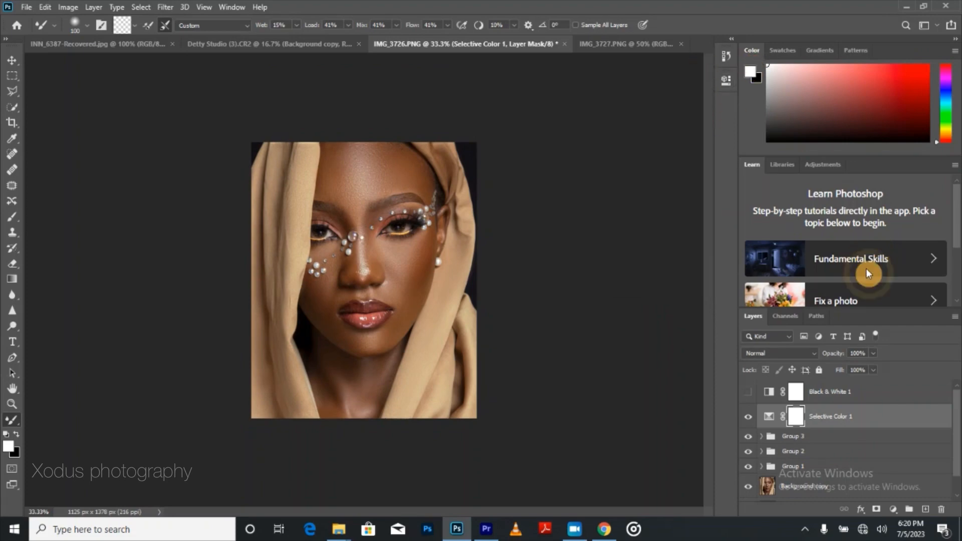
left_click(874, 354)
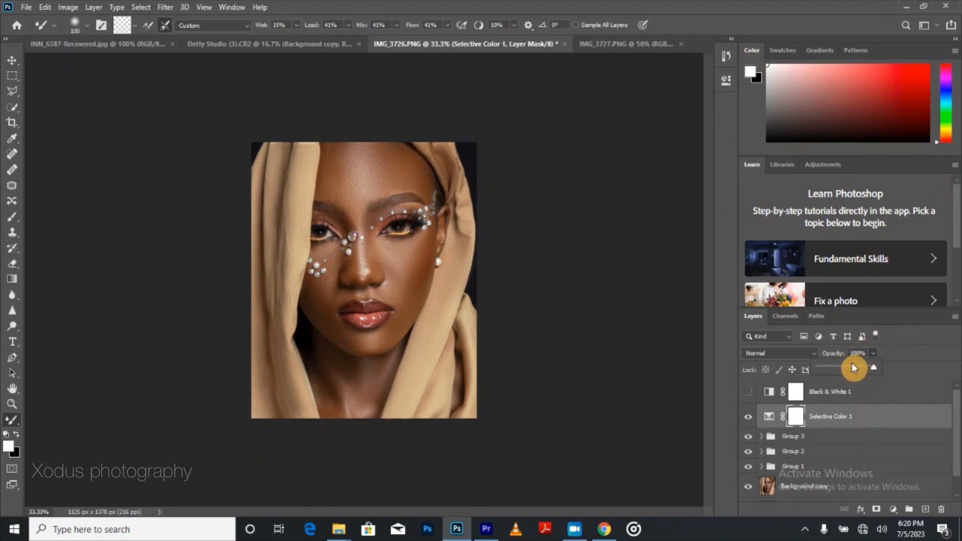
left_click_drag(851, 368, 849, 367)
- Add a Color Balance adjustment layer and set its Shadows to Cyan-Red +3 and Yellow-Blue +2
left_click(891, 510)
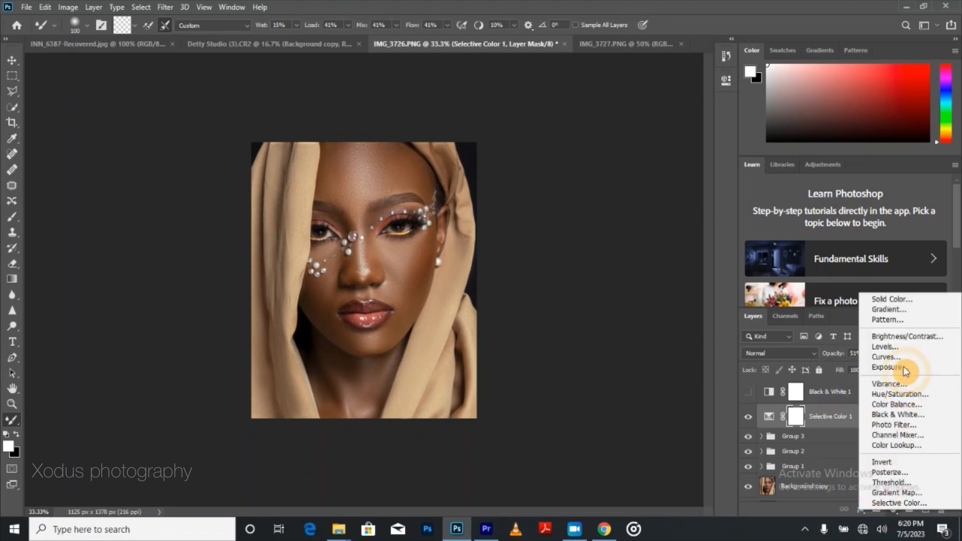
left_click(897, 404)
left_click(601, 119)
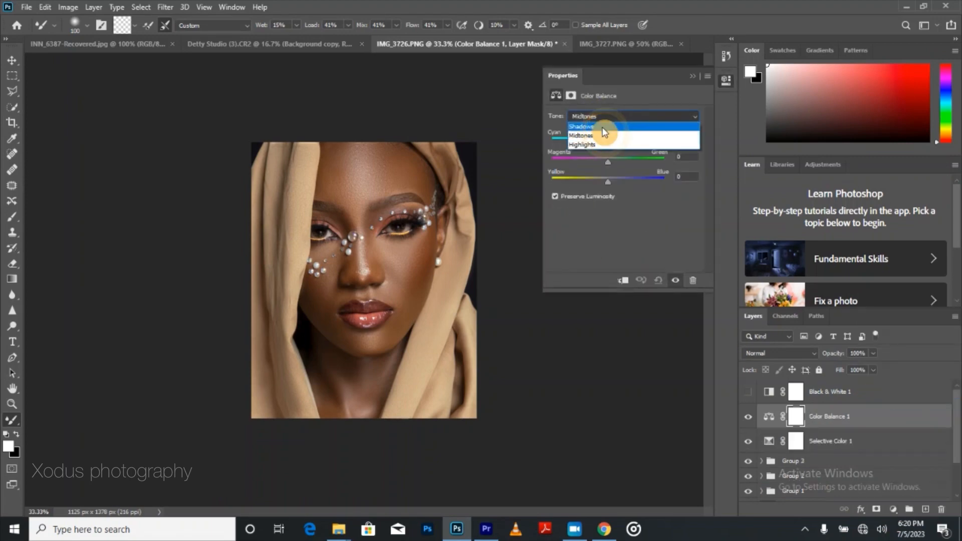
left_click(612, 146)
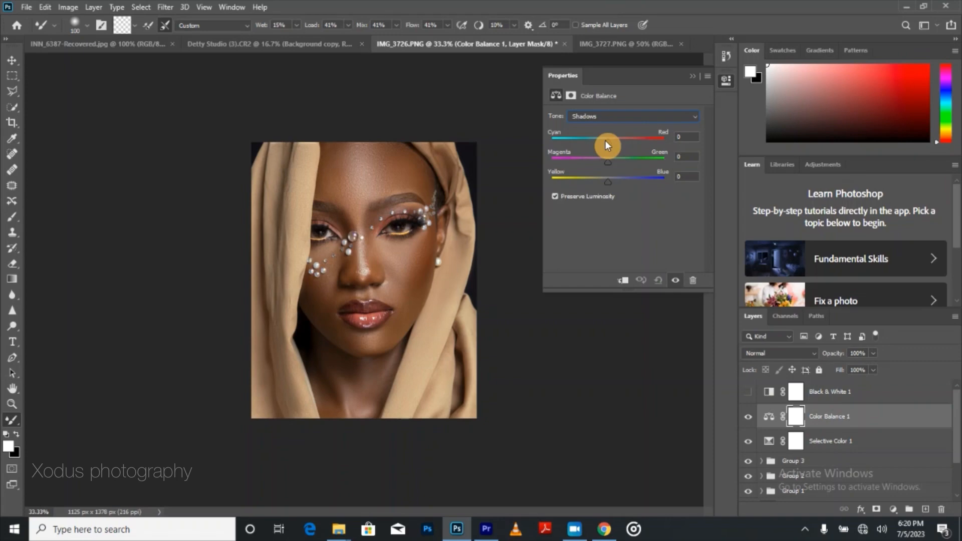
left_click(610, 183)
left_click_drag(610, 182, 604, 178)
left_click_drag(610, 145, 613, 148)
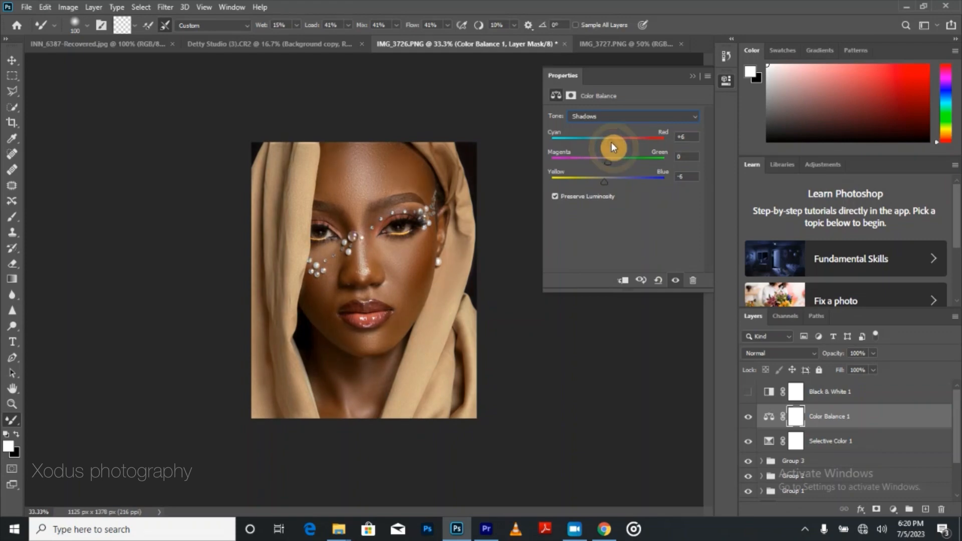
left_click(610, 182)
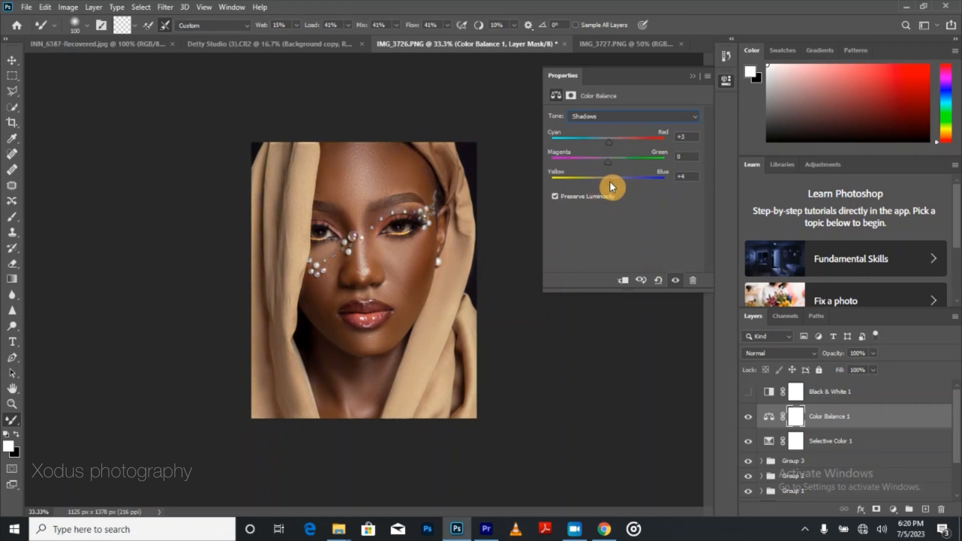
left_click_drag(610, 181, 609, 182)
- Shift the Color Balance Highlights toward cyan and adjust their Yellow-Blue balance
left_click(595, 118)
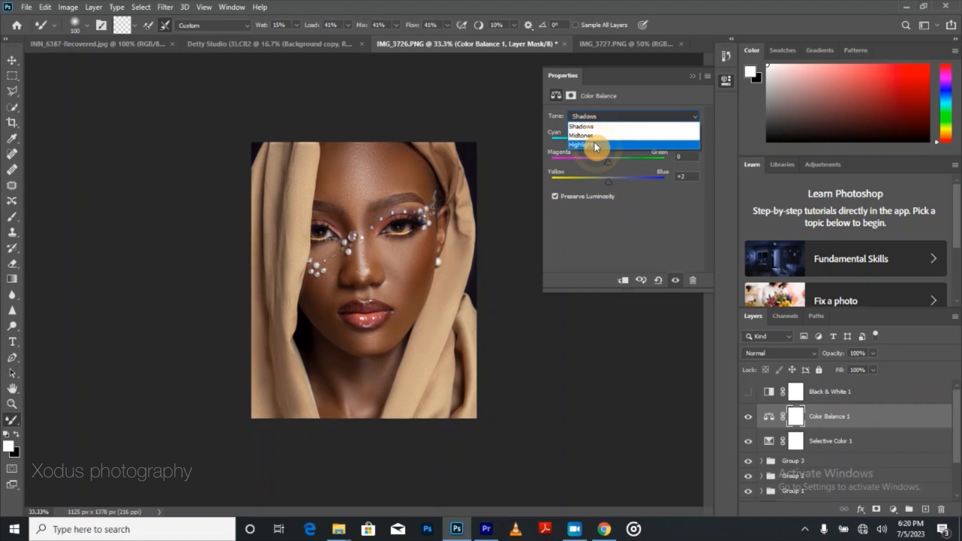
left_click(594, 142)
left_click_drag(607, 144, 599, 143)
left_click(604, 152)
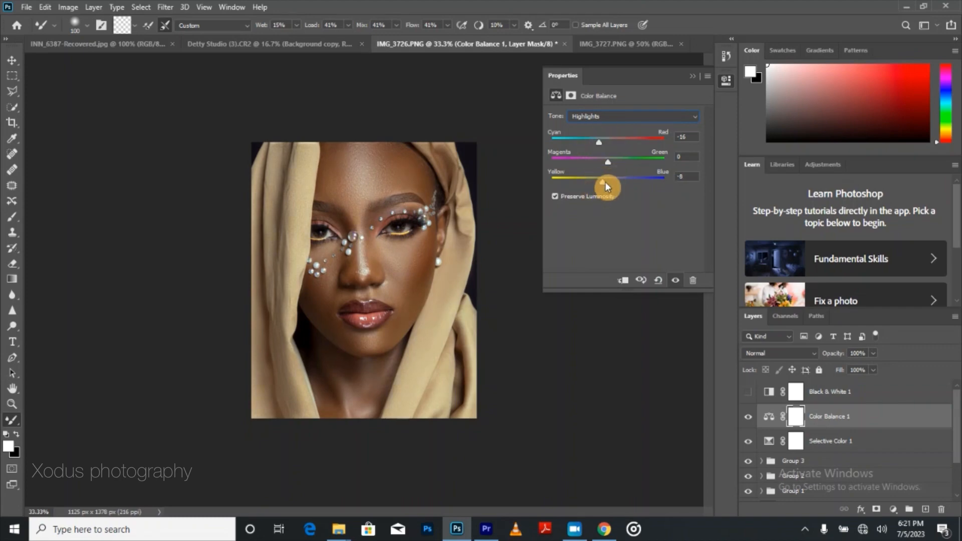
left_click_drag(605, 182, 612, 182)
- Shift the Color Balance Midtones slightly toward red and set their Yellow-Blue value to -2
left_click(604, 125)
left_click(610, 136)
left_click_drag(610, 141, 611, 142)
left_click_drag(605, 181, 604, 180)
- Recheck the Cyan-Red and Yellow-Blue settings of the Color Balance Shadows
left_click(600, 124)
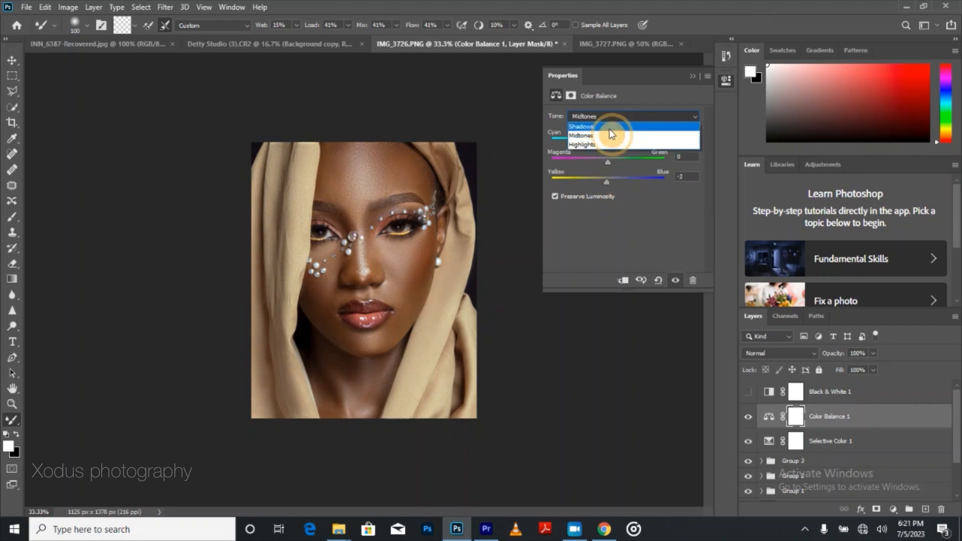
left_click(608, 132)
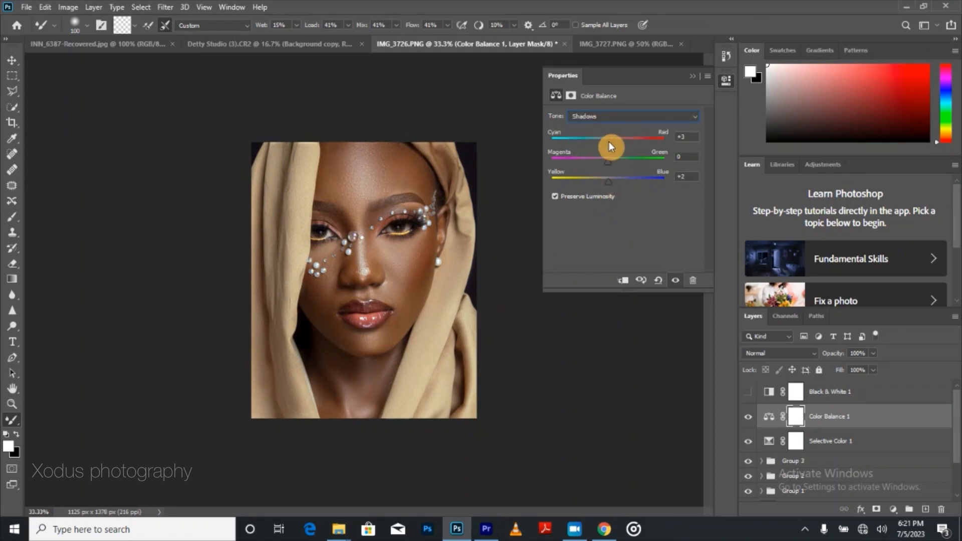
left_click_drag(610, 146, 611, 150)
left_click_drag(609, 181, 609, 180)
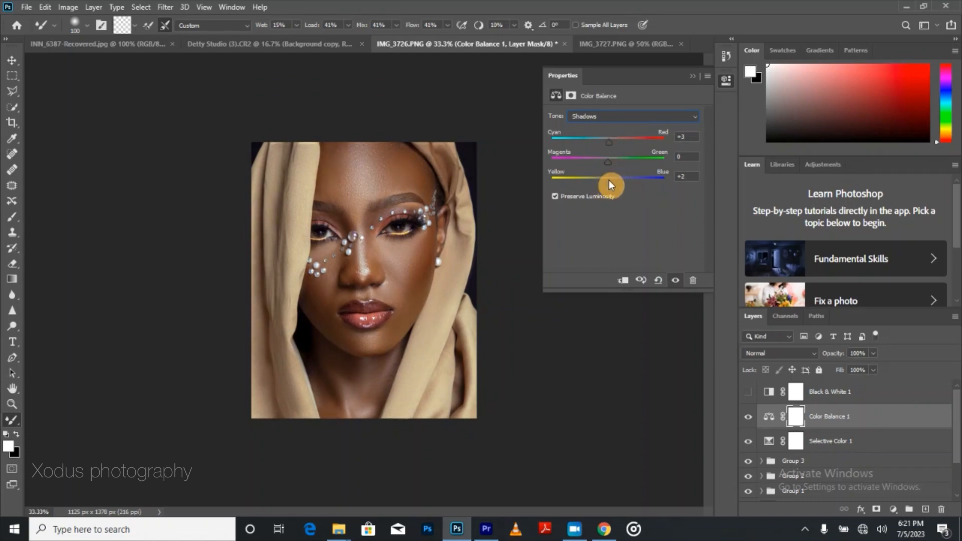
- Compare the image with and without Color Balance 1, then reduce the layer's opacity to 50%
left_click(677, 282)
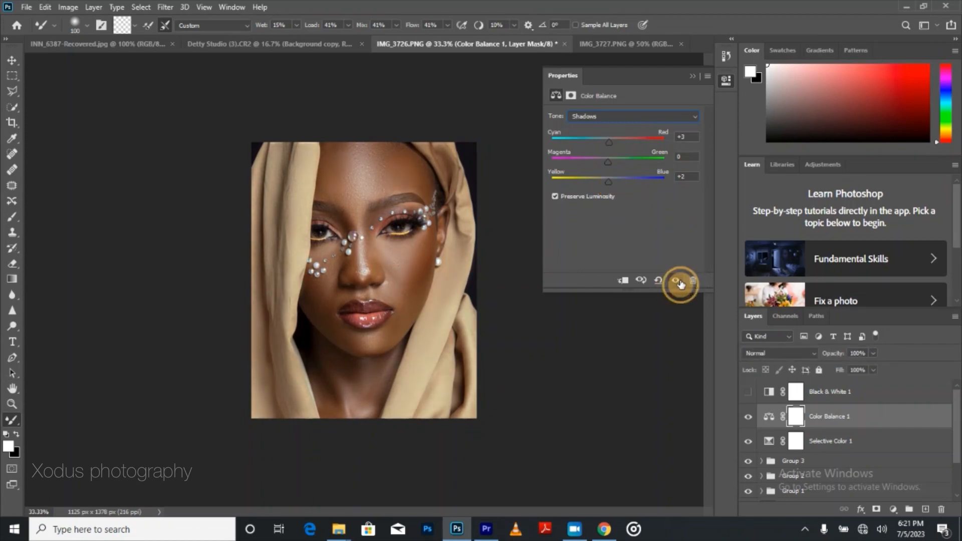
left_click(677, 282)
left_click(675, 280)
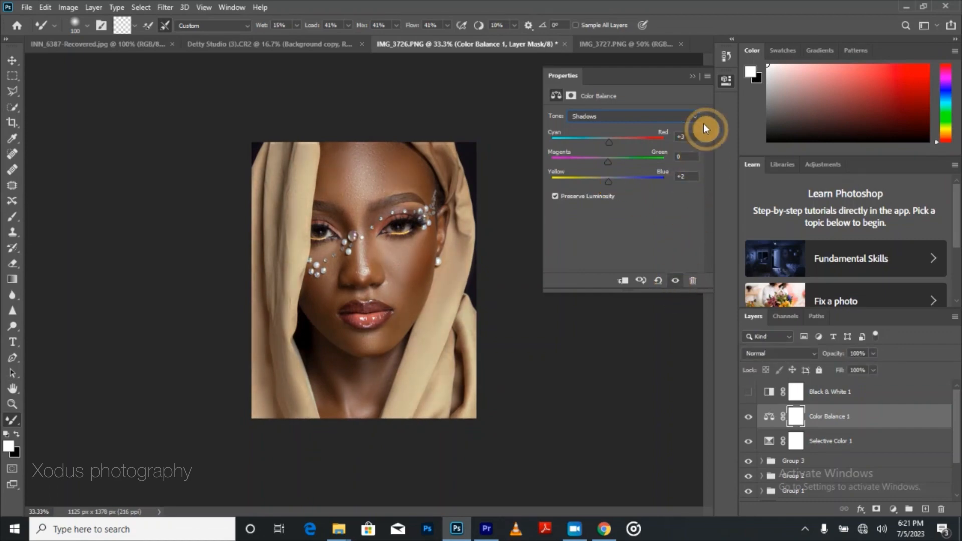
left_click(694, 83)
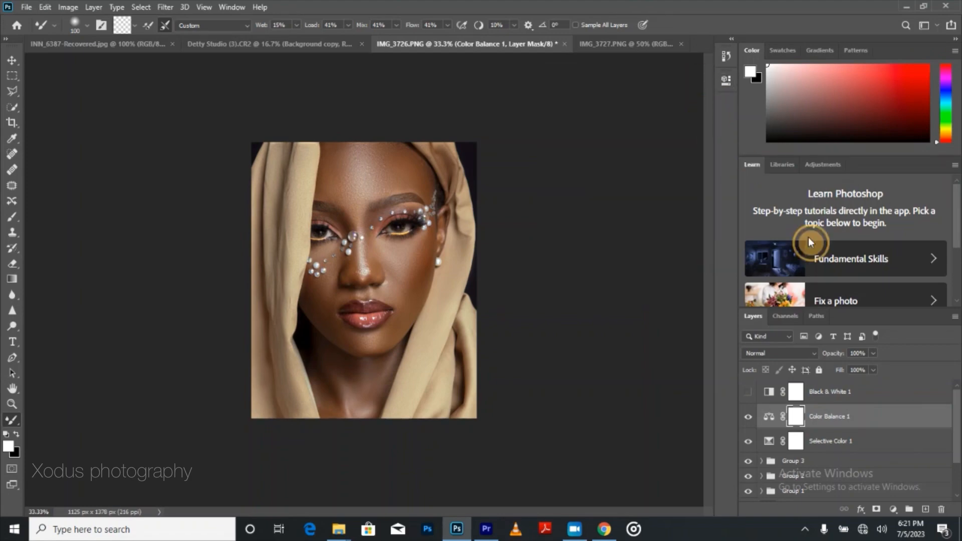
left_click(873, 354)
left_click_drag(845, 368, 846, 367)
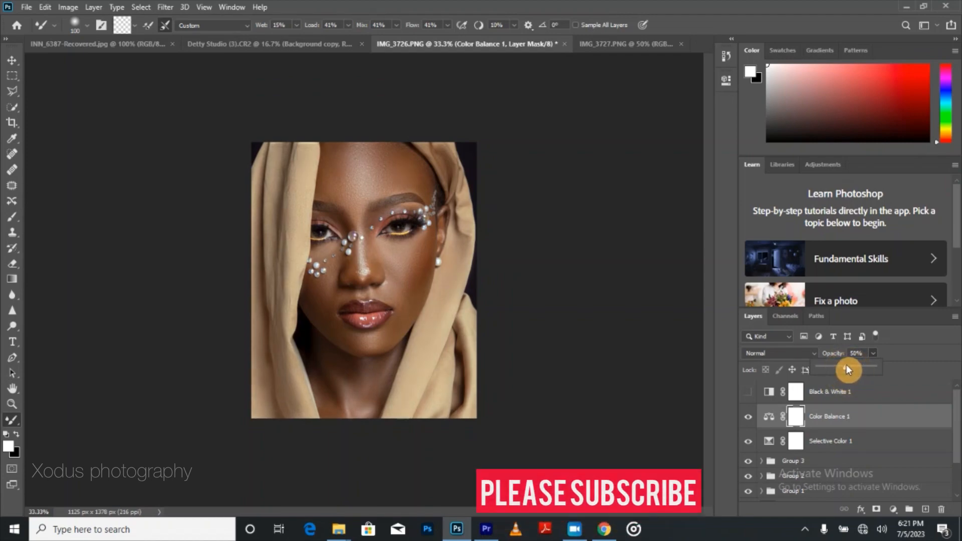
- Add a Channel Mixer adjustment layer and set its Red output channel to Red +102, Green +5 and Blue -10
left_click(890, 509)
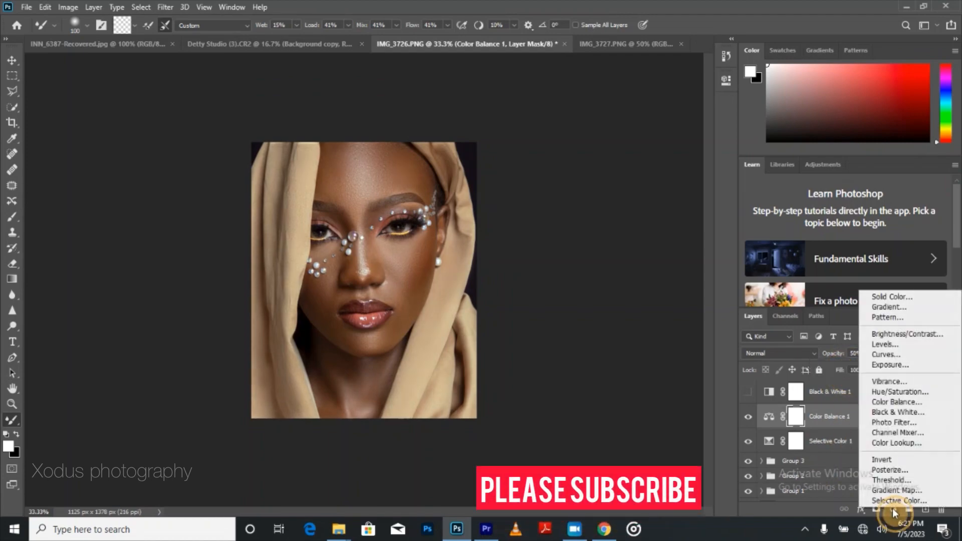
left_click(894, 434)
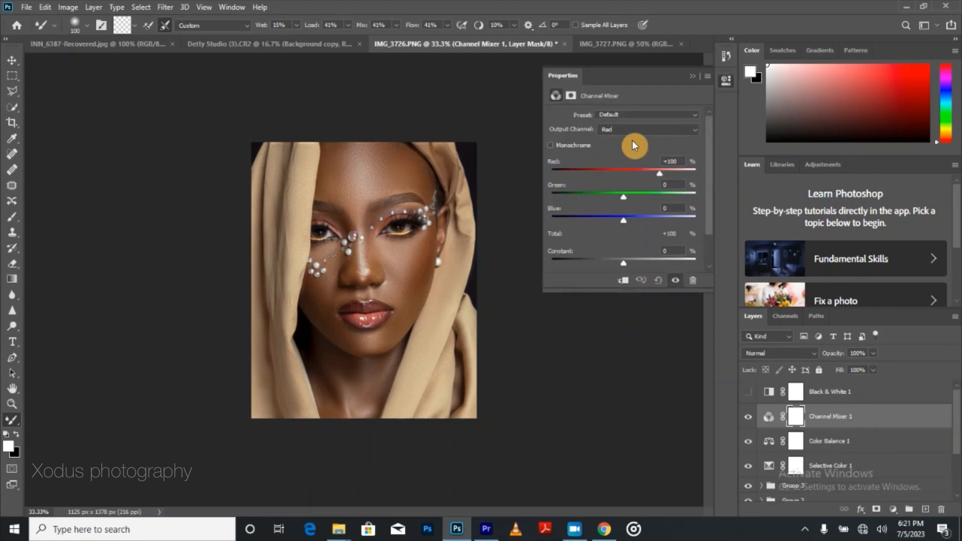
left_click(626, 128)
left_click(627, 128)
left_click_drag(658, 171, 660, 173)
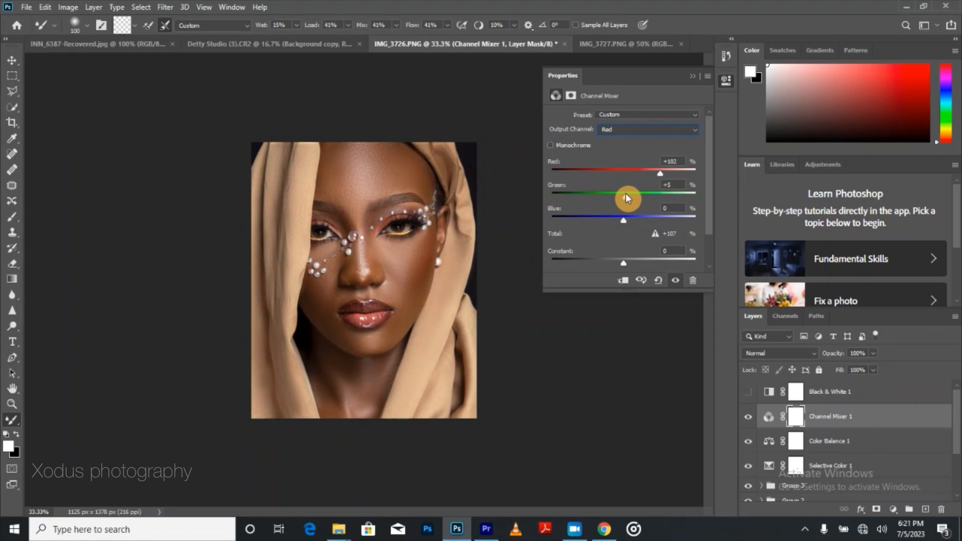
left_click_drag(623, 219, 620, 222)
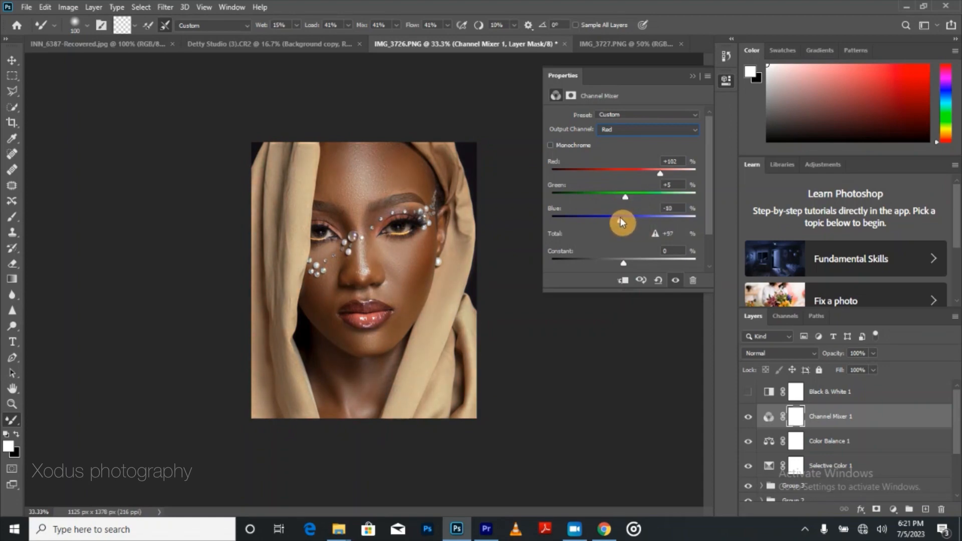
- Set the Channel Mixer's Green output channel to Red -7, Green +102 and Blue +10
left_click(623, 128)
left_click(622, 149)
left_click_drag(624, 171, 621, 170)
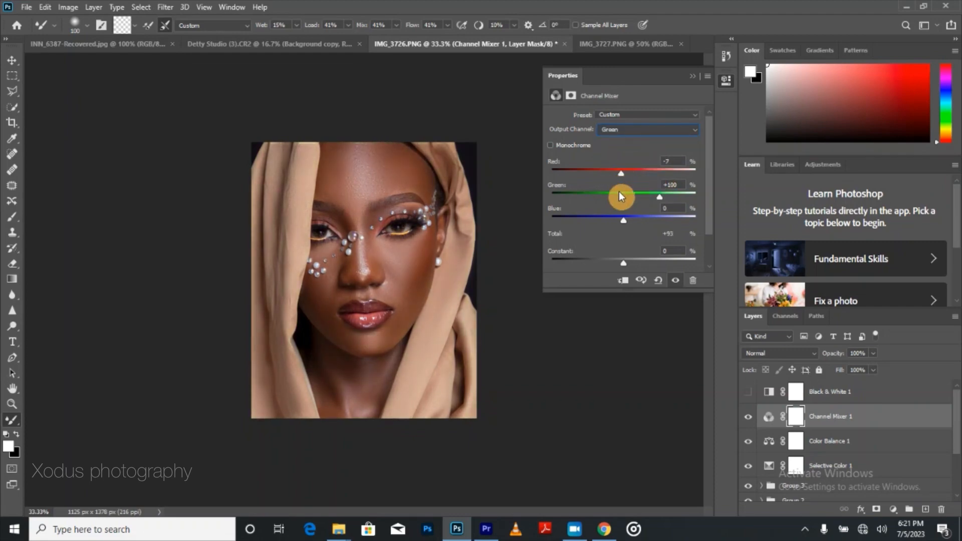
left_click_drag(660, 196, 626, 219)
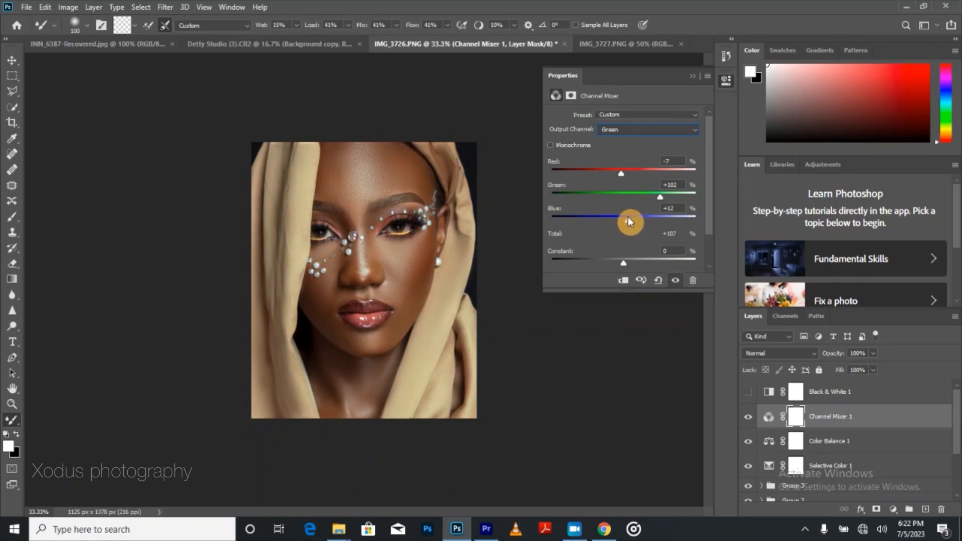
- Set the Channel Mixer's Blue output channel to Red -3, Green +7 and Blue +85
left_click(626, 129)
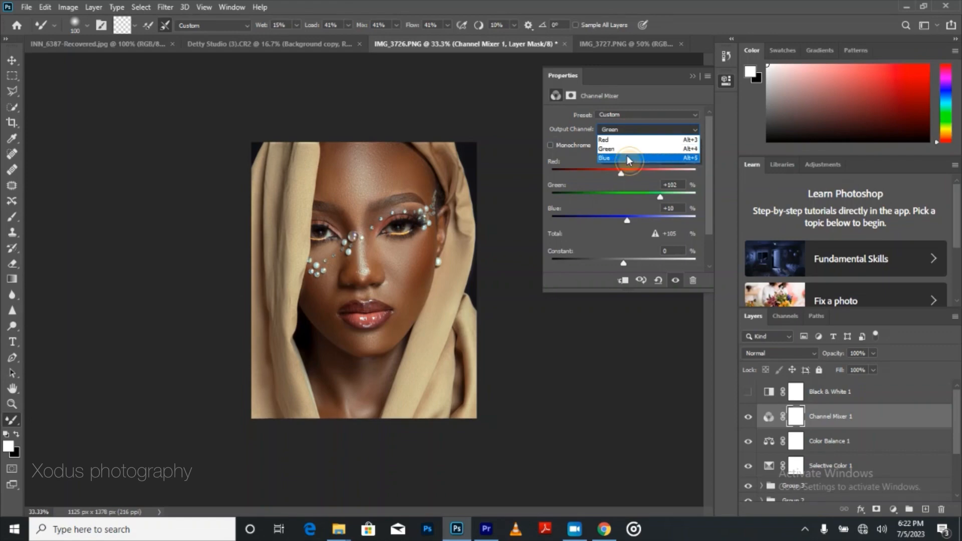
left_click(626, 156)
left_click_drag(623, 173, 655, 220)
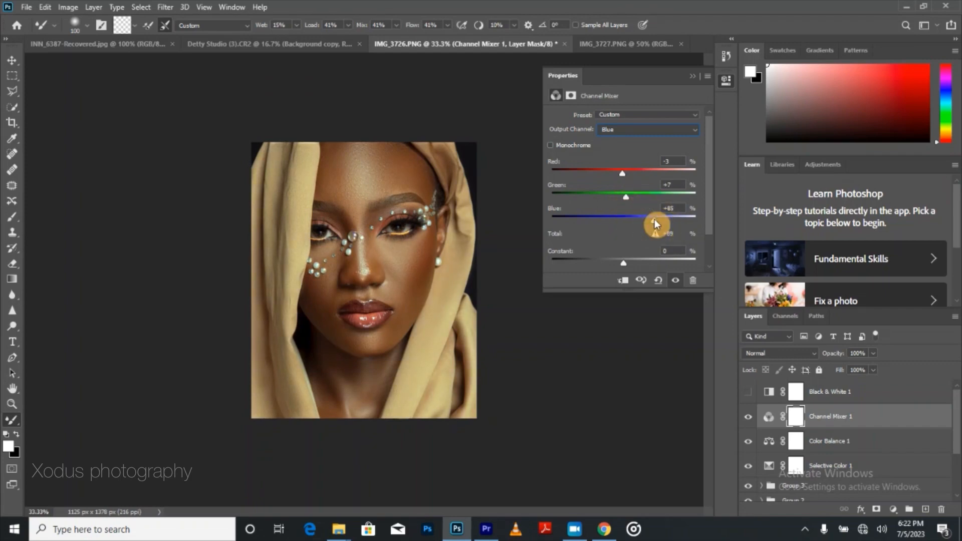
- Return to the Channel Mixer's Red output channel and lower its Blue value to -13
left_click(624, 130)
left_click(624, 139)
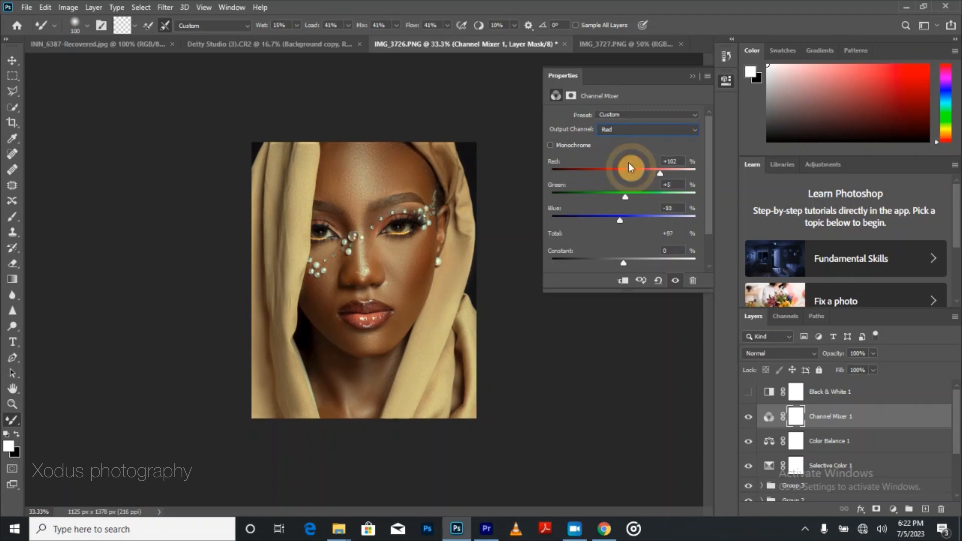
left_click_drag(660, 172, 657, 175)
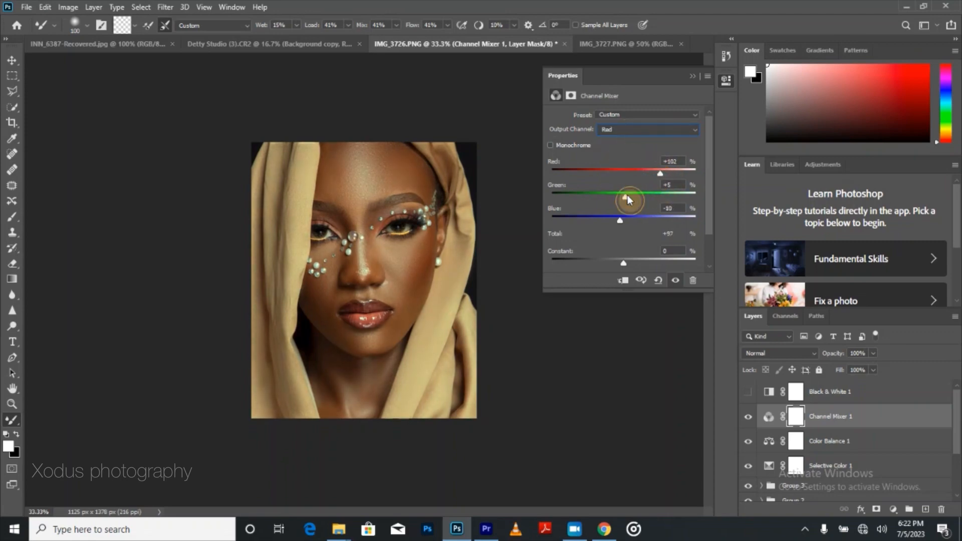
left_click_drag(627, 197, 619, 221)
- Compare the image with and without Channel Mixer 1, then reduce the layer's opacity to about 61%
left_click(675, 280)
left_click(675, 281)
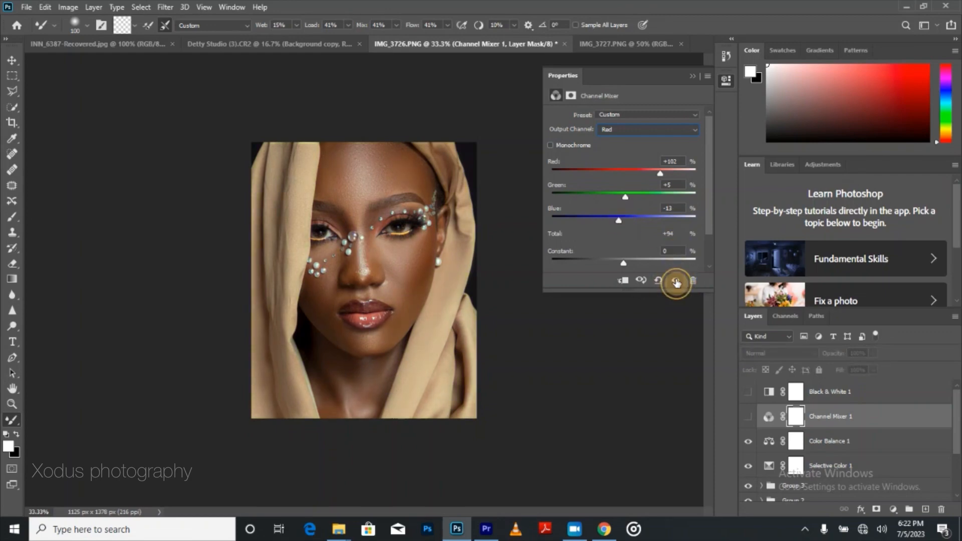
left_click(686, 75)
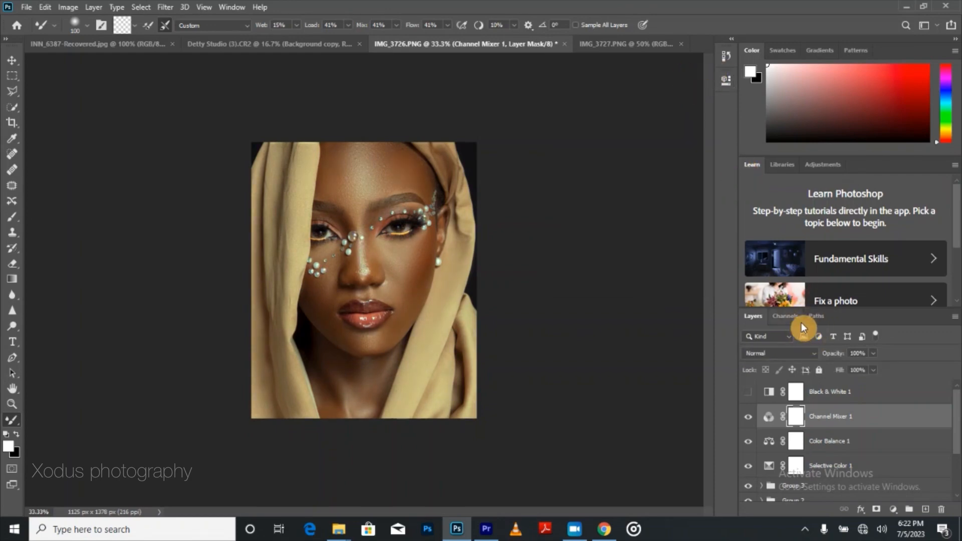
left_click(872, 353)
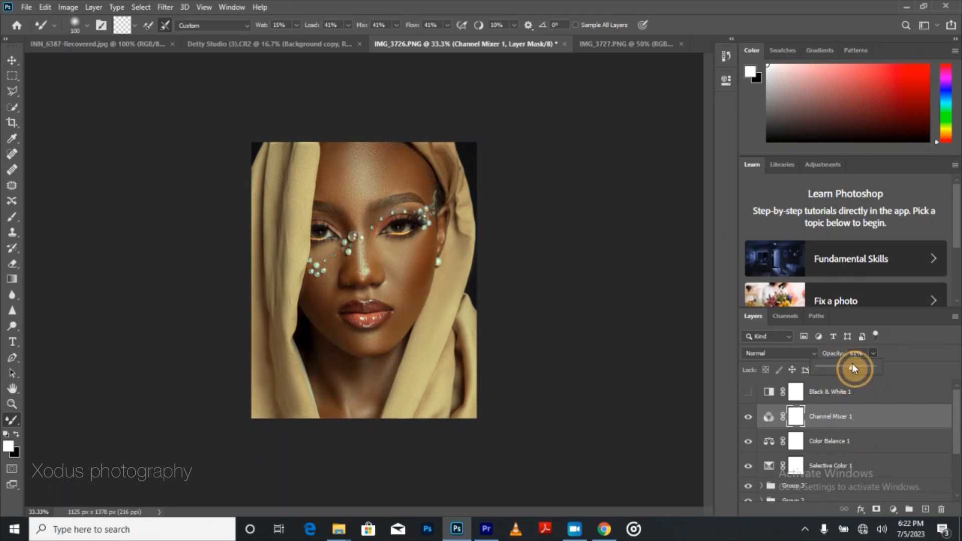
- Add a Photo Filter adjustment layer with Warming Filter (85) and lower its density to a faint level
left_click(893, 509)
left_click(896, 422)
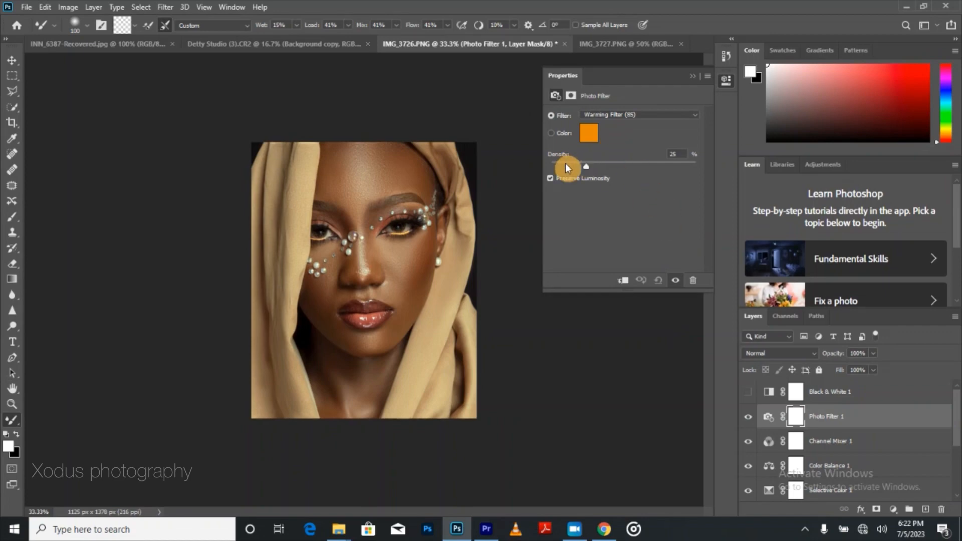
left_click(565, 166)
left_click_drag(559, 164, 558, 163)
left_click(695, 76)
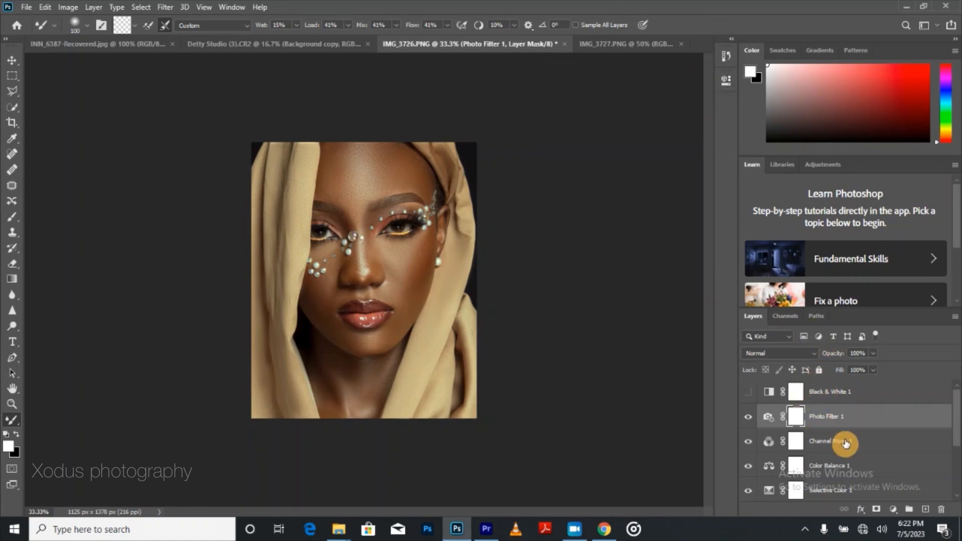
- Add a second Selective Color layer and set its Reds to Cyan +16 and Yellow -16, raising Magenta slightly
left_click(890, 510)
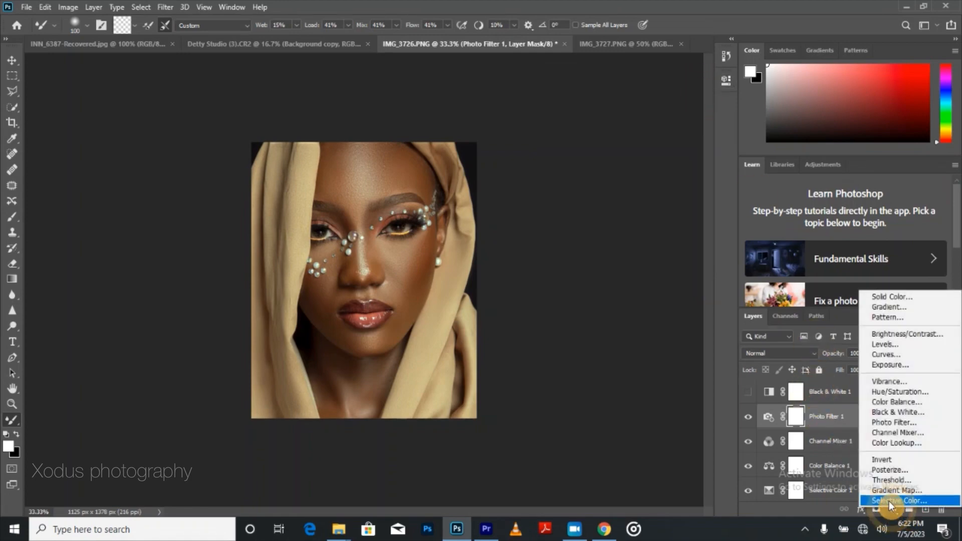
left_click(889, 500)
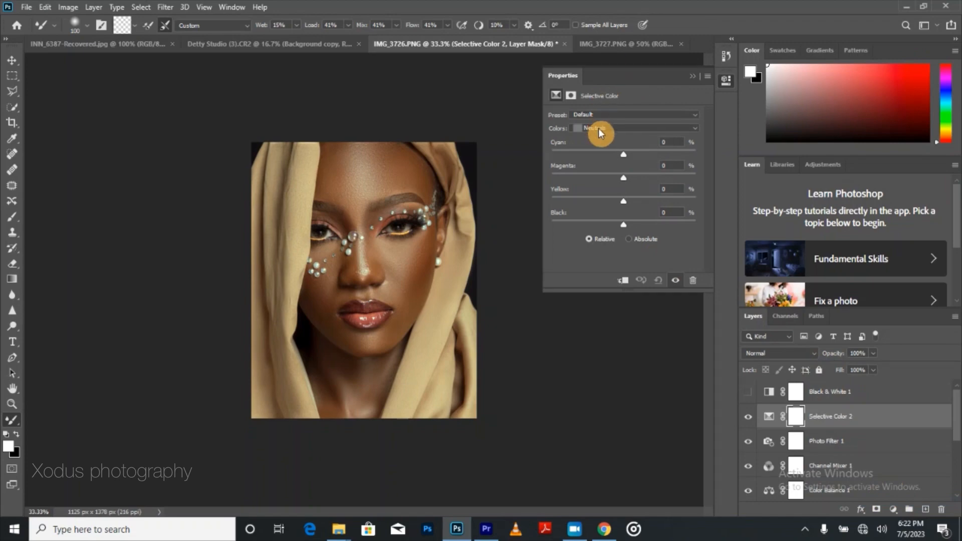
left_click(599, 128)
left_click(601, 133)
mouse_move(624, 151)
left_mouse_down()
mouse_move(645, 153)
mouse_move(635, 154)
left_mouse_up()
left_click_drag(624, 202, 609, 201)
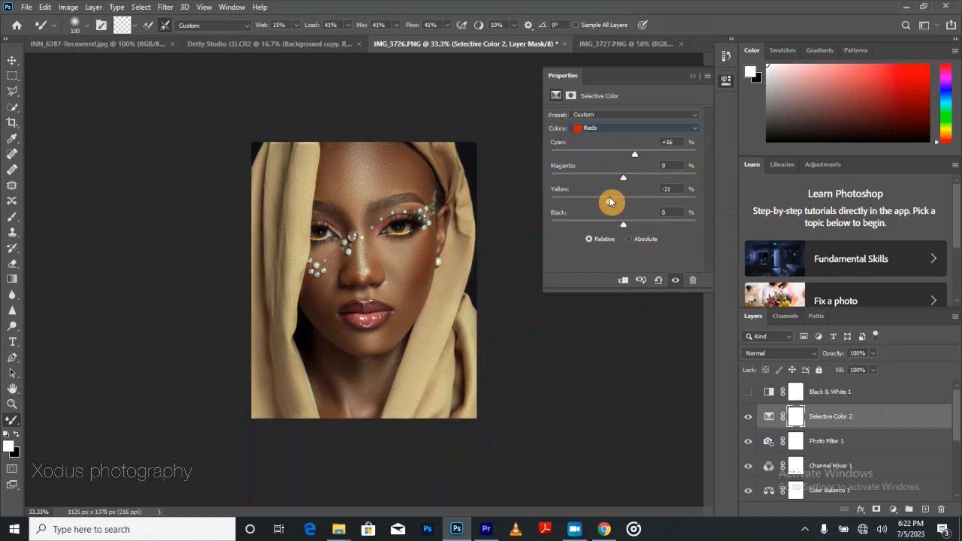
left_click_drag(613, 202, 626, 180)
- Set the Yellows in Selective Color 2 to Cyan +16 and Yellow -13, and lower their Magenta
left_click(600, 128)
left_click(603, 138)
mouse_move(624, 152)
left_mouse_down()
mouse_move(611, 152)
mouse_move(650, 153)
mouse_move(614, 155)
mouse_move(637, 162)
left_mouse_up()
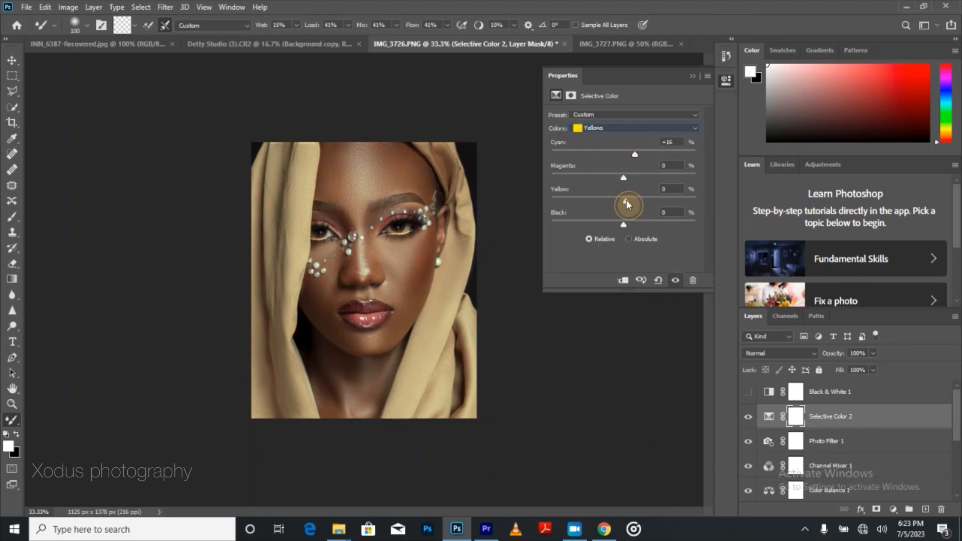
left_click_drag(624, 201, 609, 176)
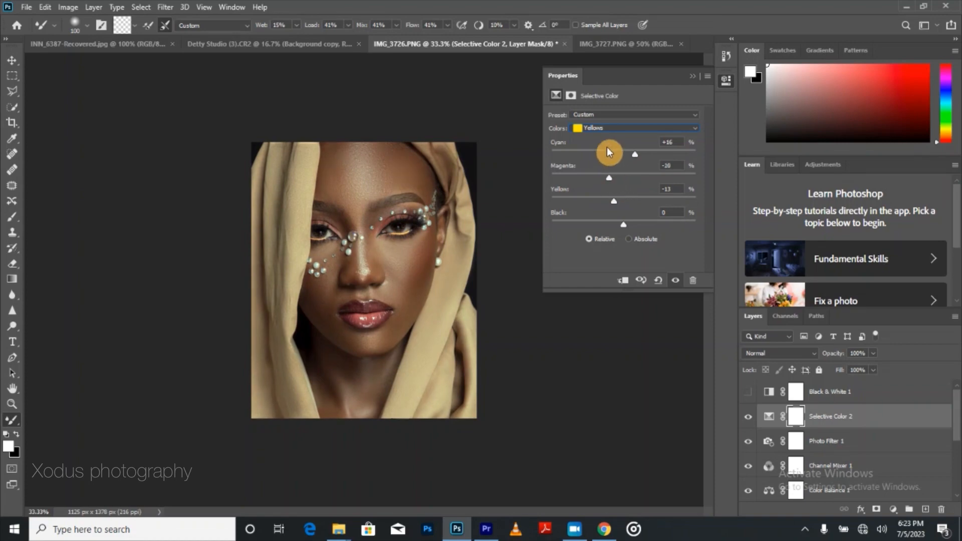
- Set the Neutrals in Selective Color 2 to Cyan -10 and slightly adjust their Yellow and Magenta
left_click(607, 129)
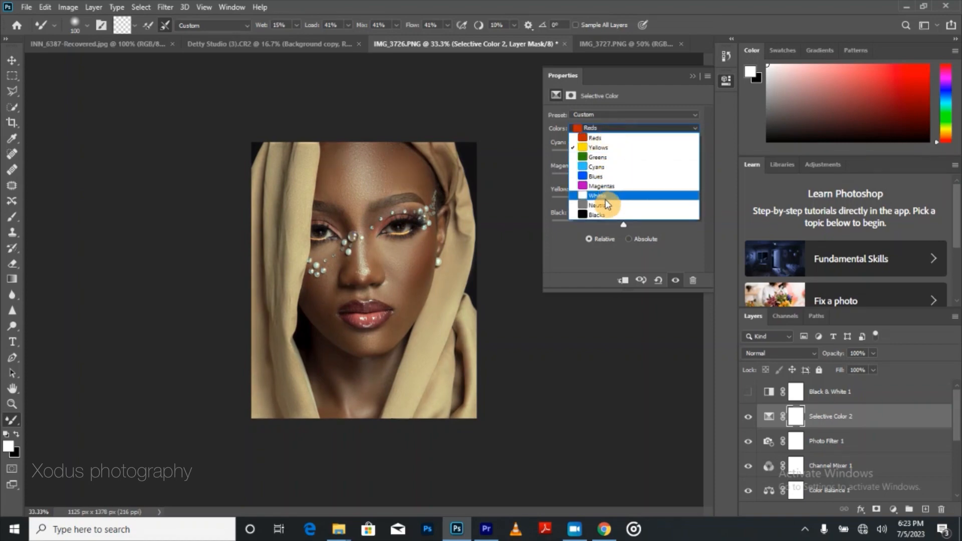
left_click(603, 205)
left_click_drag(619, 152, 617, 151)
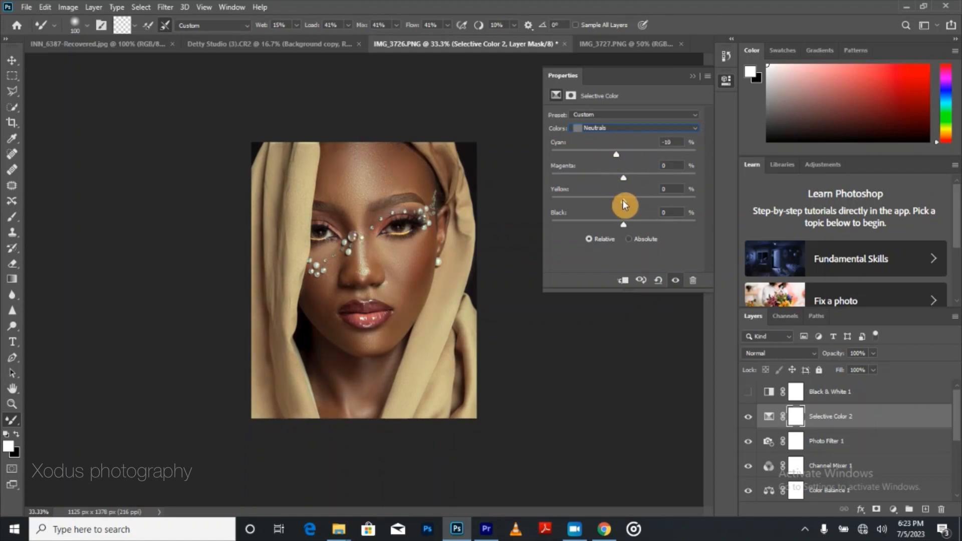
left_click_drag(624, 202, 627, 178)
- Fine-tune Magenta in Selective Color 2, setting the Reds to +4 and the Yellows to -12
left_click(630, 129)
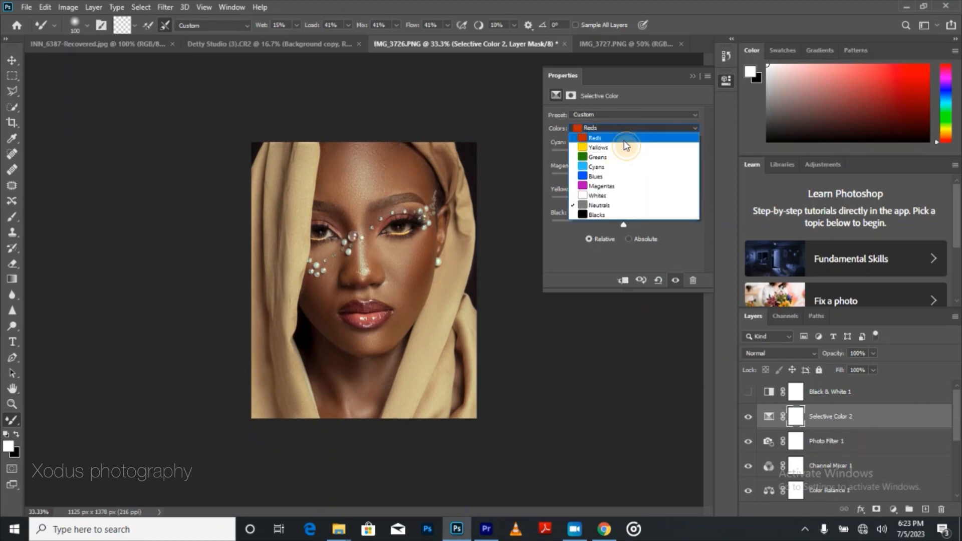
left_click(625, 140)
left_click_drag(626, 178, 627, 179)
left_click(609, 129)
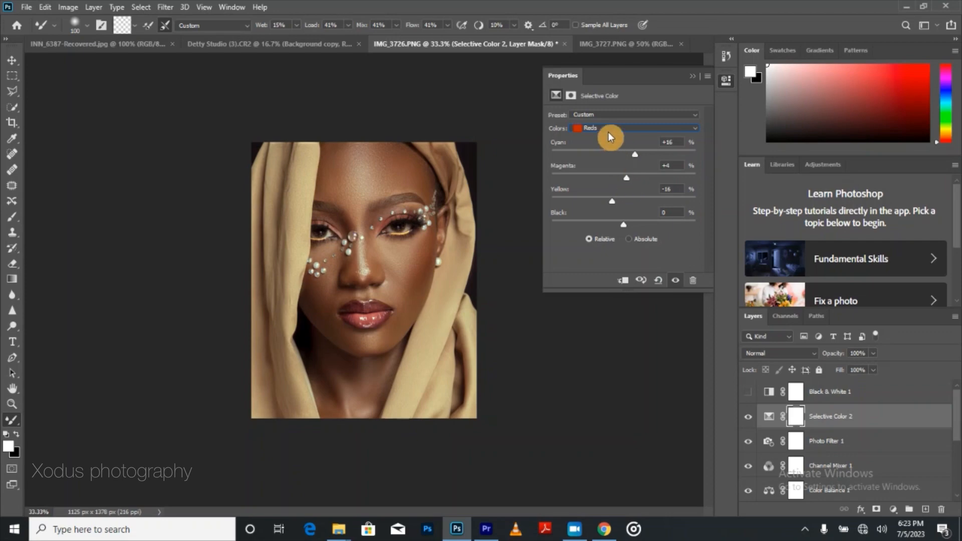
left_click(609, 149)
left_click_drag(611, 177, 615, 178)
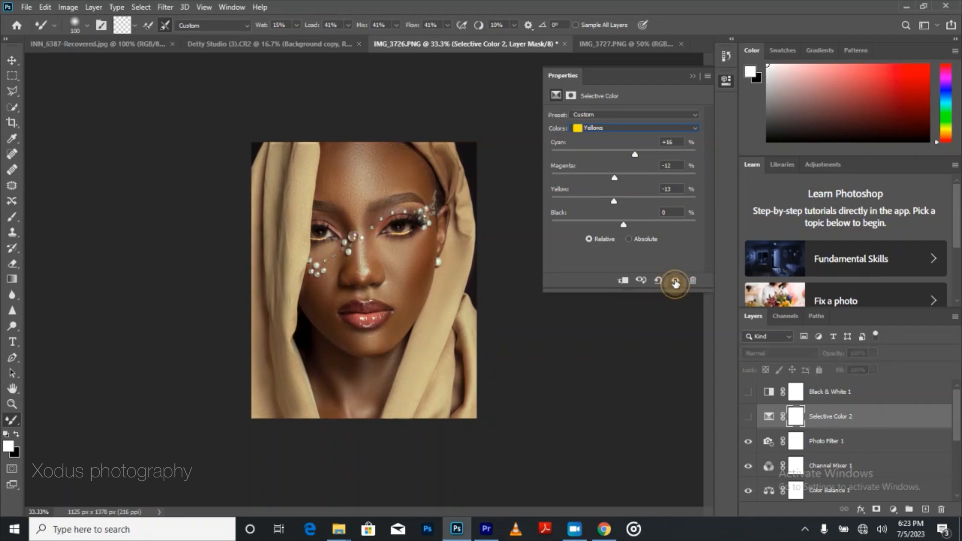
- Reduce the opacity of the Selective Color 2 layer to 61%
left_click(693, 76)
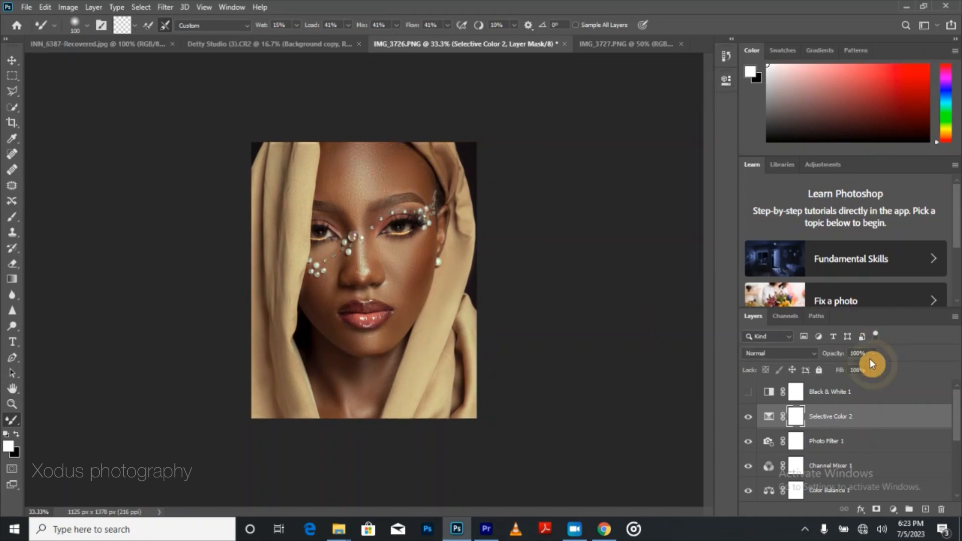
left_click(873, 354)
left_click_drag(856, 369, 852, 369)
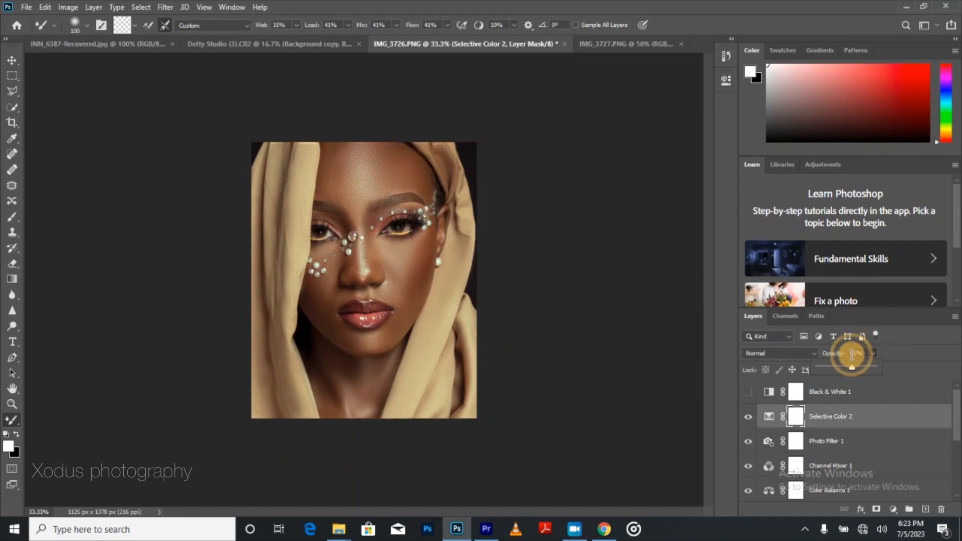
- Show the Black & White 1 adjustment layer and apply the automatic color mix to it
left_click(748, 392)
left_click(829, 400)
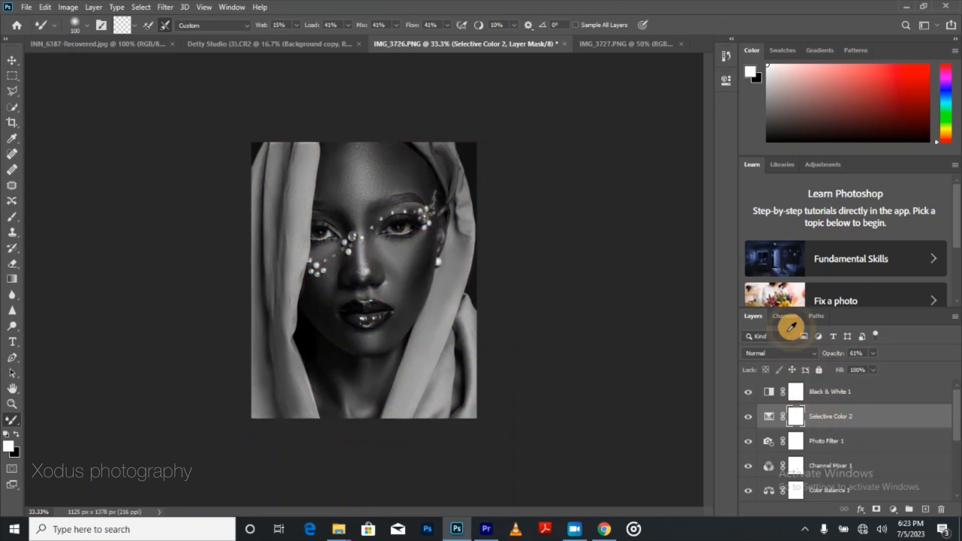
left_click(726, 80)
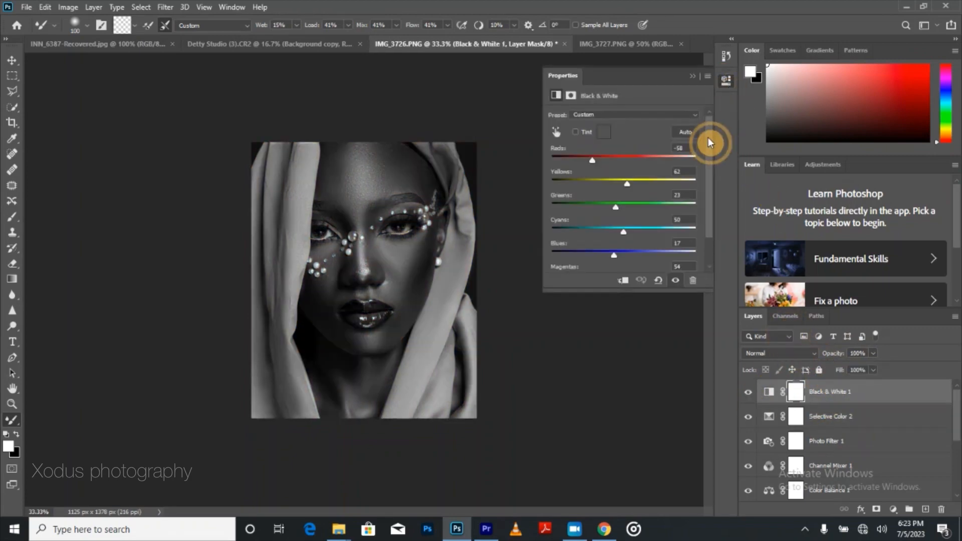
left_click(688, 136)
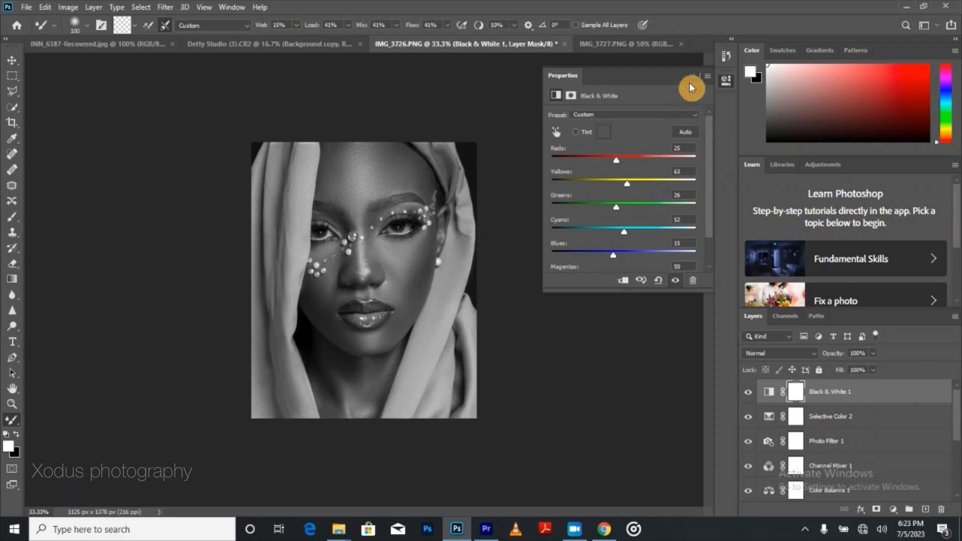
left_click(693, 76)
- Set the Black & White 1 layer to Multiply blending and reduce its opacity to 20%
left_click(799, 351)
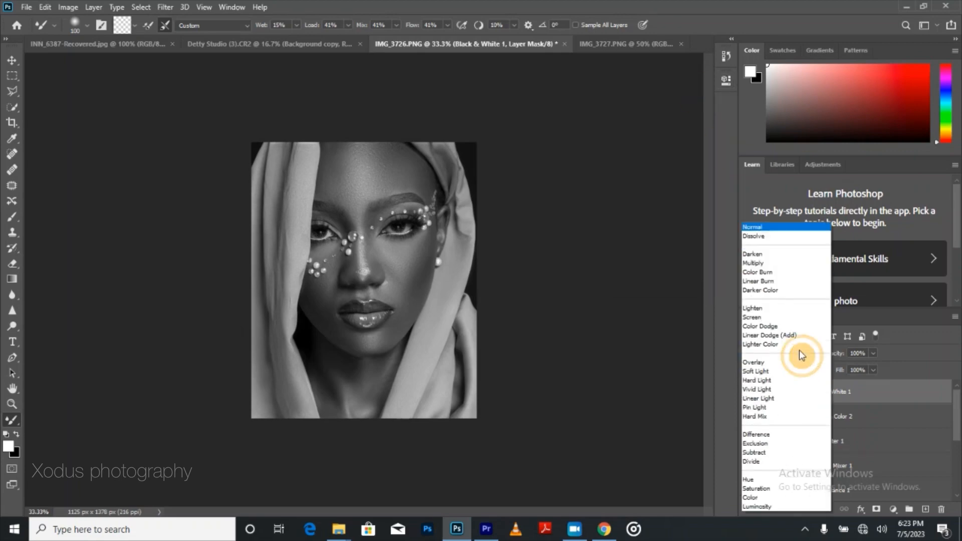
left_click(767, 263)
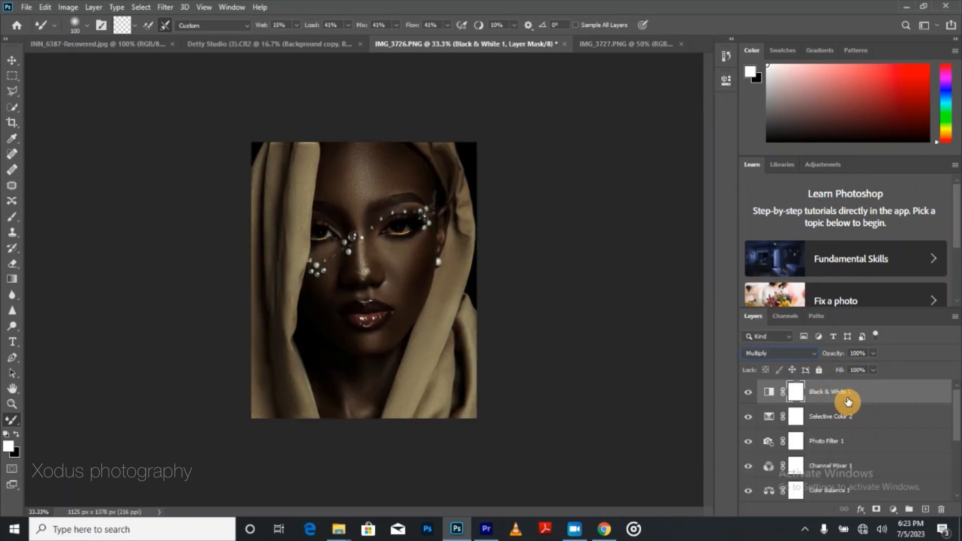
left_click(873, 353)
left_click_drag(855, 371, 845, 369)
left_click_drag(838, 364, 829, 364)
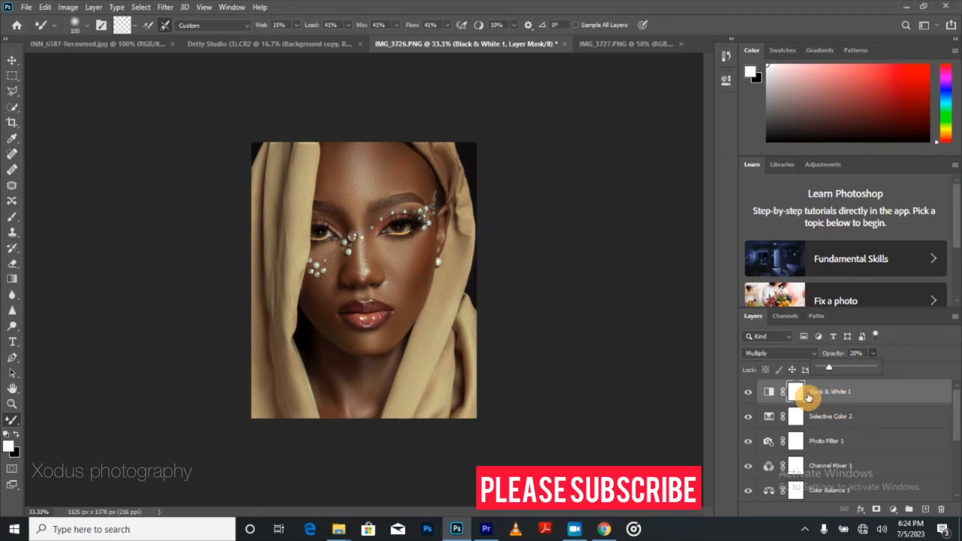
- Collect all the retouching and grading layers above the Background into one group
left_click(847, 424)
mouse_move(846, 423)
left_mouse_down()
mouse_move(833, 419)
mouse_move(837, 391)
mouse_move(848, 421)
left_mouse_up()
left_click(858, 389)
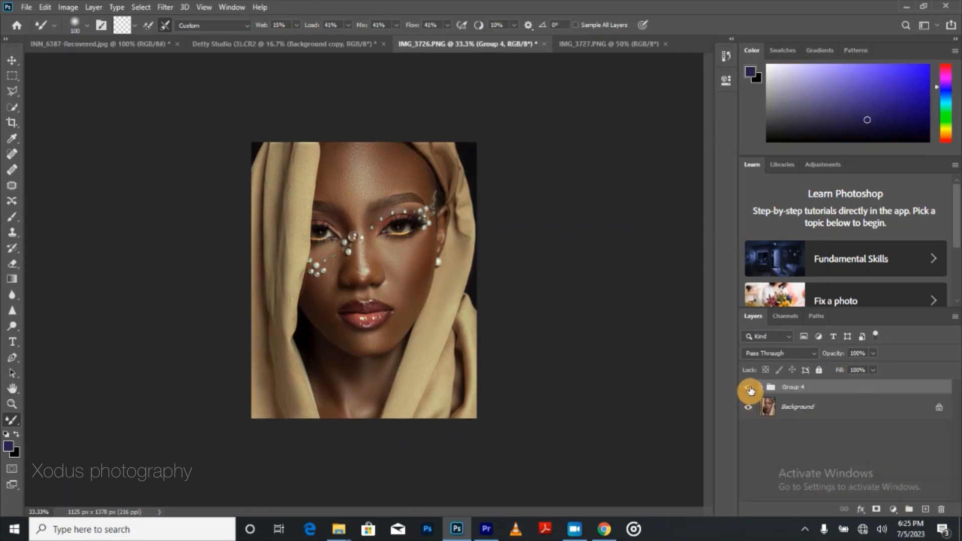
- Compare the edited portrait with the original by toggling the group's visibility, both on the whole image and close up on the face
left_click(749, 391)
left_click(749, 391)
left_click(749, 390)
left_click(748, 390)
key("ctrl+plus")
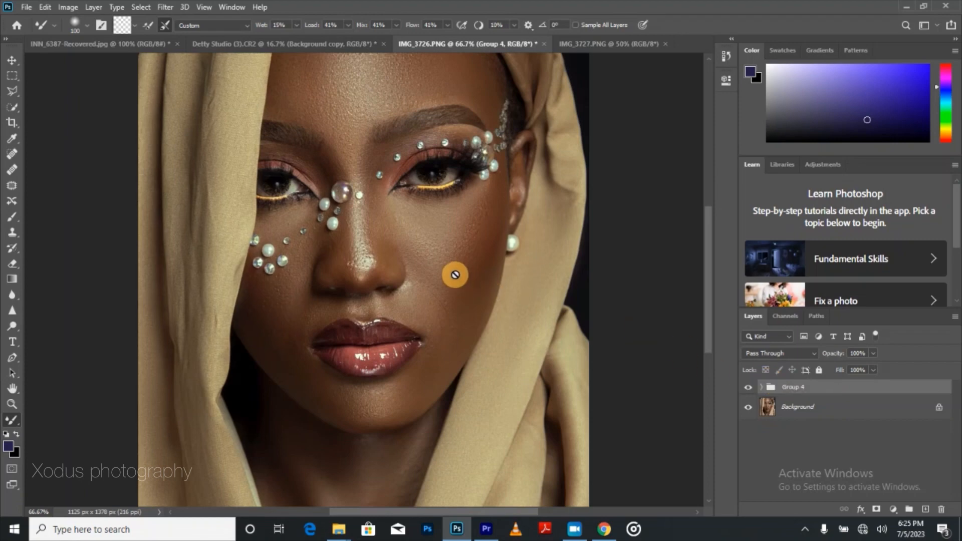
key("ctrl+plus")
scroll(491, 275, "up", 3)
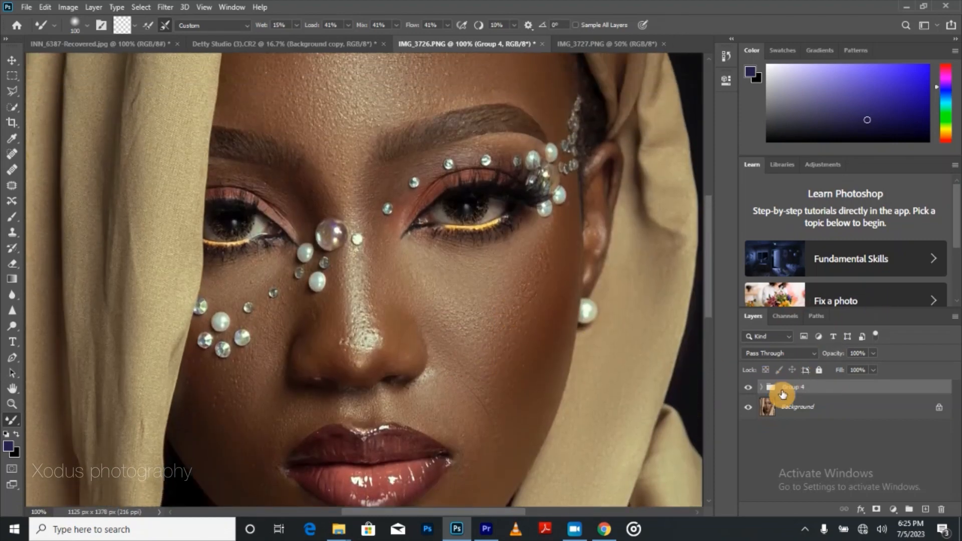
left_click(743, 386)
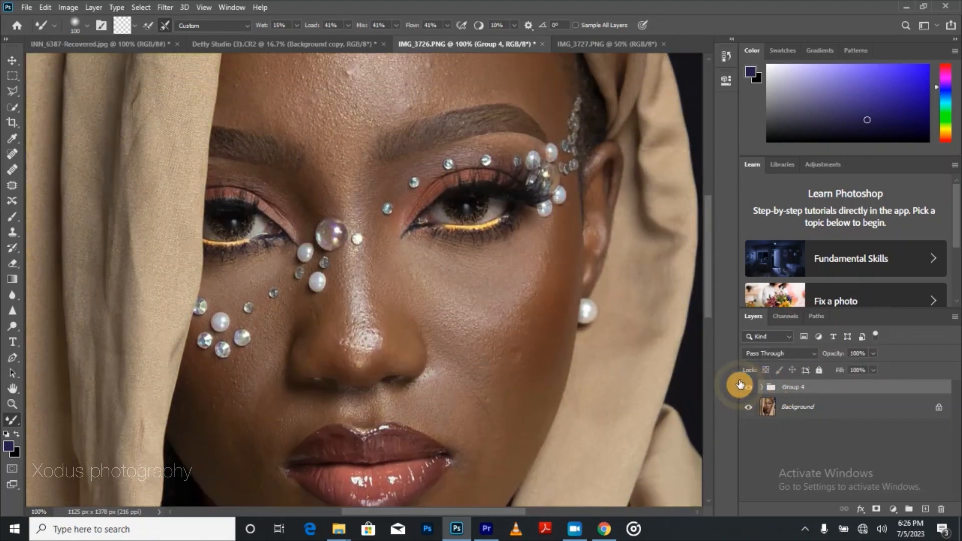
left_click(744, 386)
- Examine the retouched skin texture around the eyes and forehead up close, as well as the whole portrait
key("ctrl+plus")
scroll(491, 225, "up", 3)
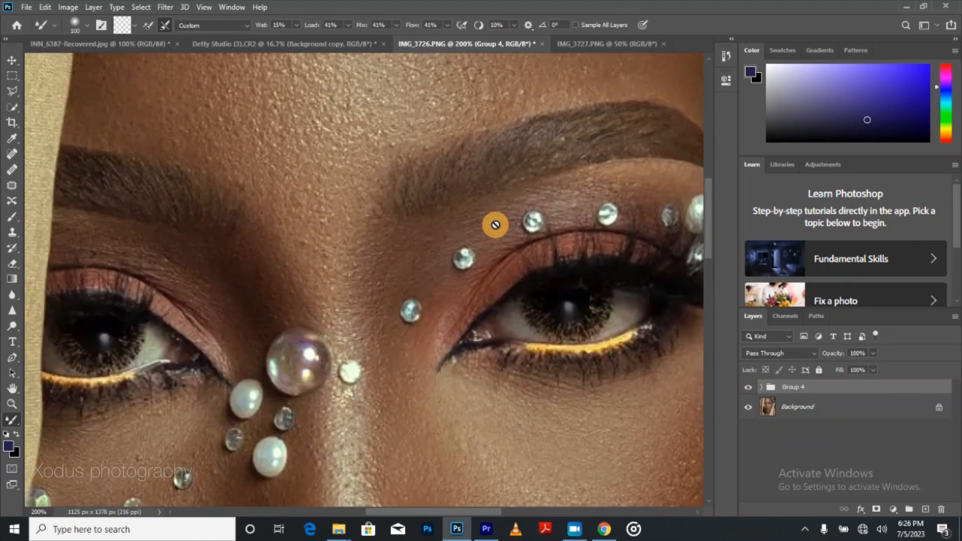
scroll(495, 224, "up", 5)
key("ctrl+minus")
key("ctrl+minus")
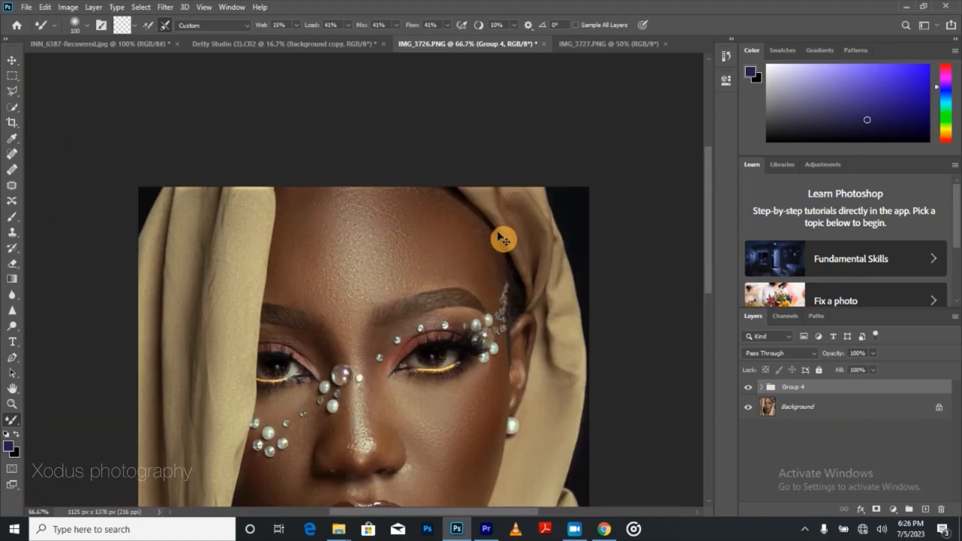
key("ctrl+minus")
key("ctrl+minus")
key("ctrl+plus")
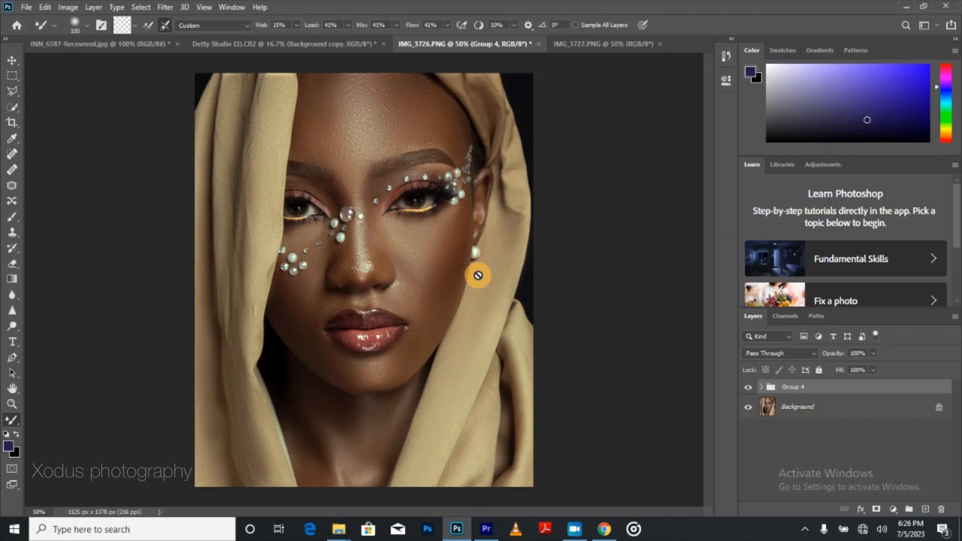